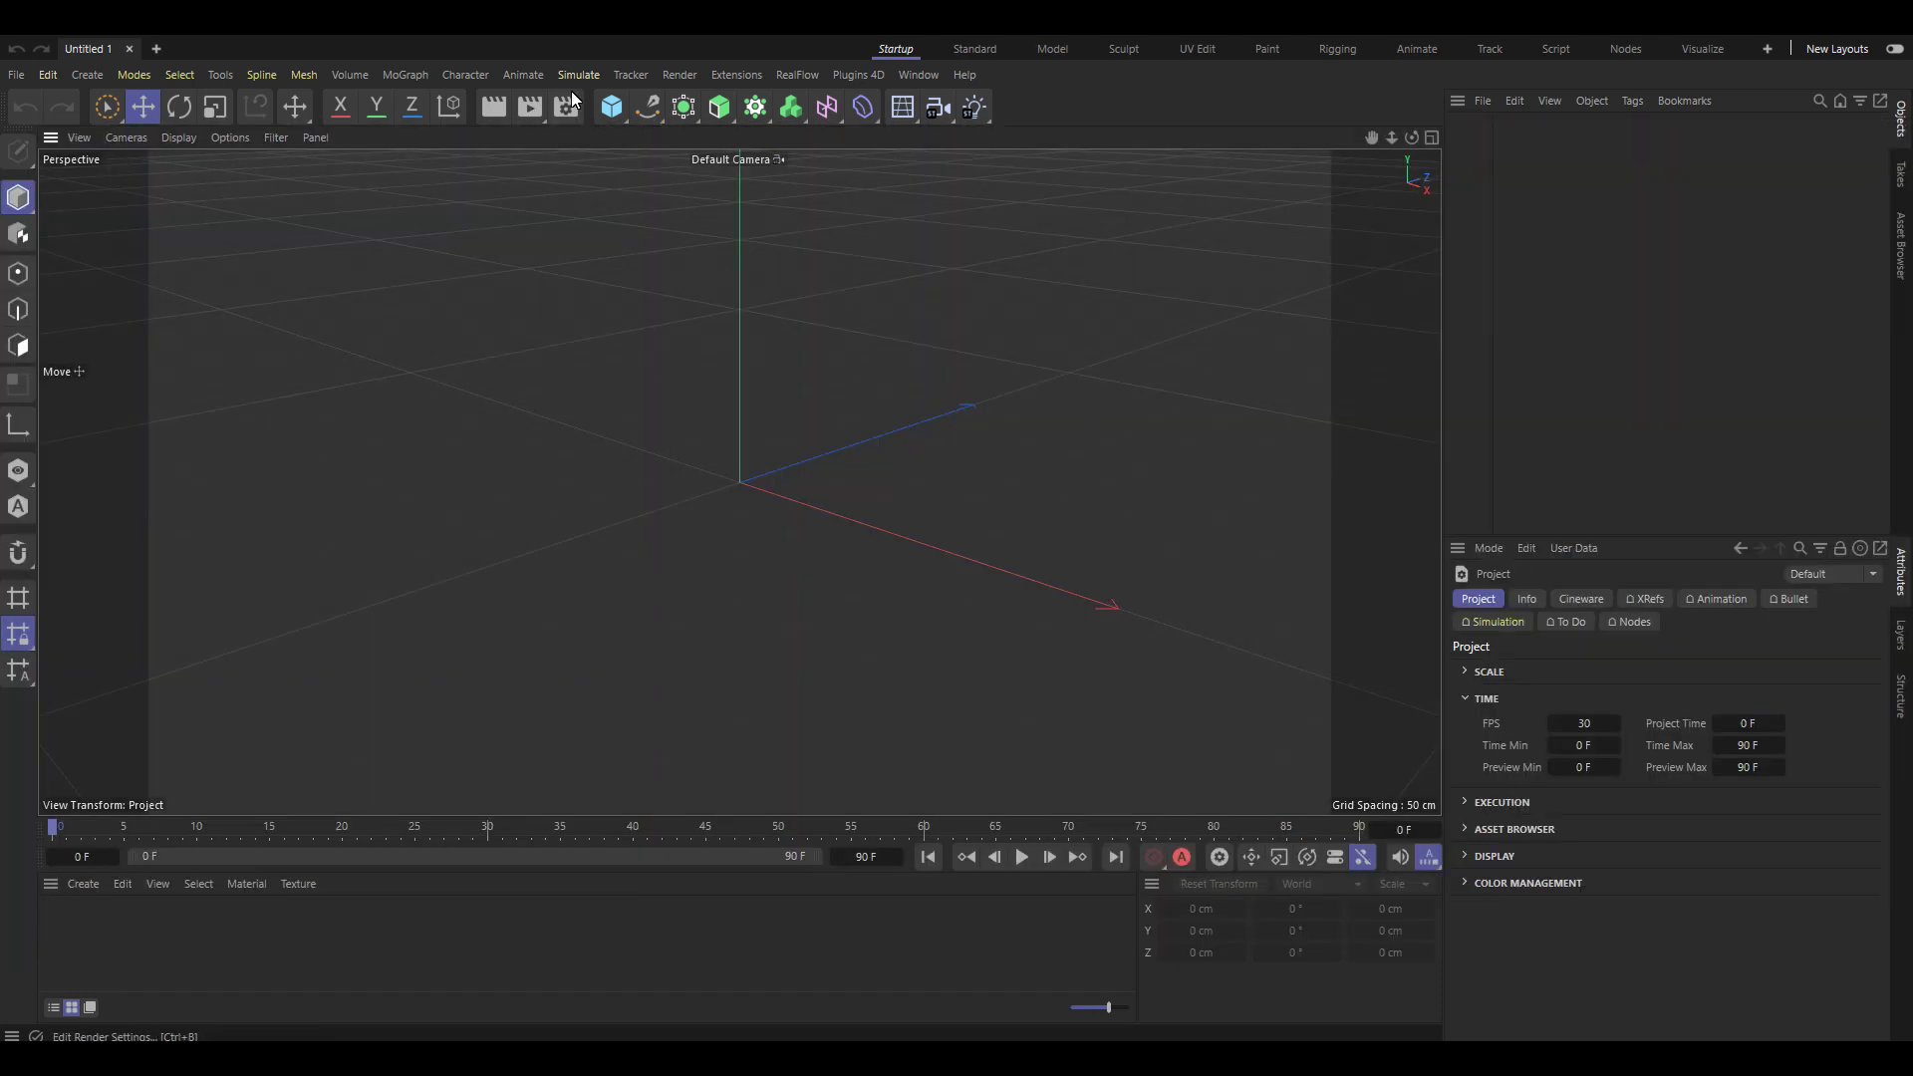
Add a sphere with a 30 cm radius and set its type to Hexahedron
left_click(606, 106)
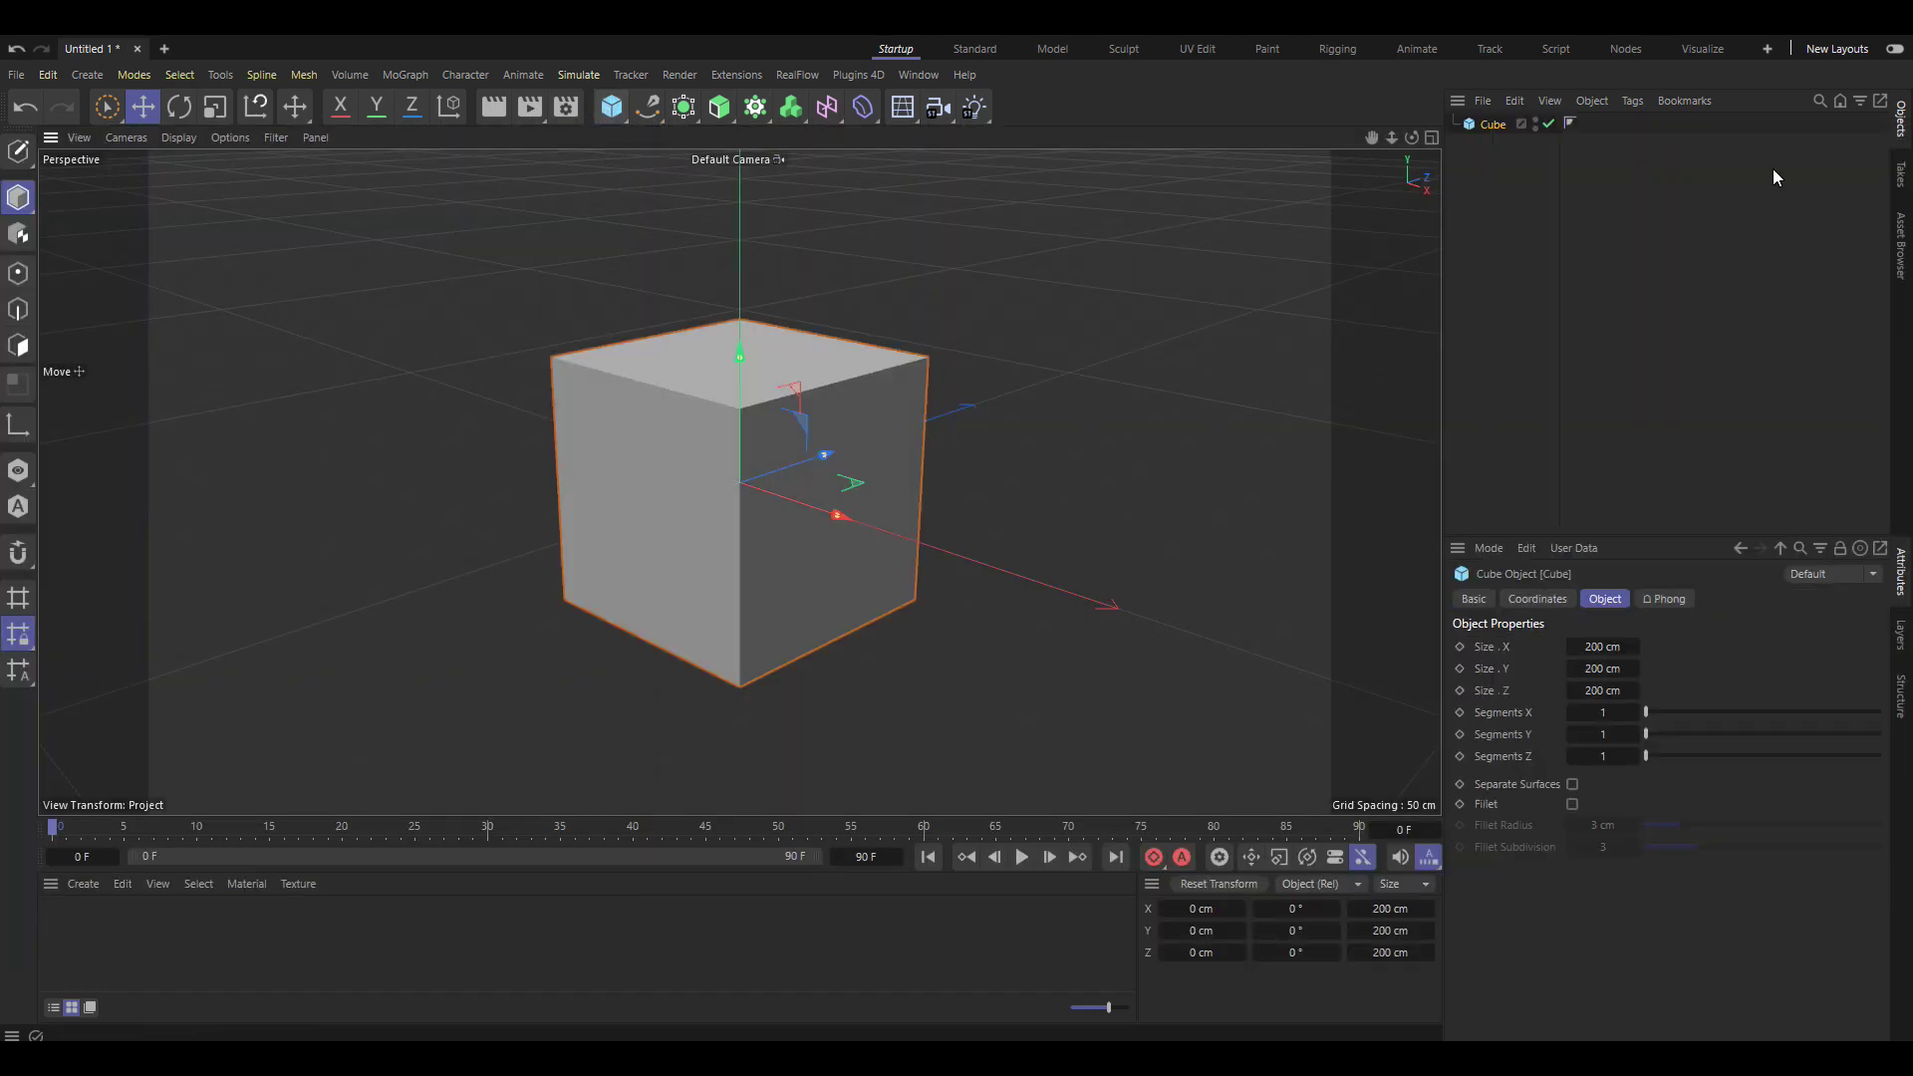
key("Delete")
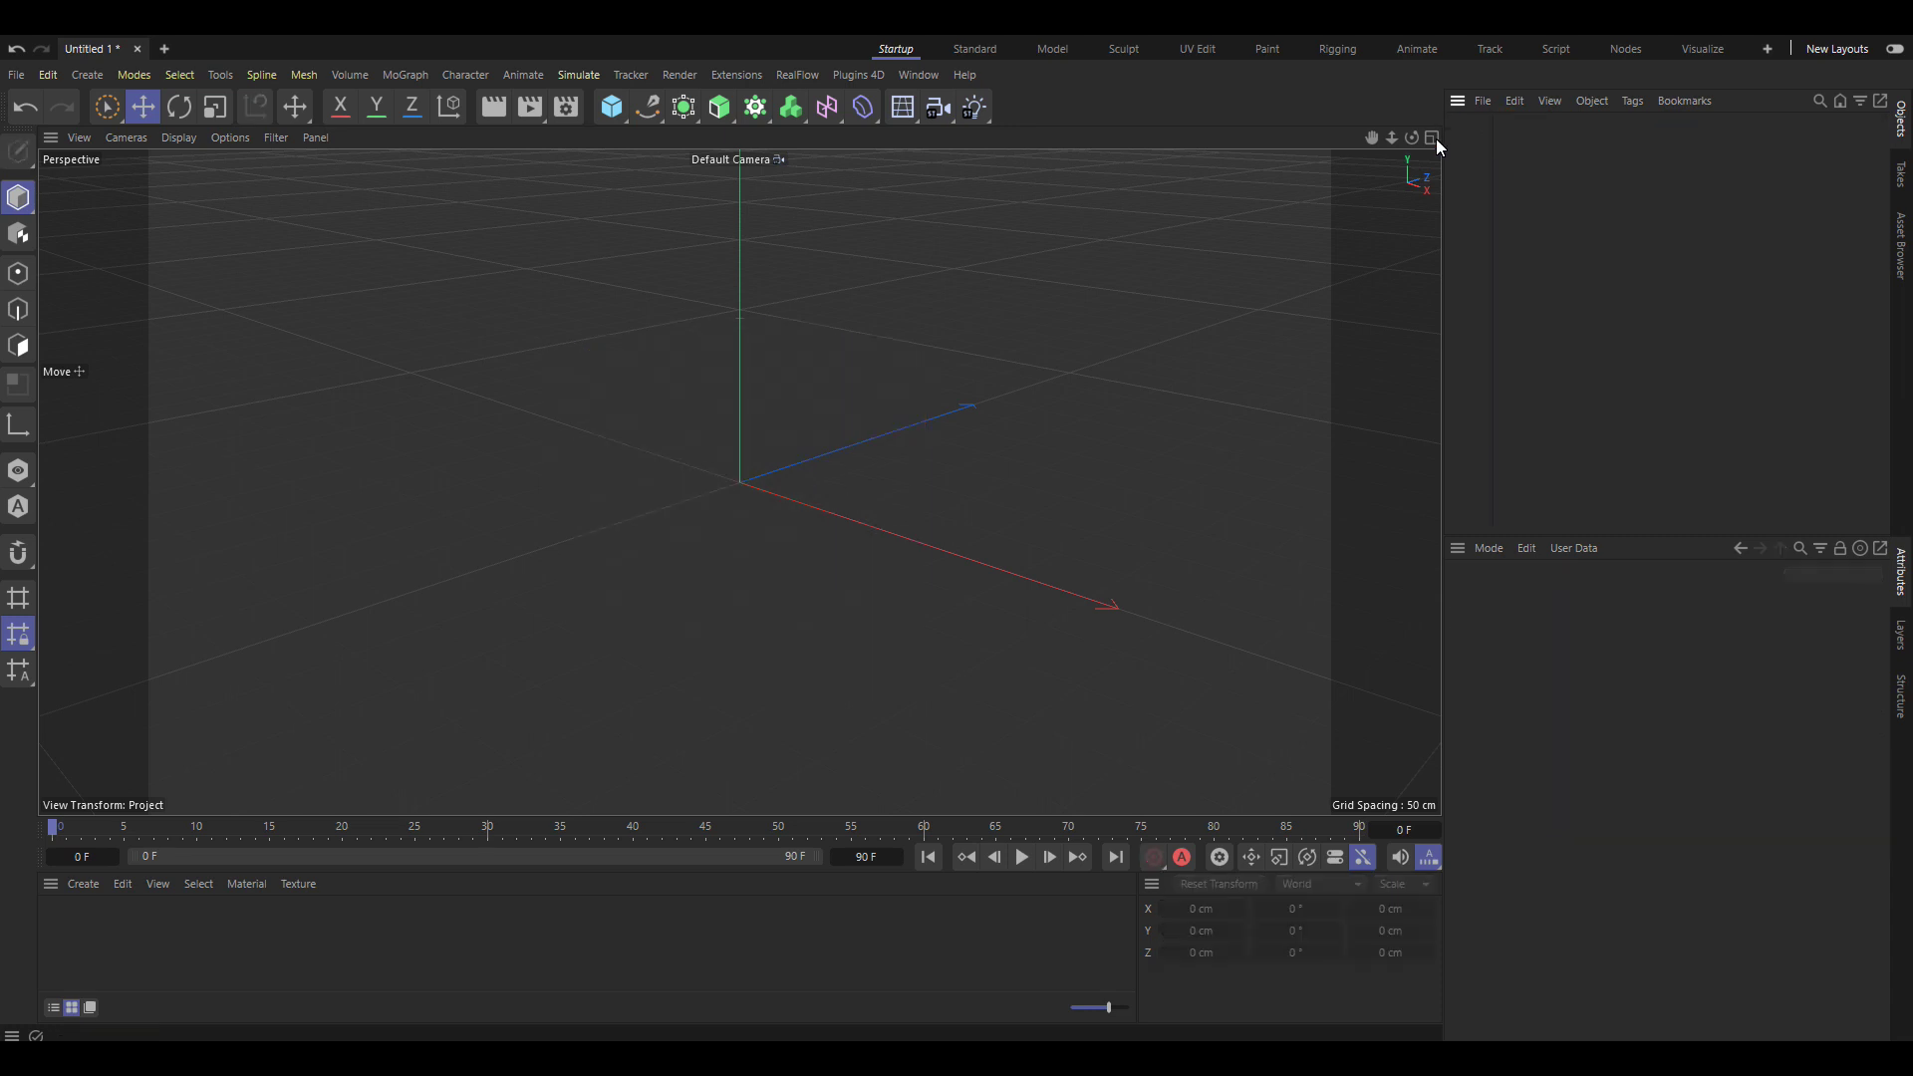
left_click(618, 112)
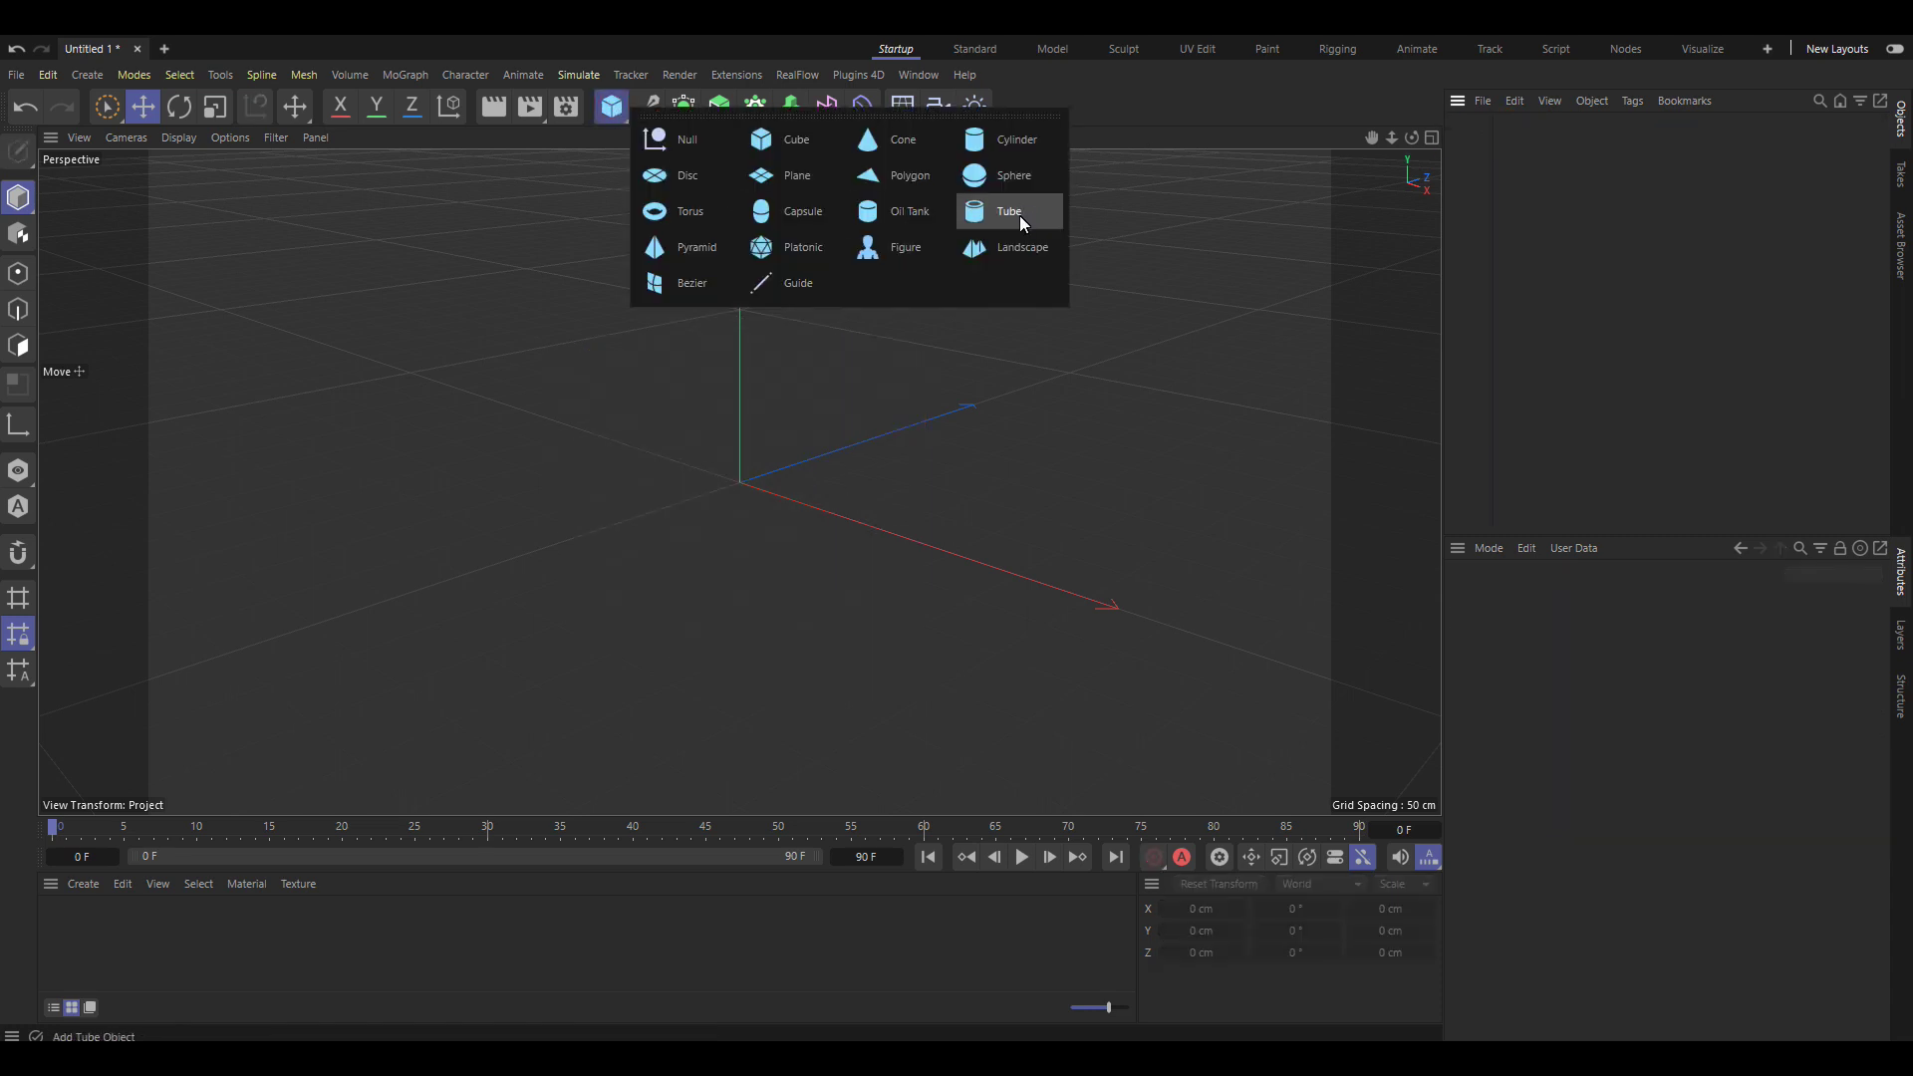
left_click(1019, 182)
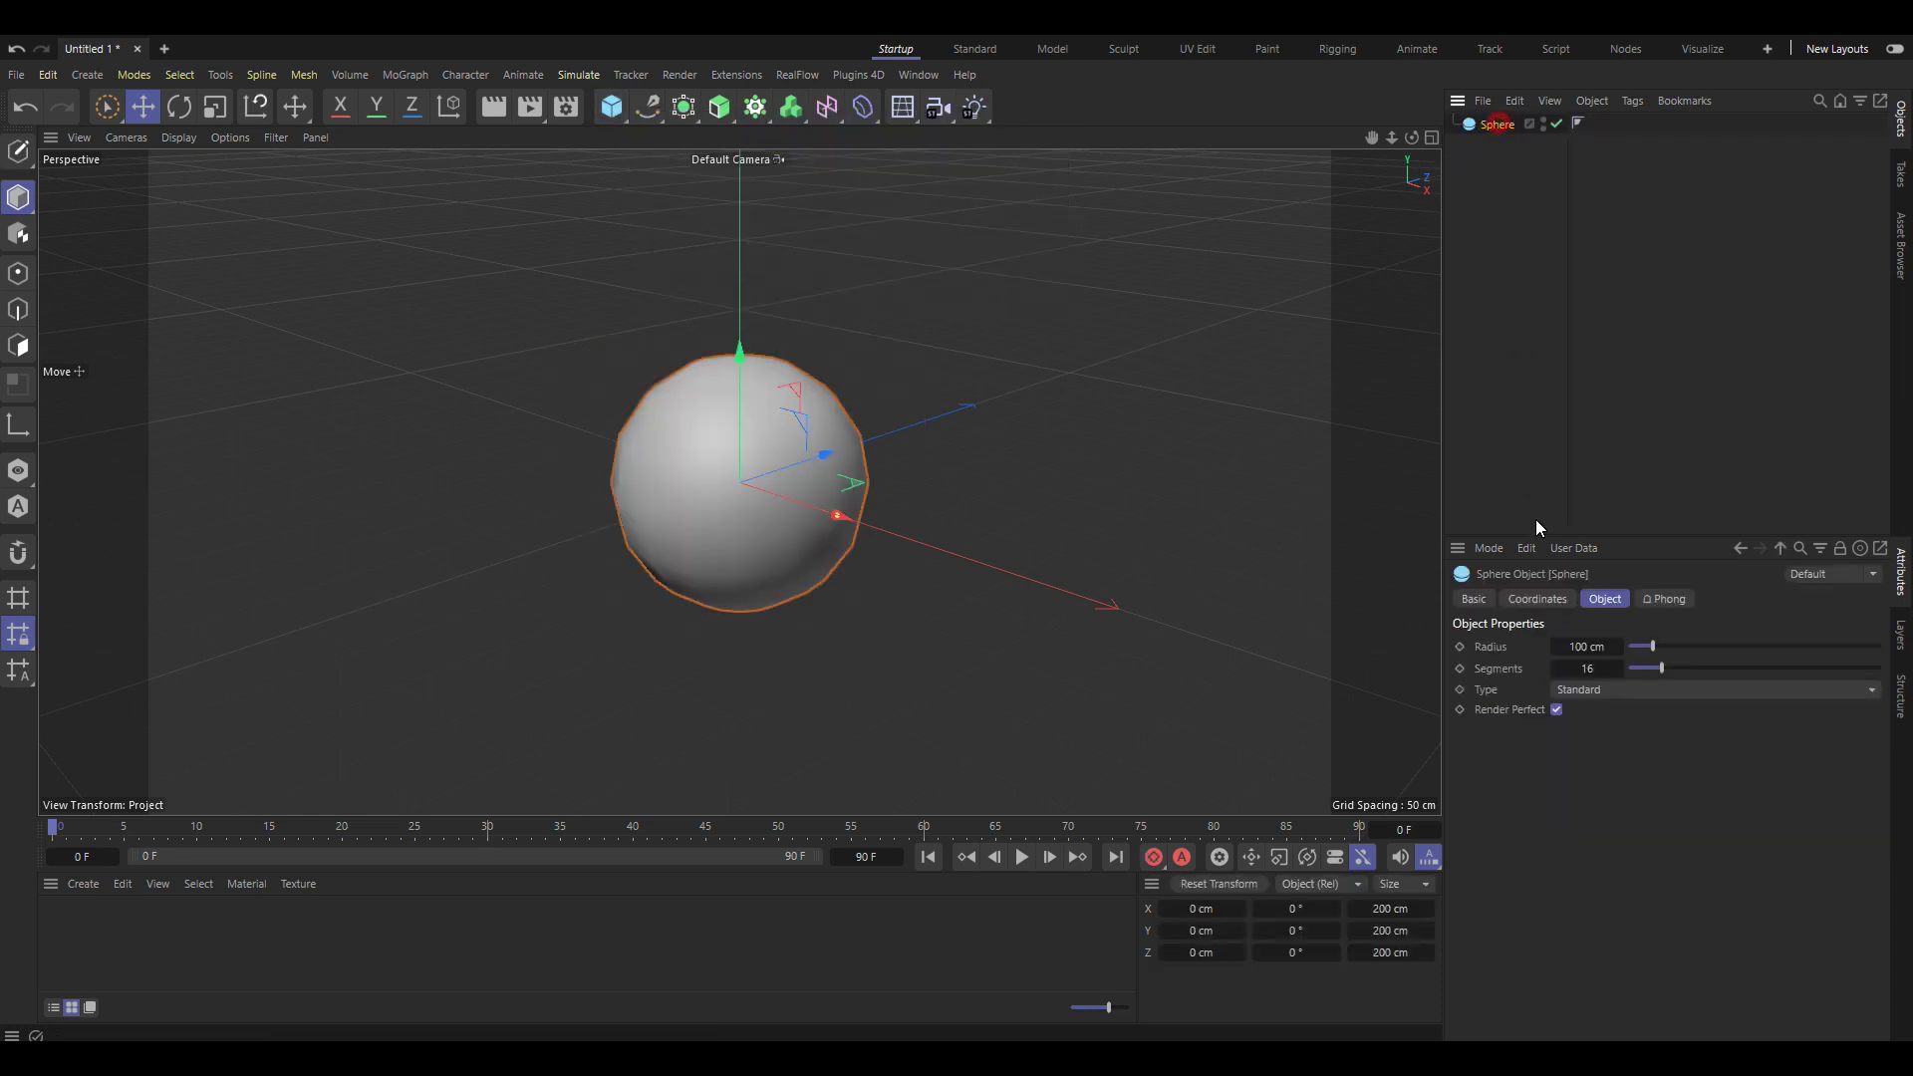
left_click(1571, 648)
type("30")
key("Return")
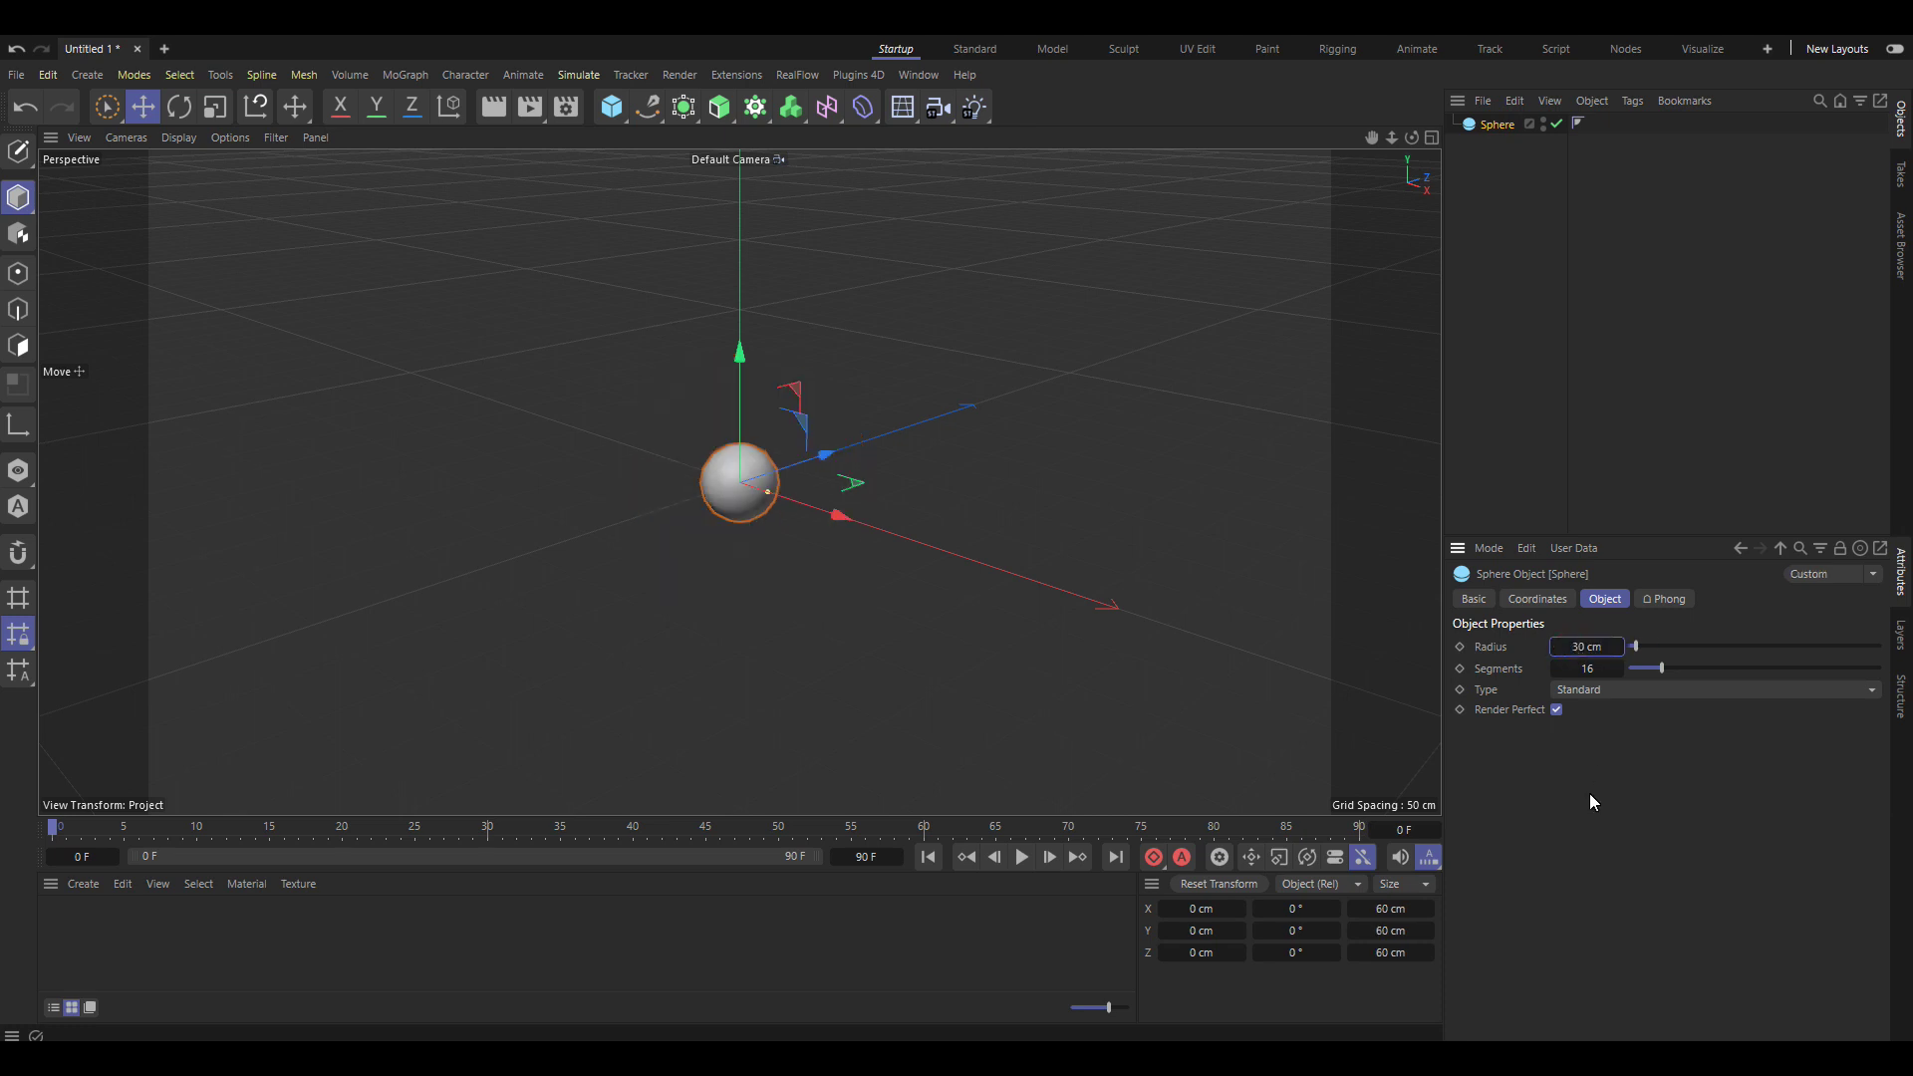
left_click(1615, 689)
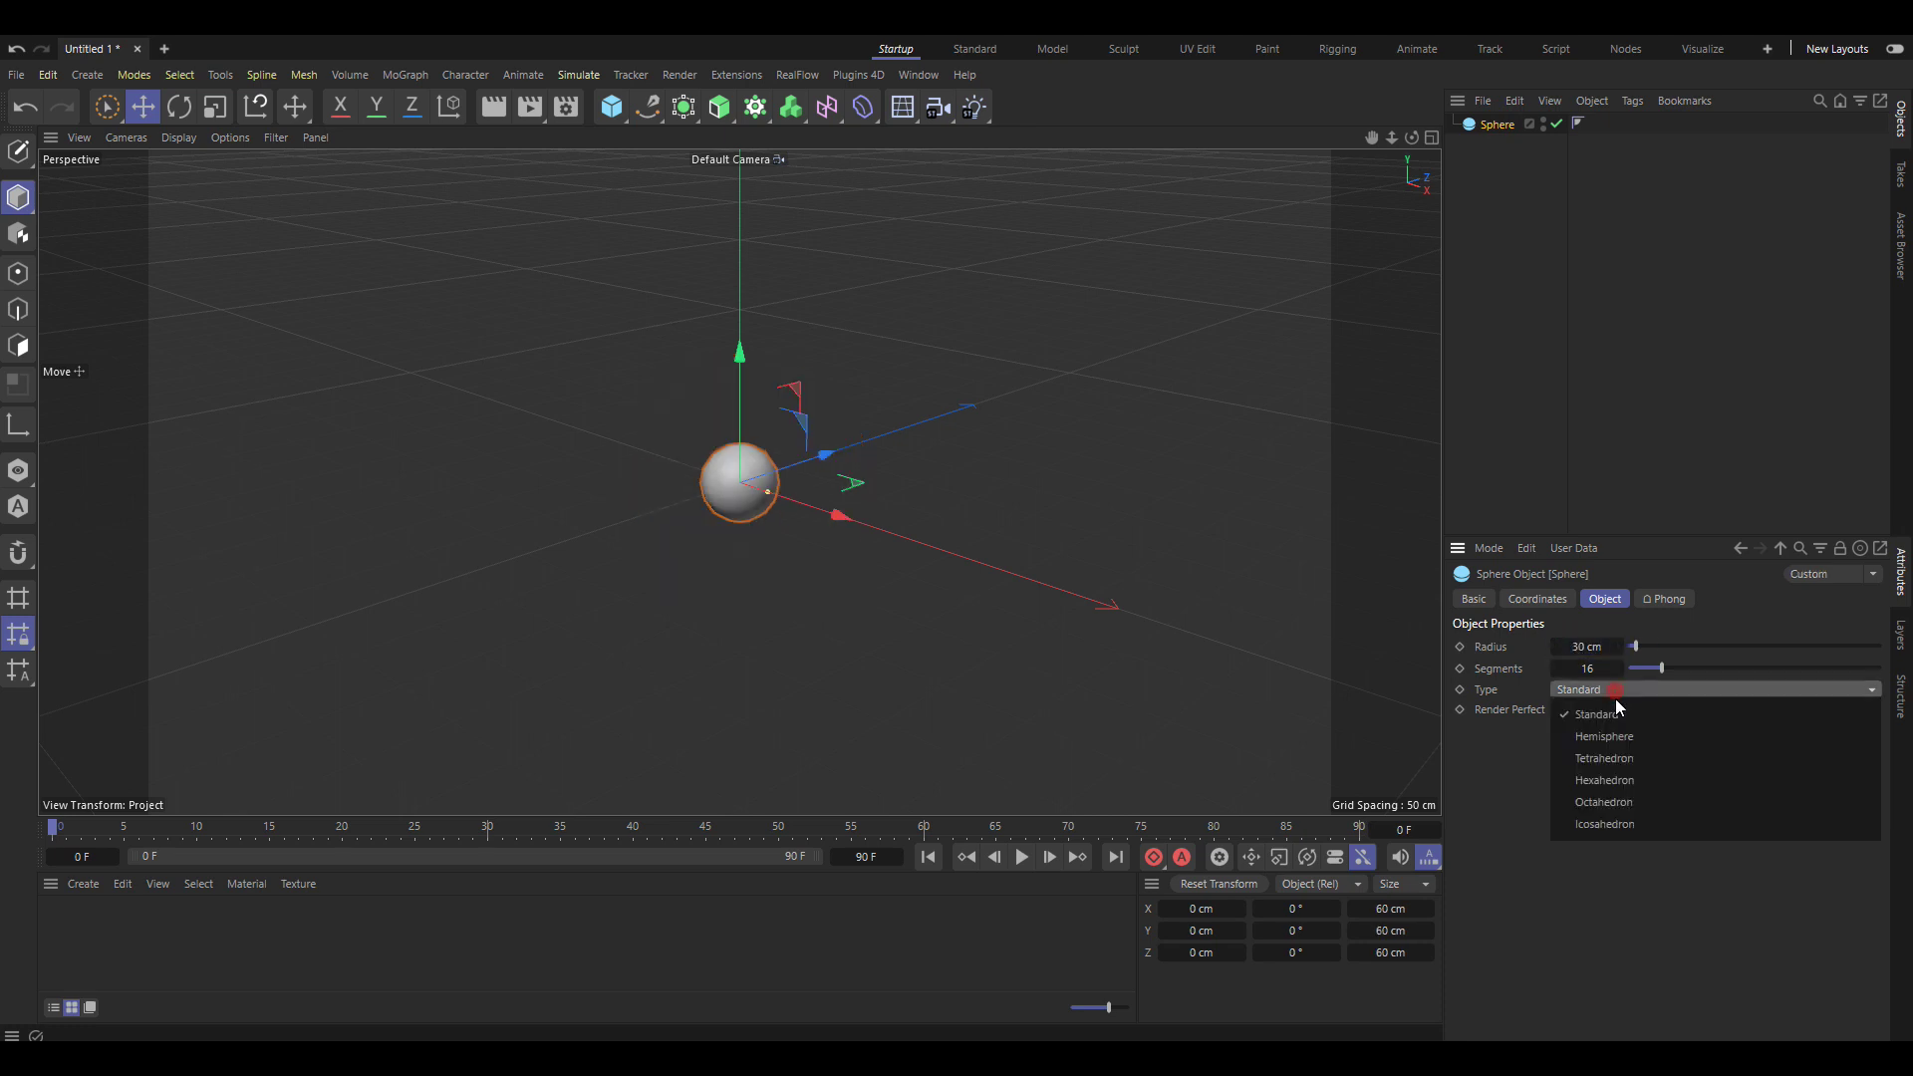
left_click(1636, 780)
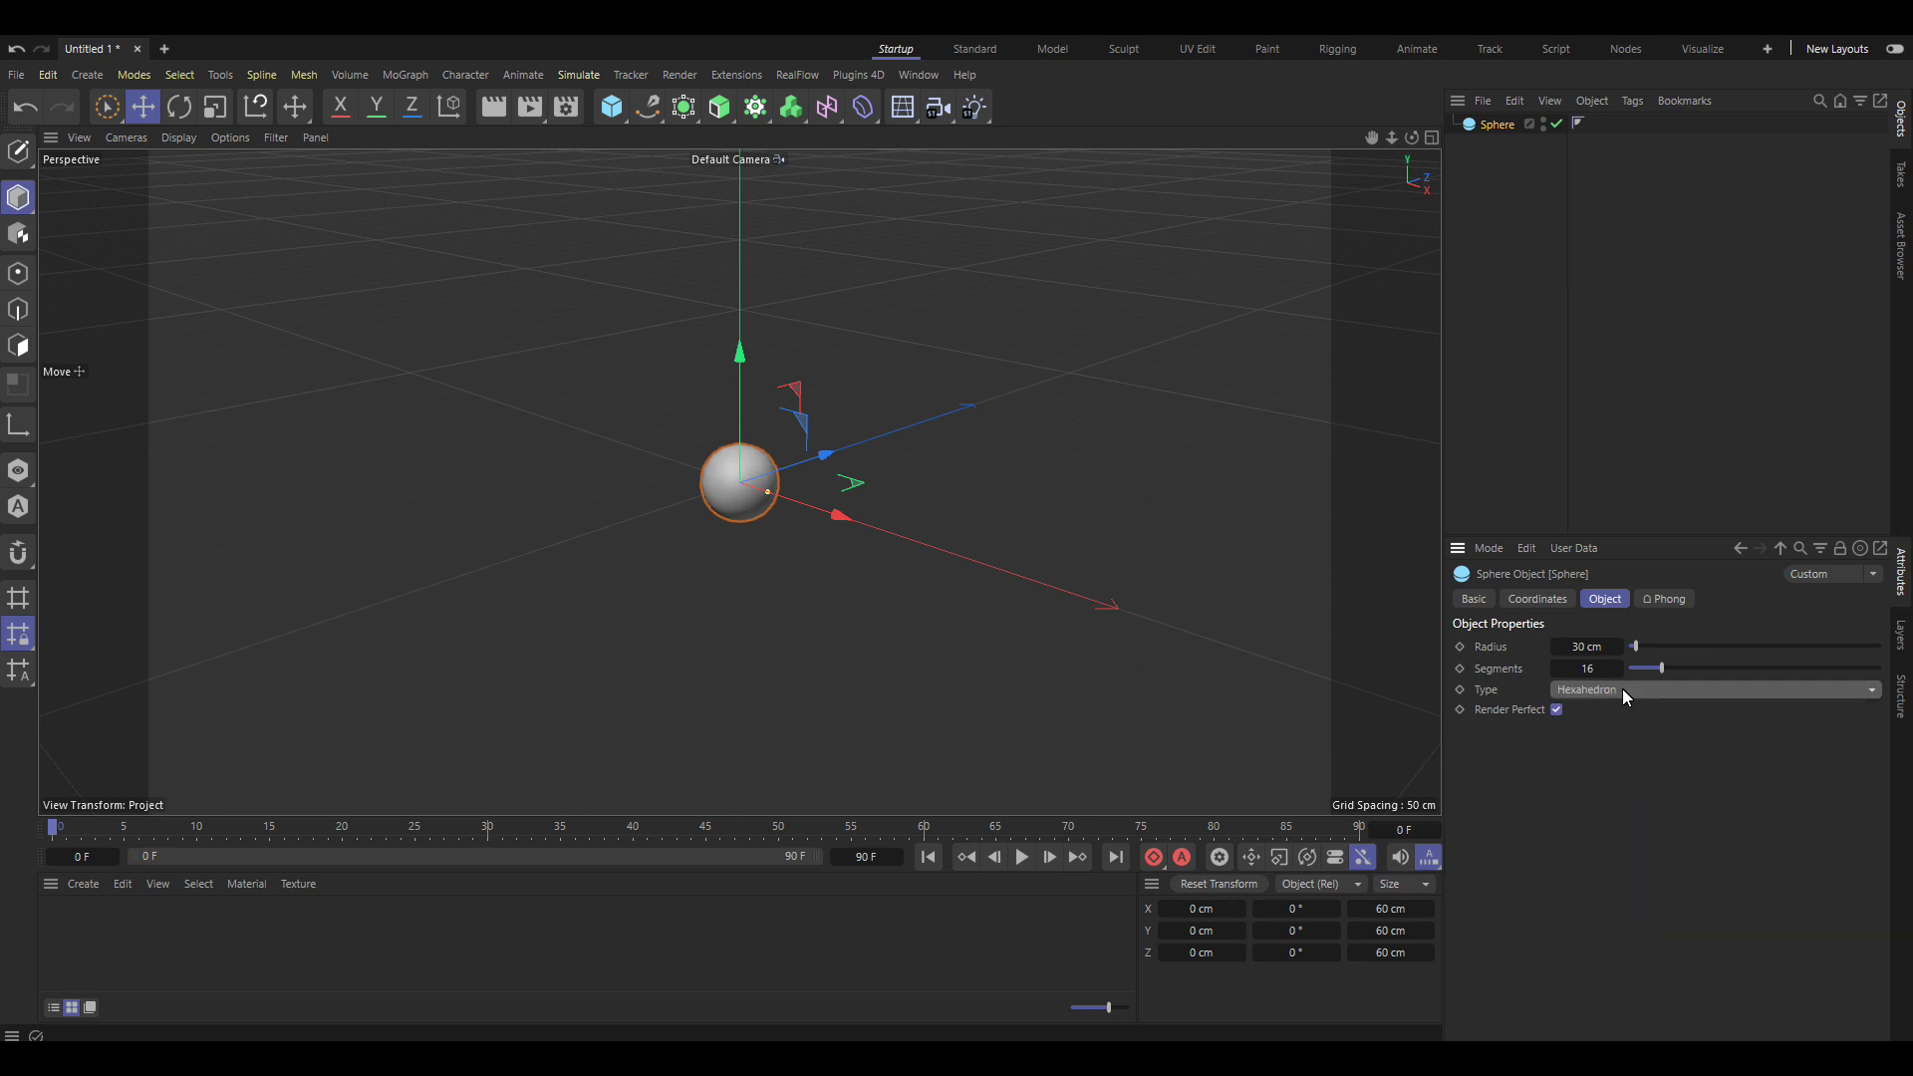
Lower the sphere along Y to about -173 cm and give it a Pyro simulation tag
left_click_drag(734, 373, 721, 558)
right_click(1492, 128)
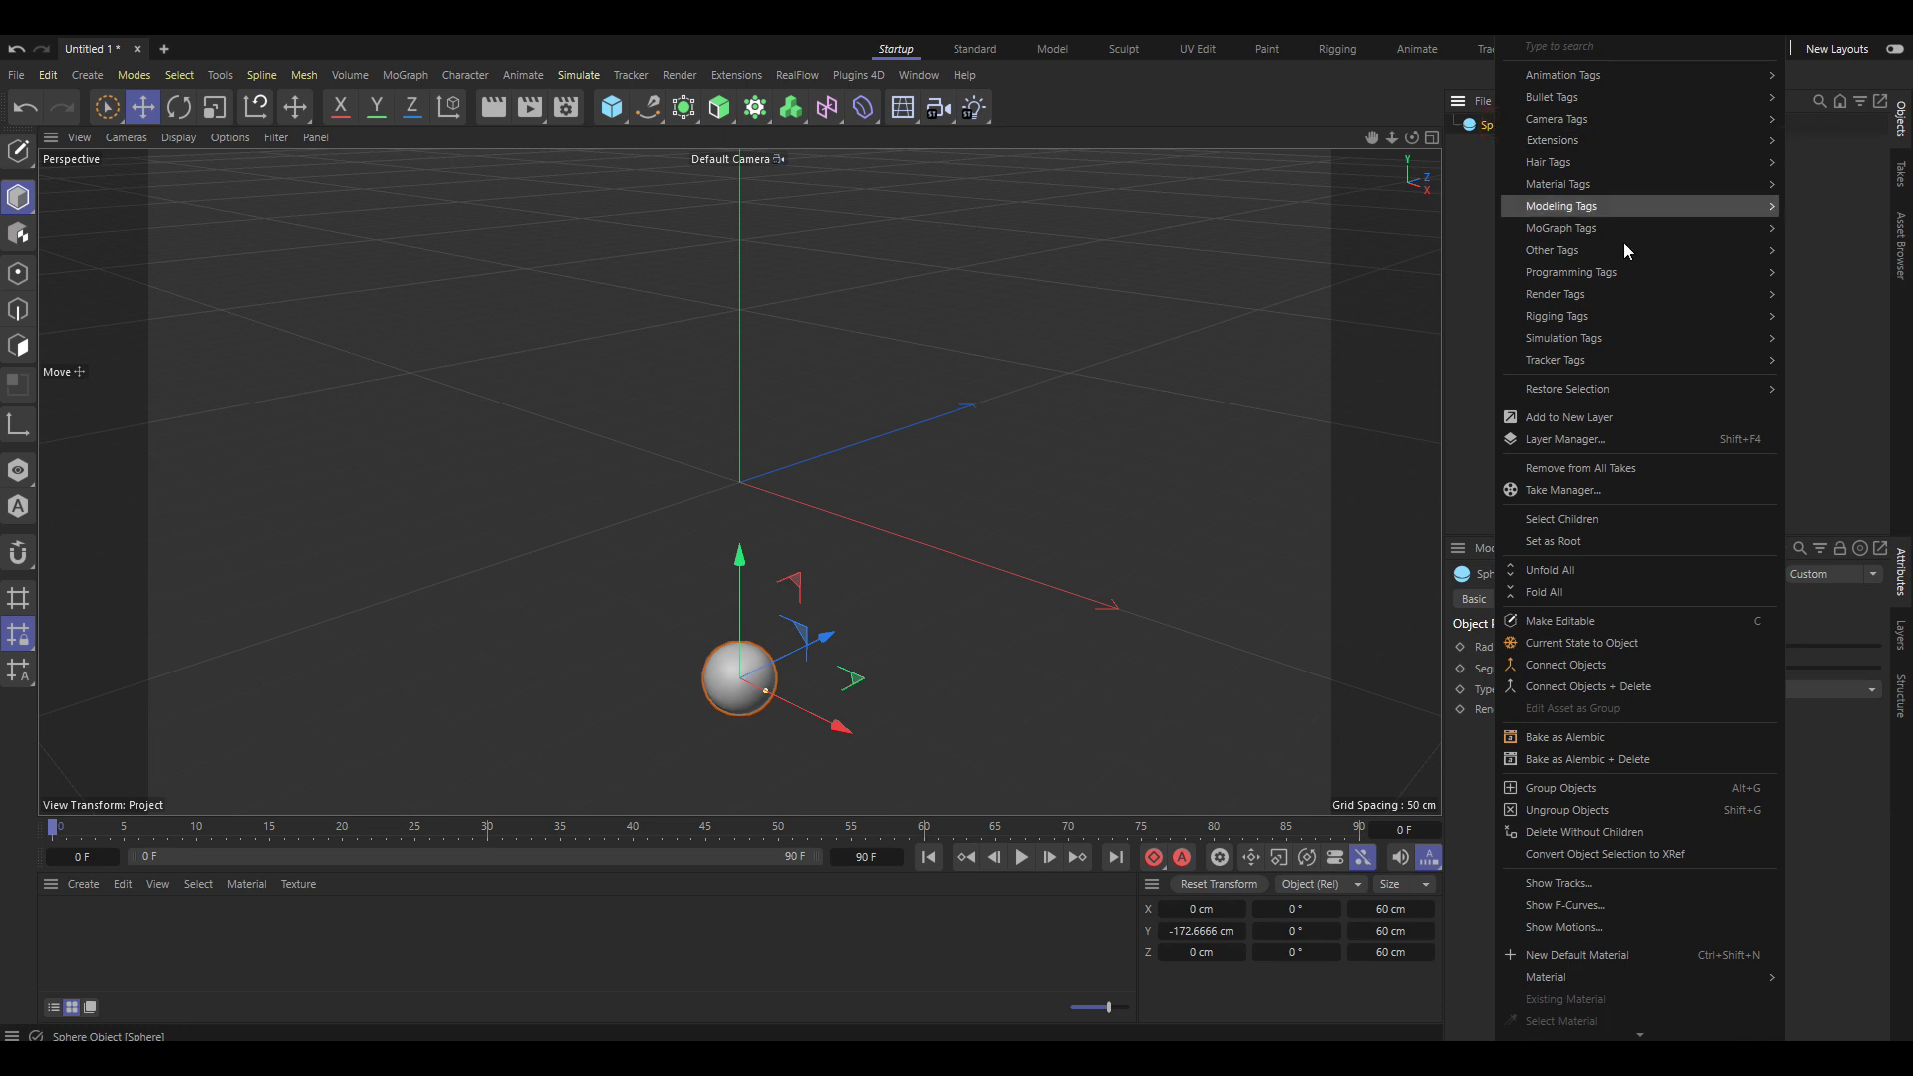
mouse_move(1584, 339)
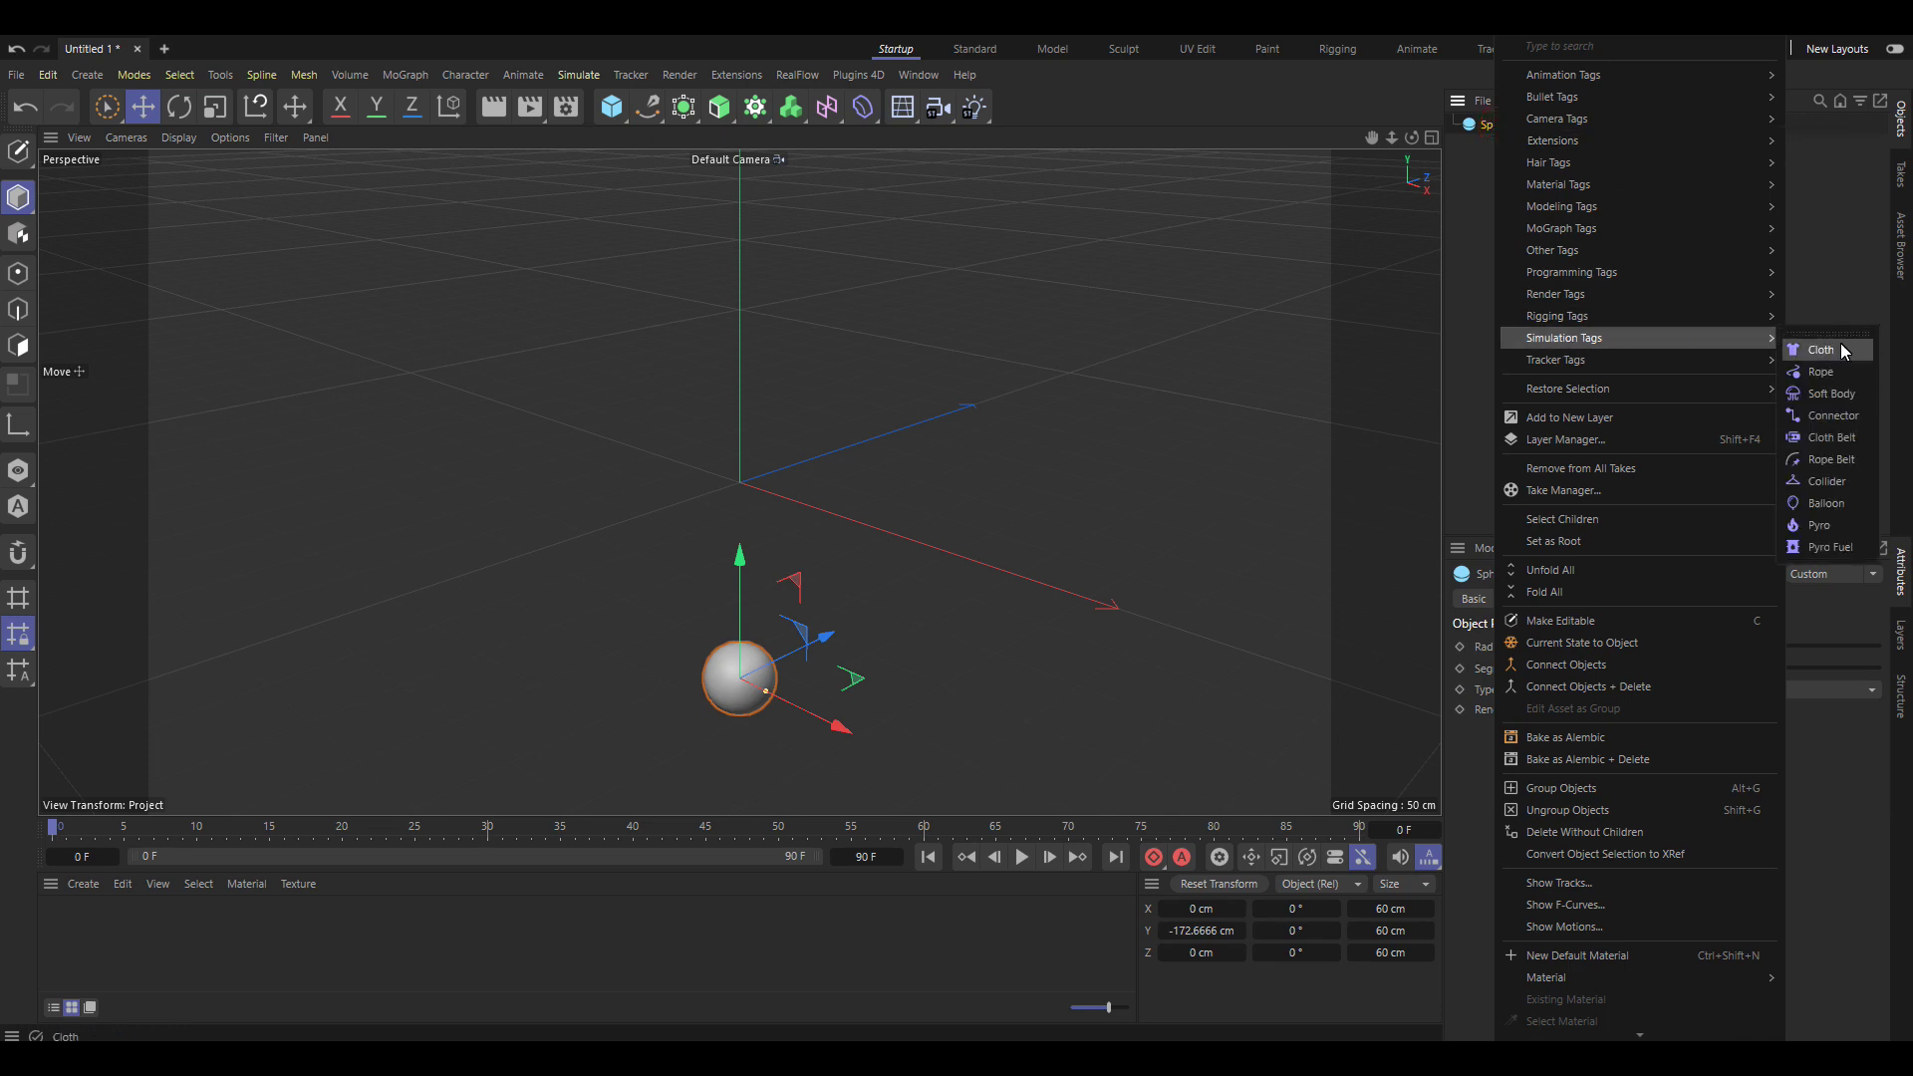
left_click(1821, 526)
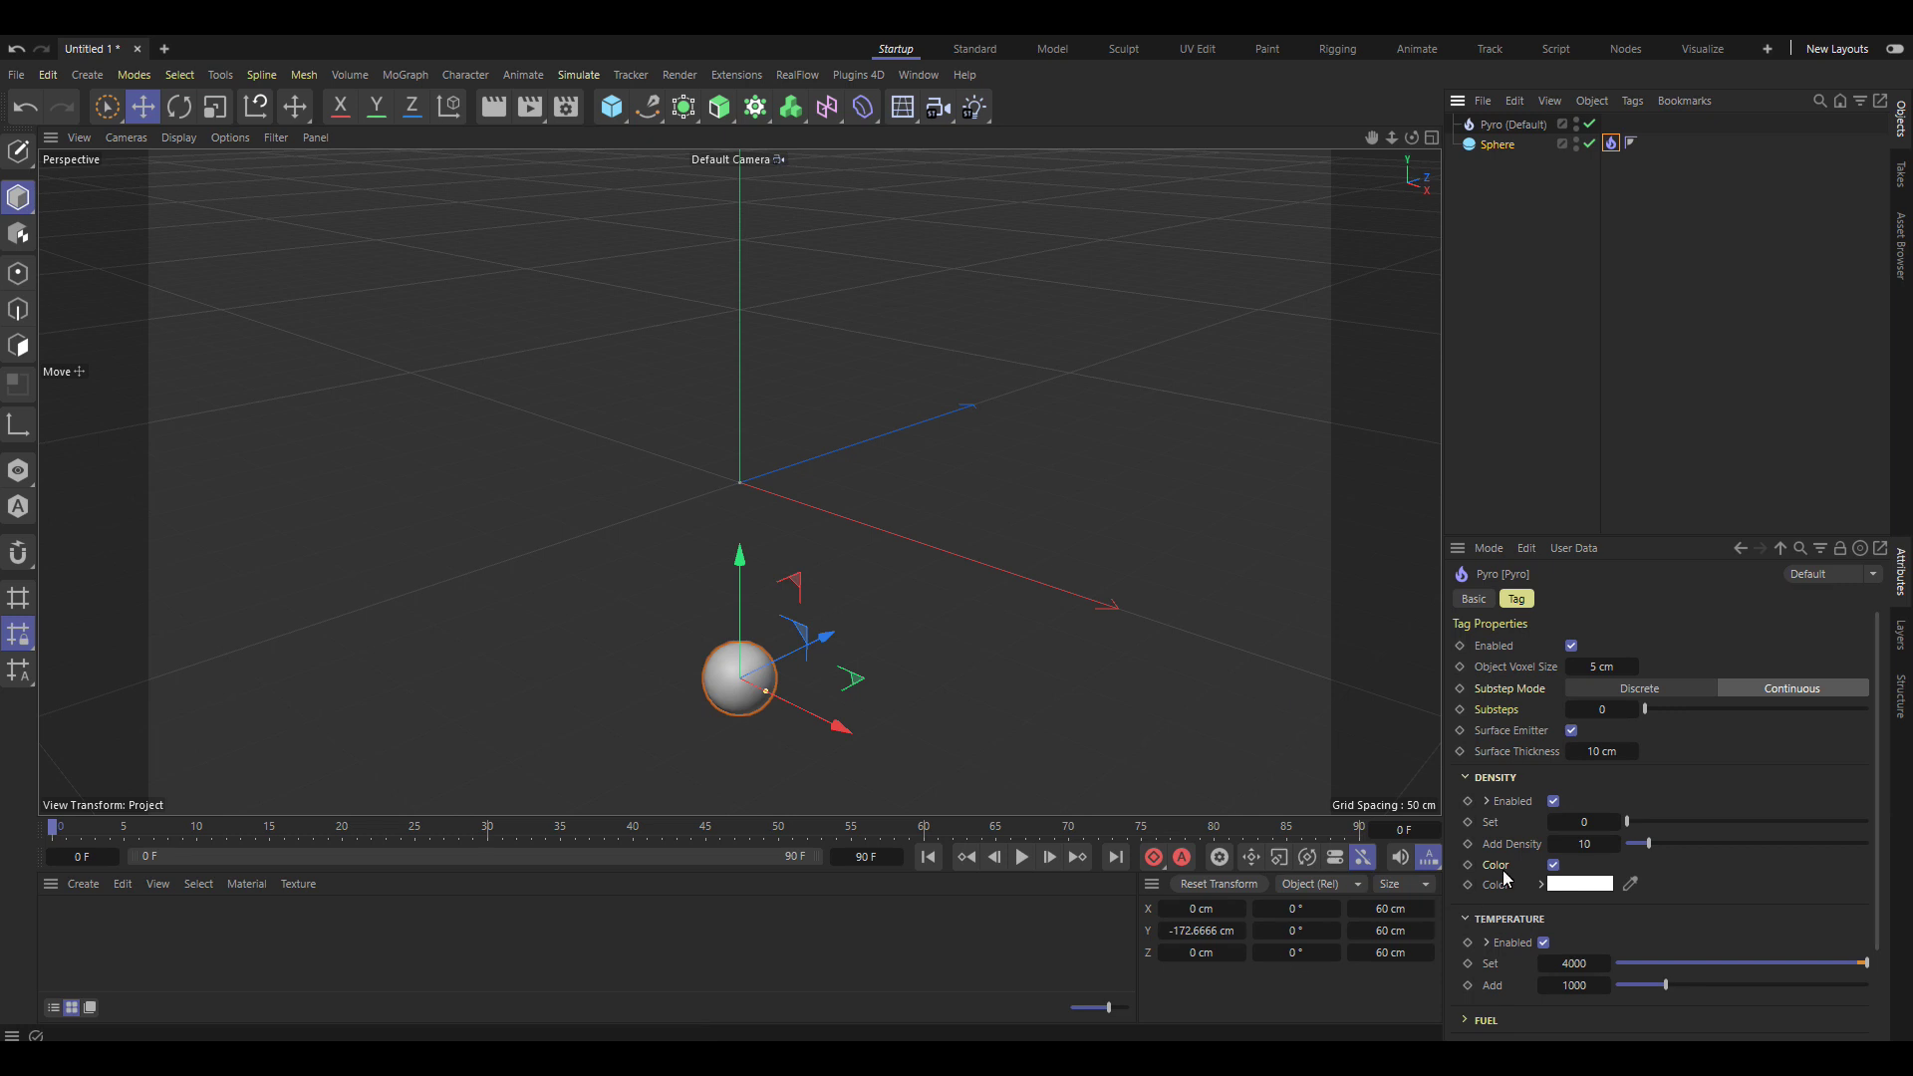
Disable temperature emission in the Pyro tag and set its velocity type to Set Absolute Velocity
left_click(1543, 942)
scroll(1863, 797, "down", 3)
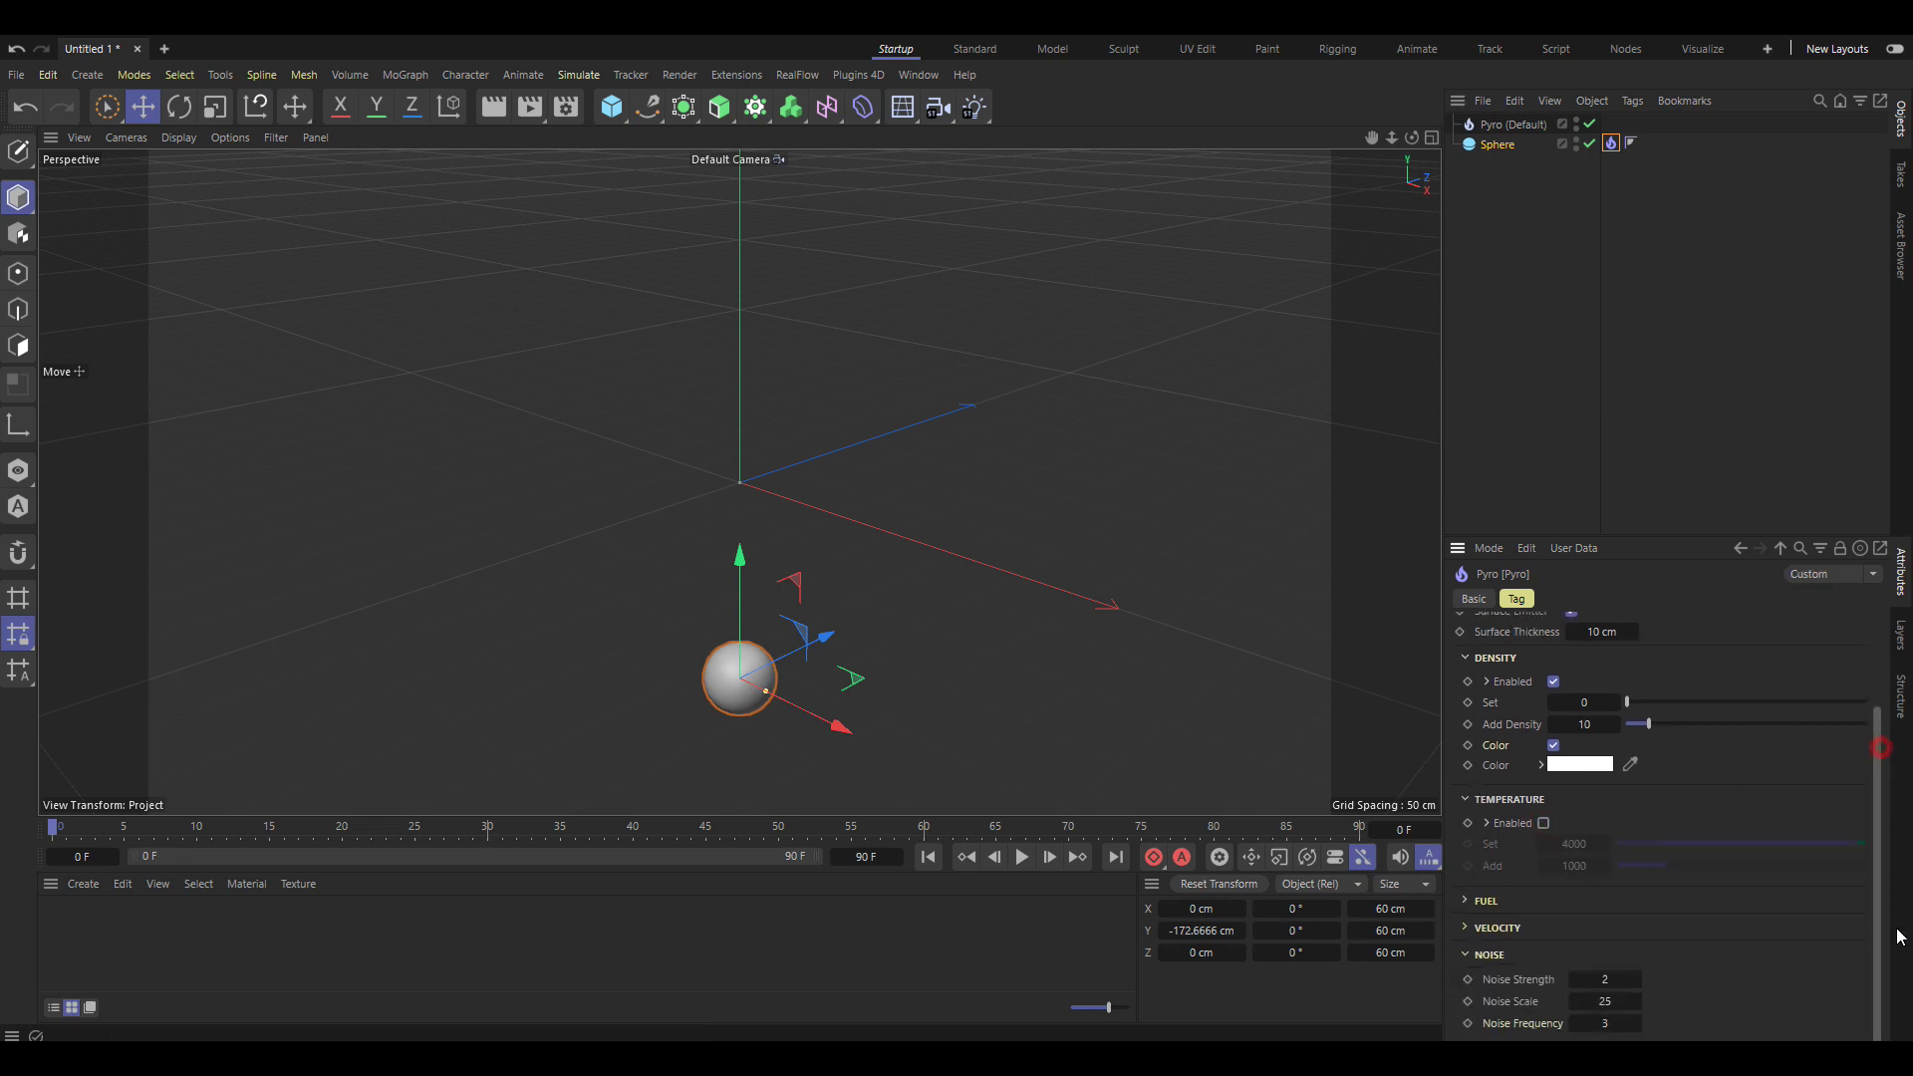
left_click(1470, 929)
scroll(1678, 887, "down", 2)
left_click(1686, 881)
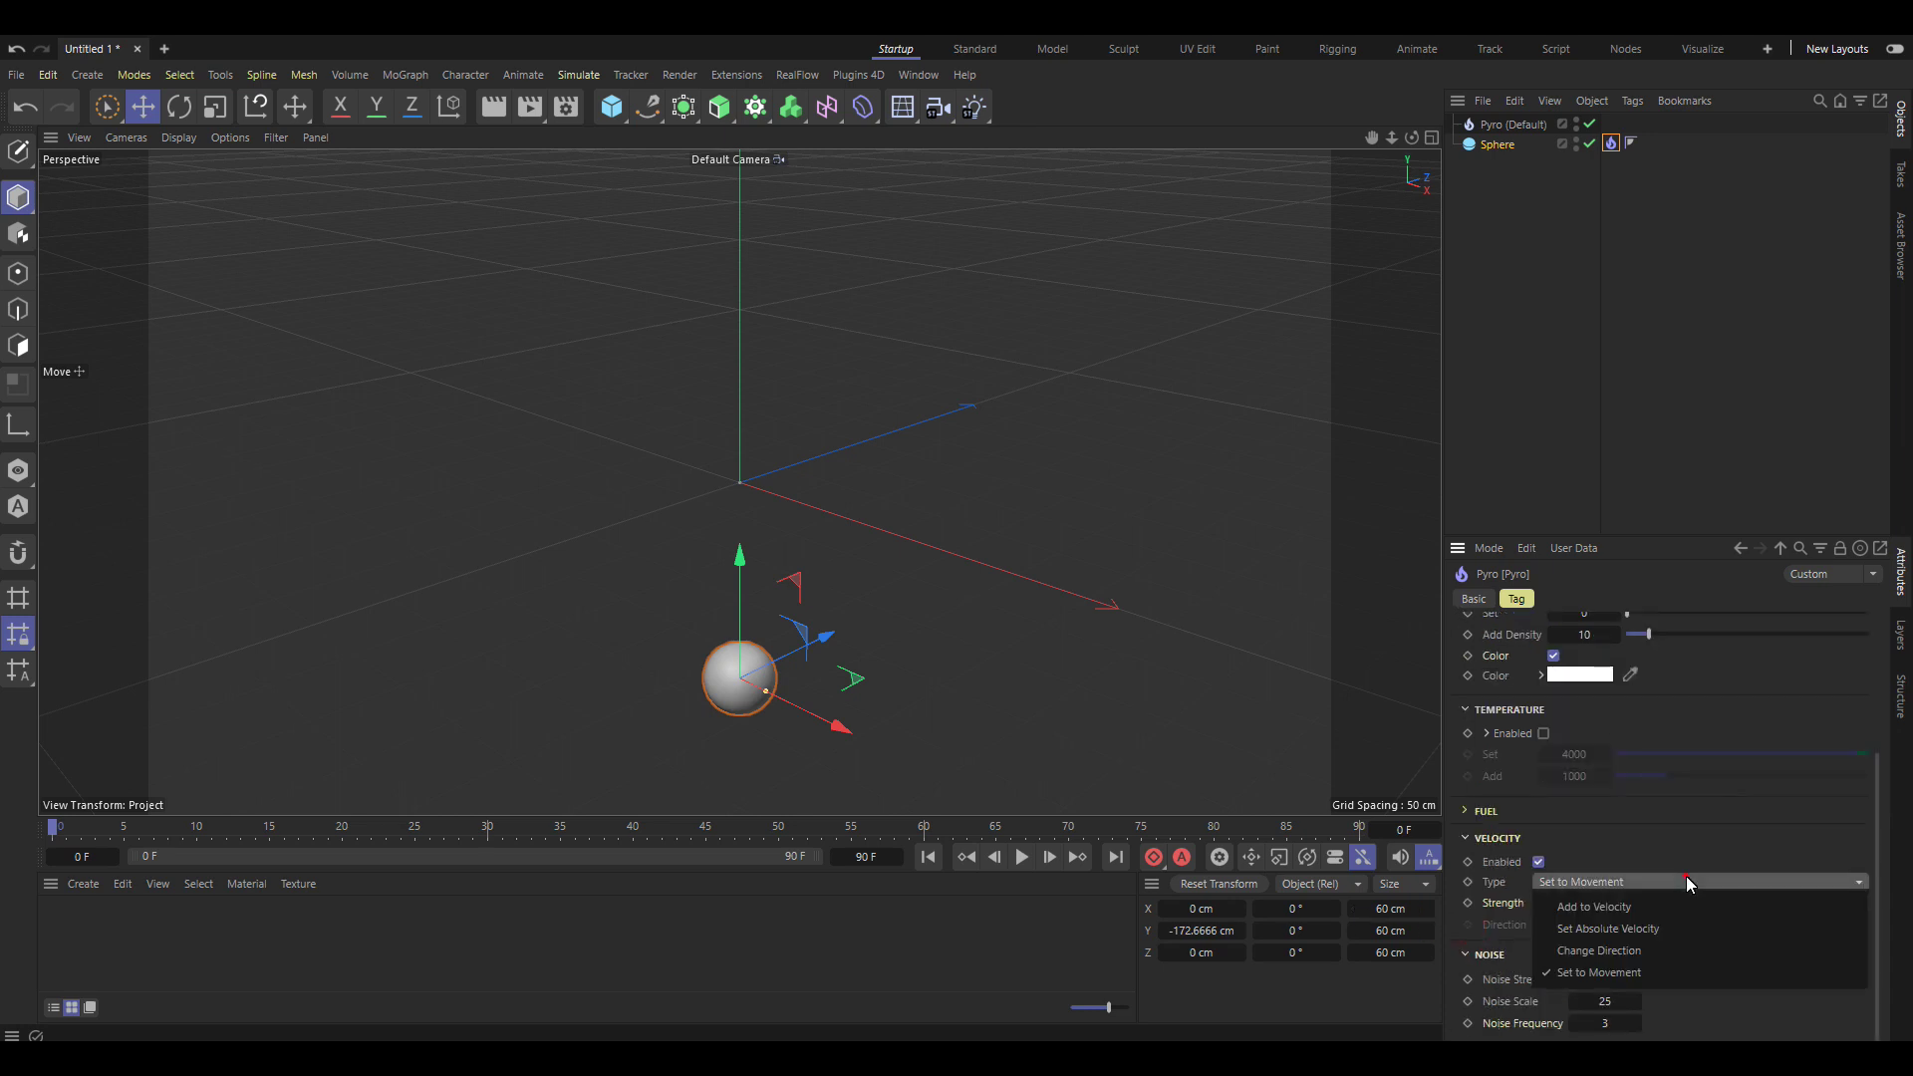
left_click(1686, 928)
Set the Pyro velocity's Y direction to 100 and its strength to 1000
left_click(1652, 925)
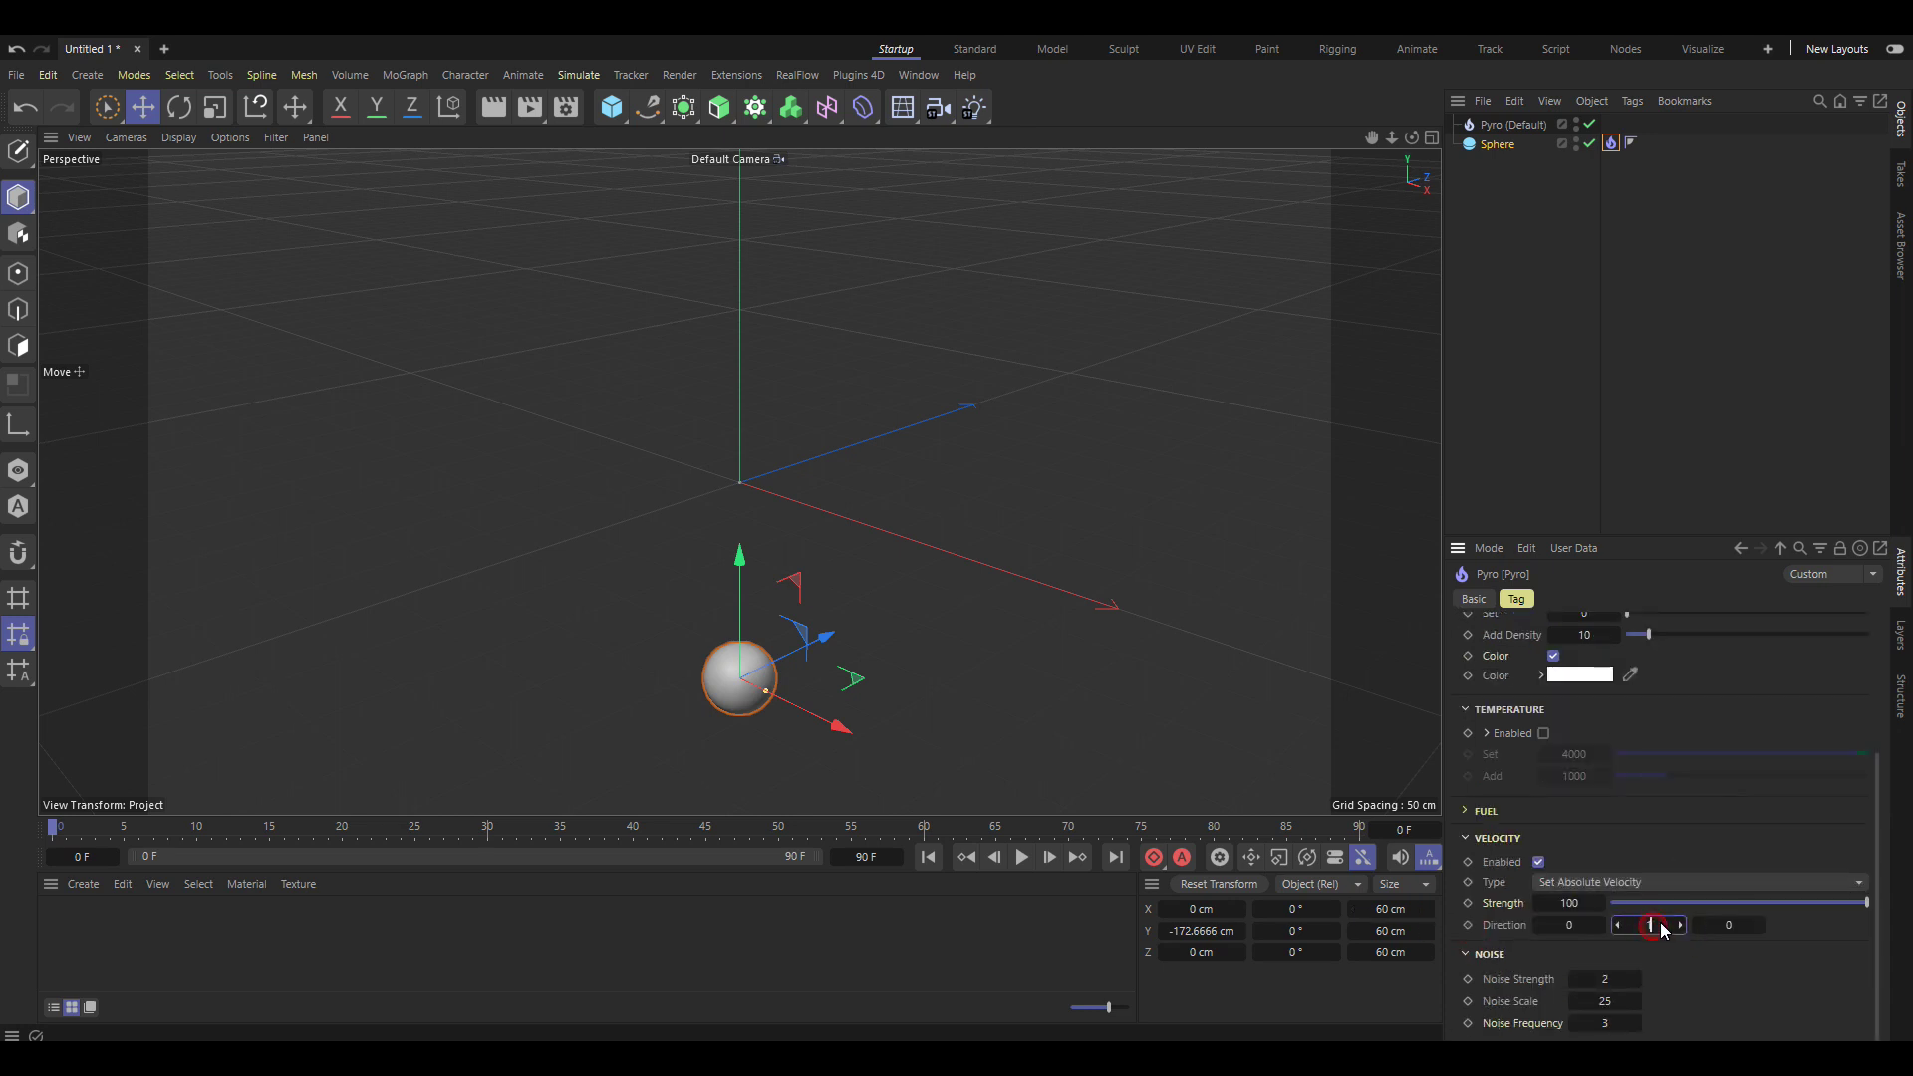
type("00")
left_click(1582, 903)
type("0")
Play the smoke simulation to check how it rises, and return to the first frame
left_click(1022, 857)
key("F8")
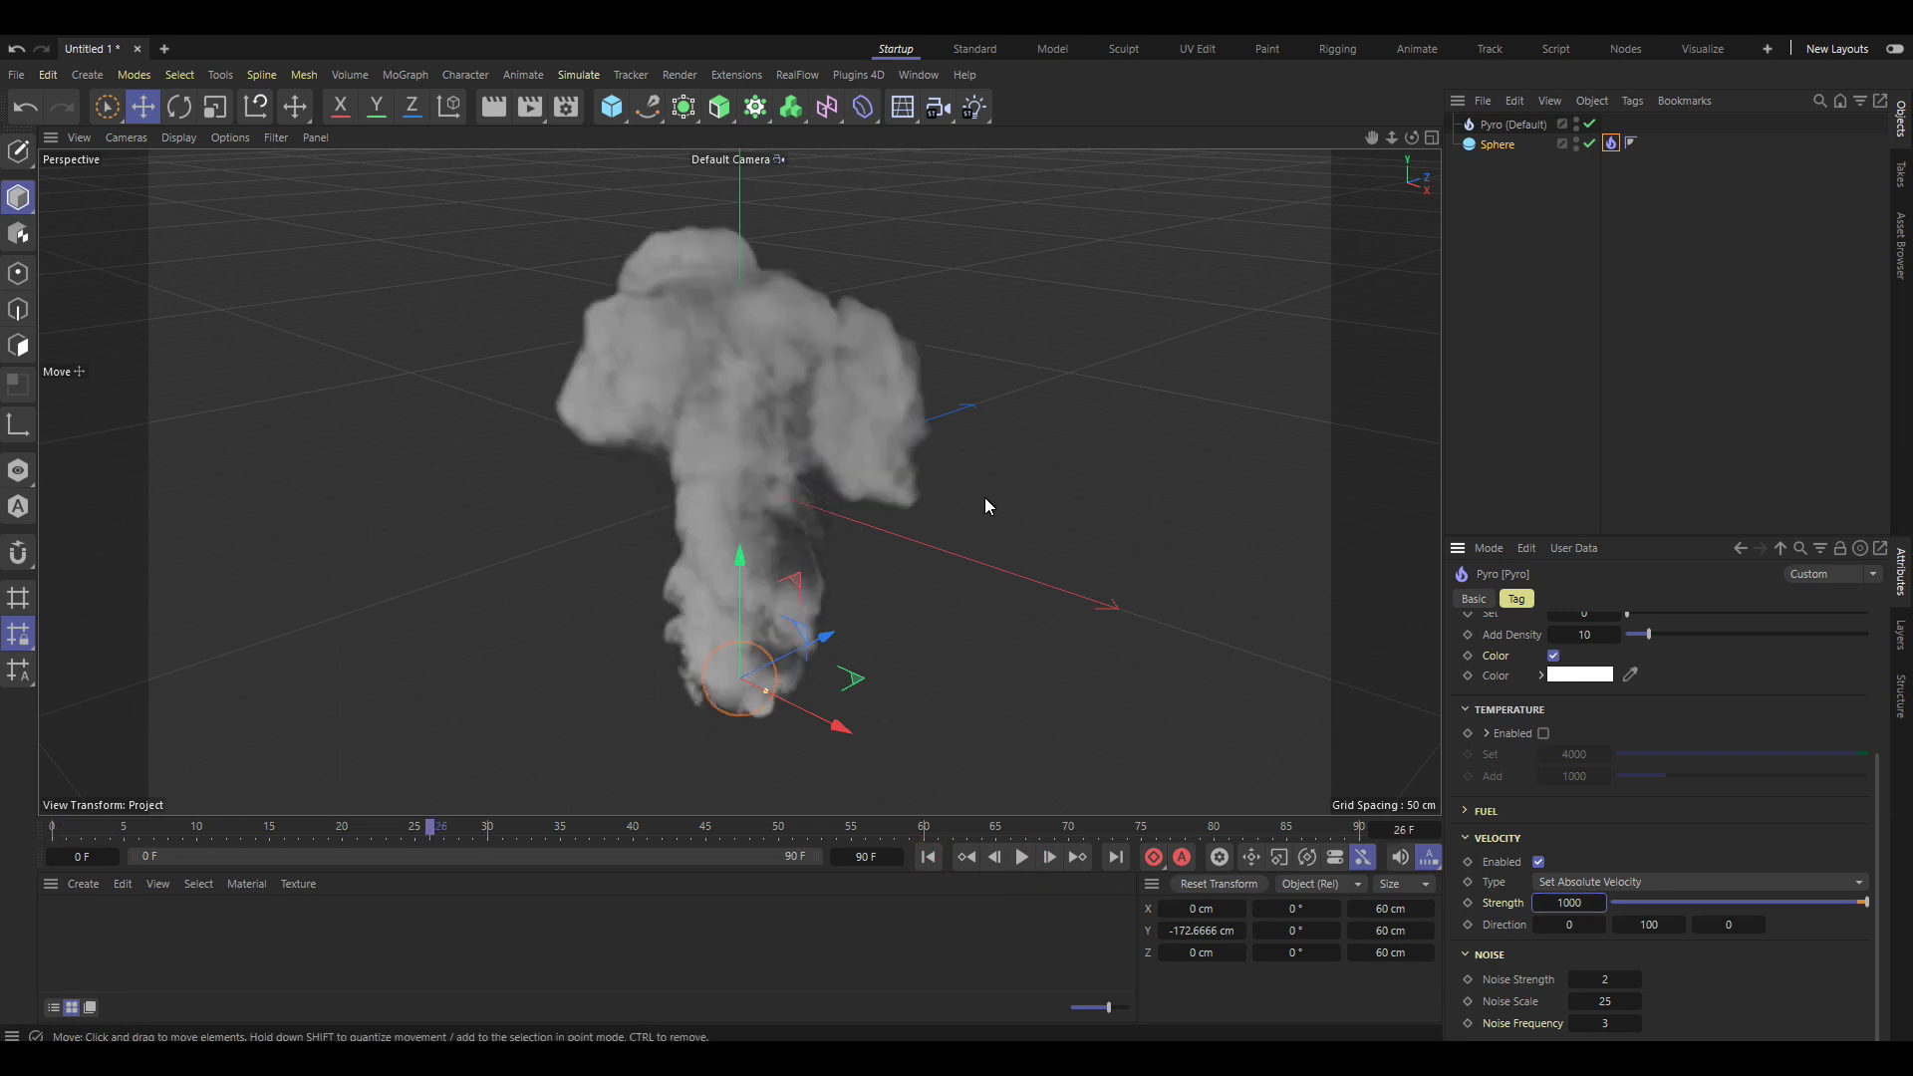
scroll(1019, 428, "down", 10)
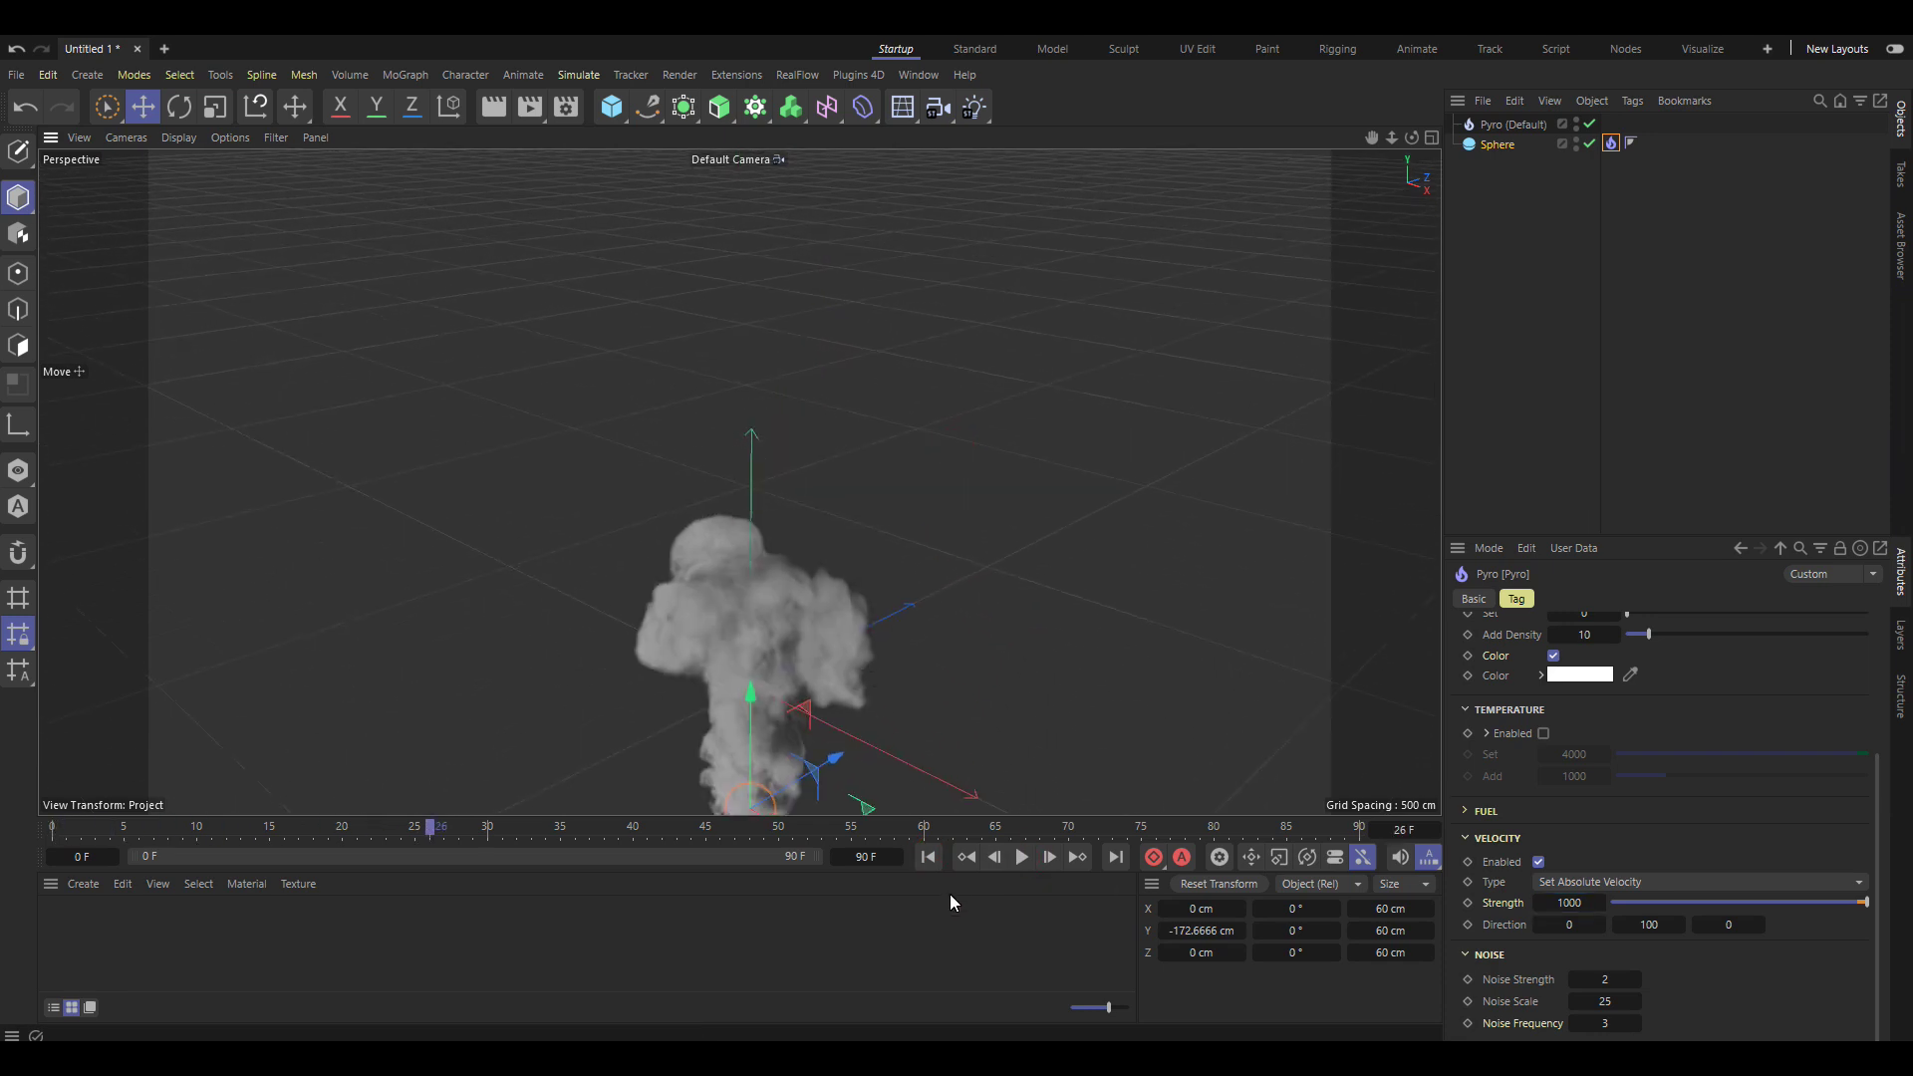
left_click(927, 856)
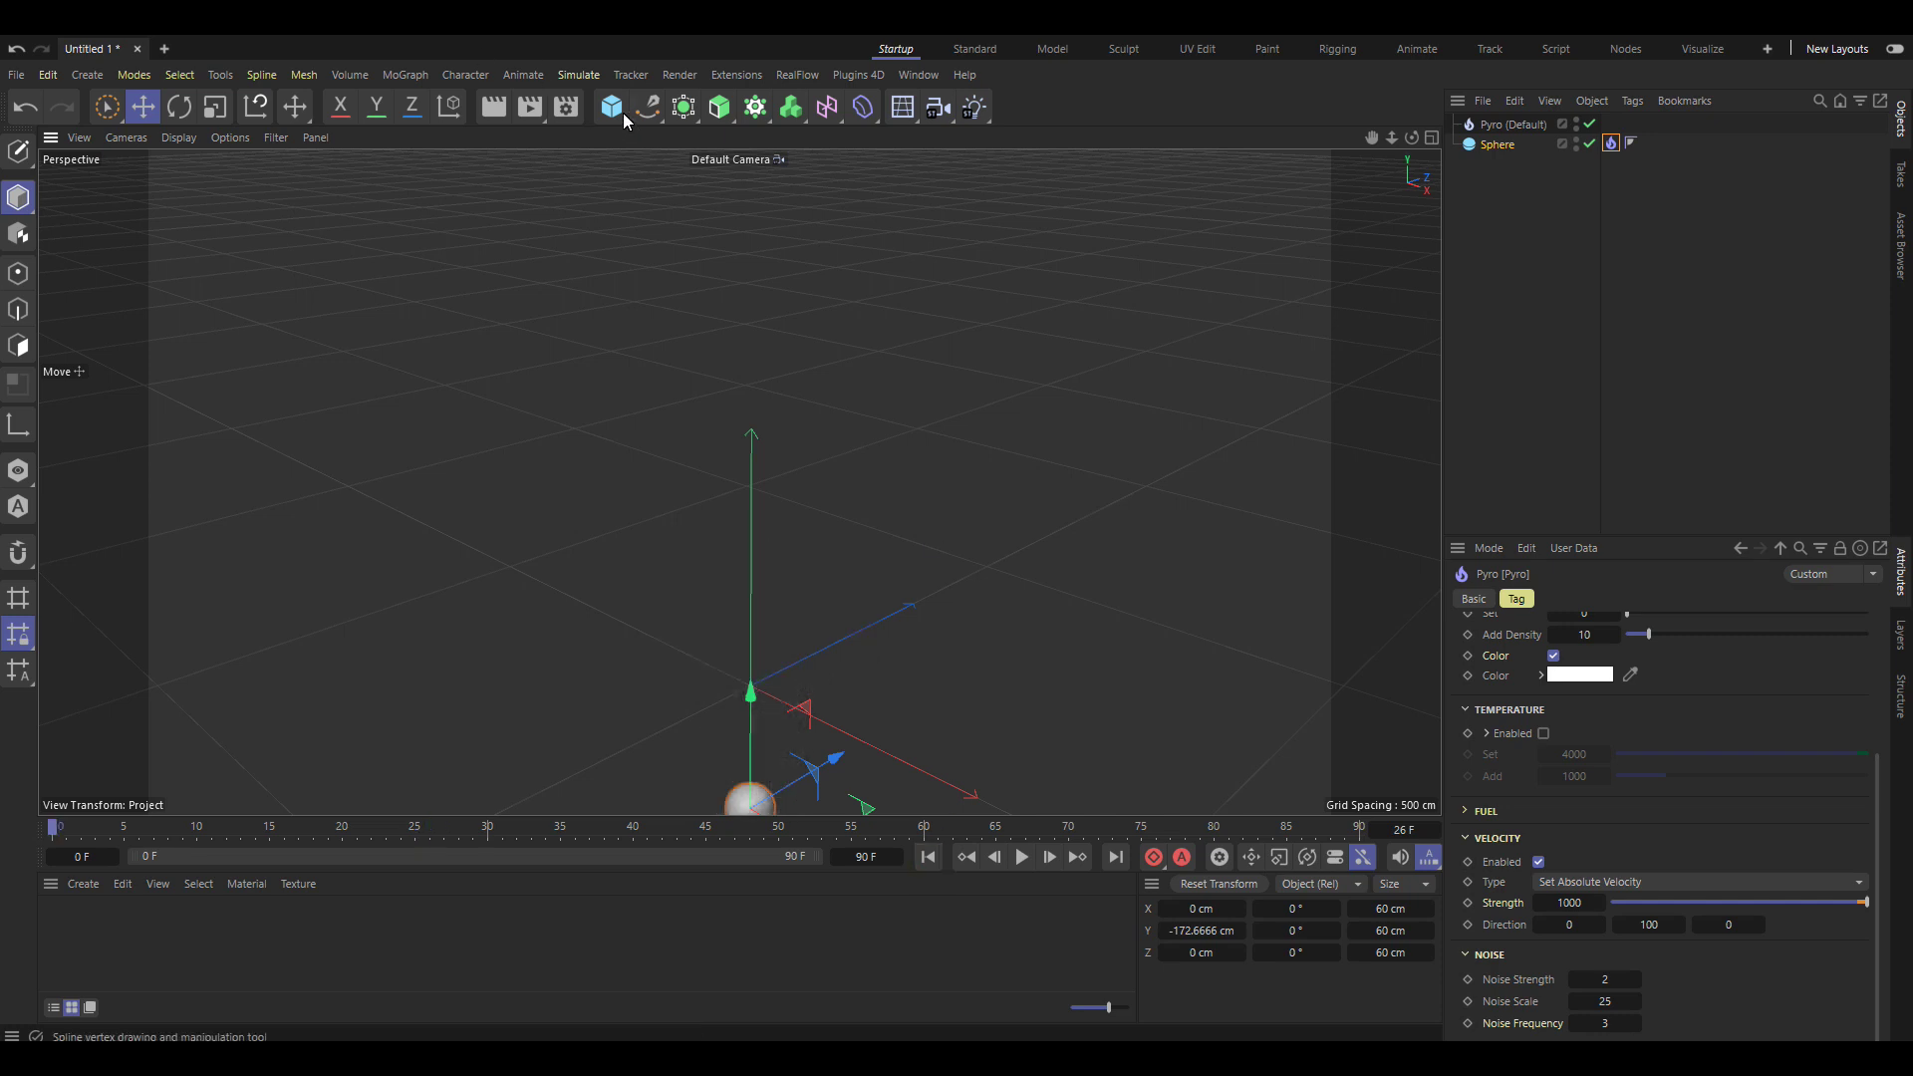
Add a cube and size it 500 cm in X, 100 cm in Y and 500 cm in Z
left_click(611, 108)
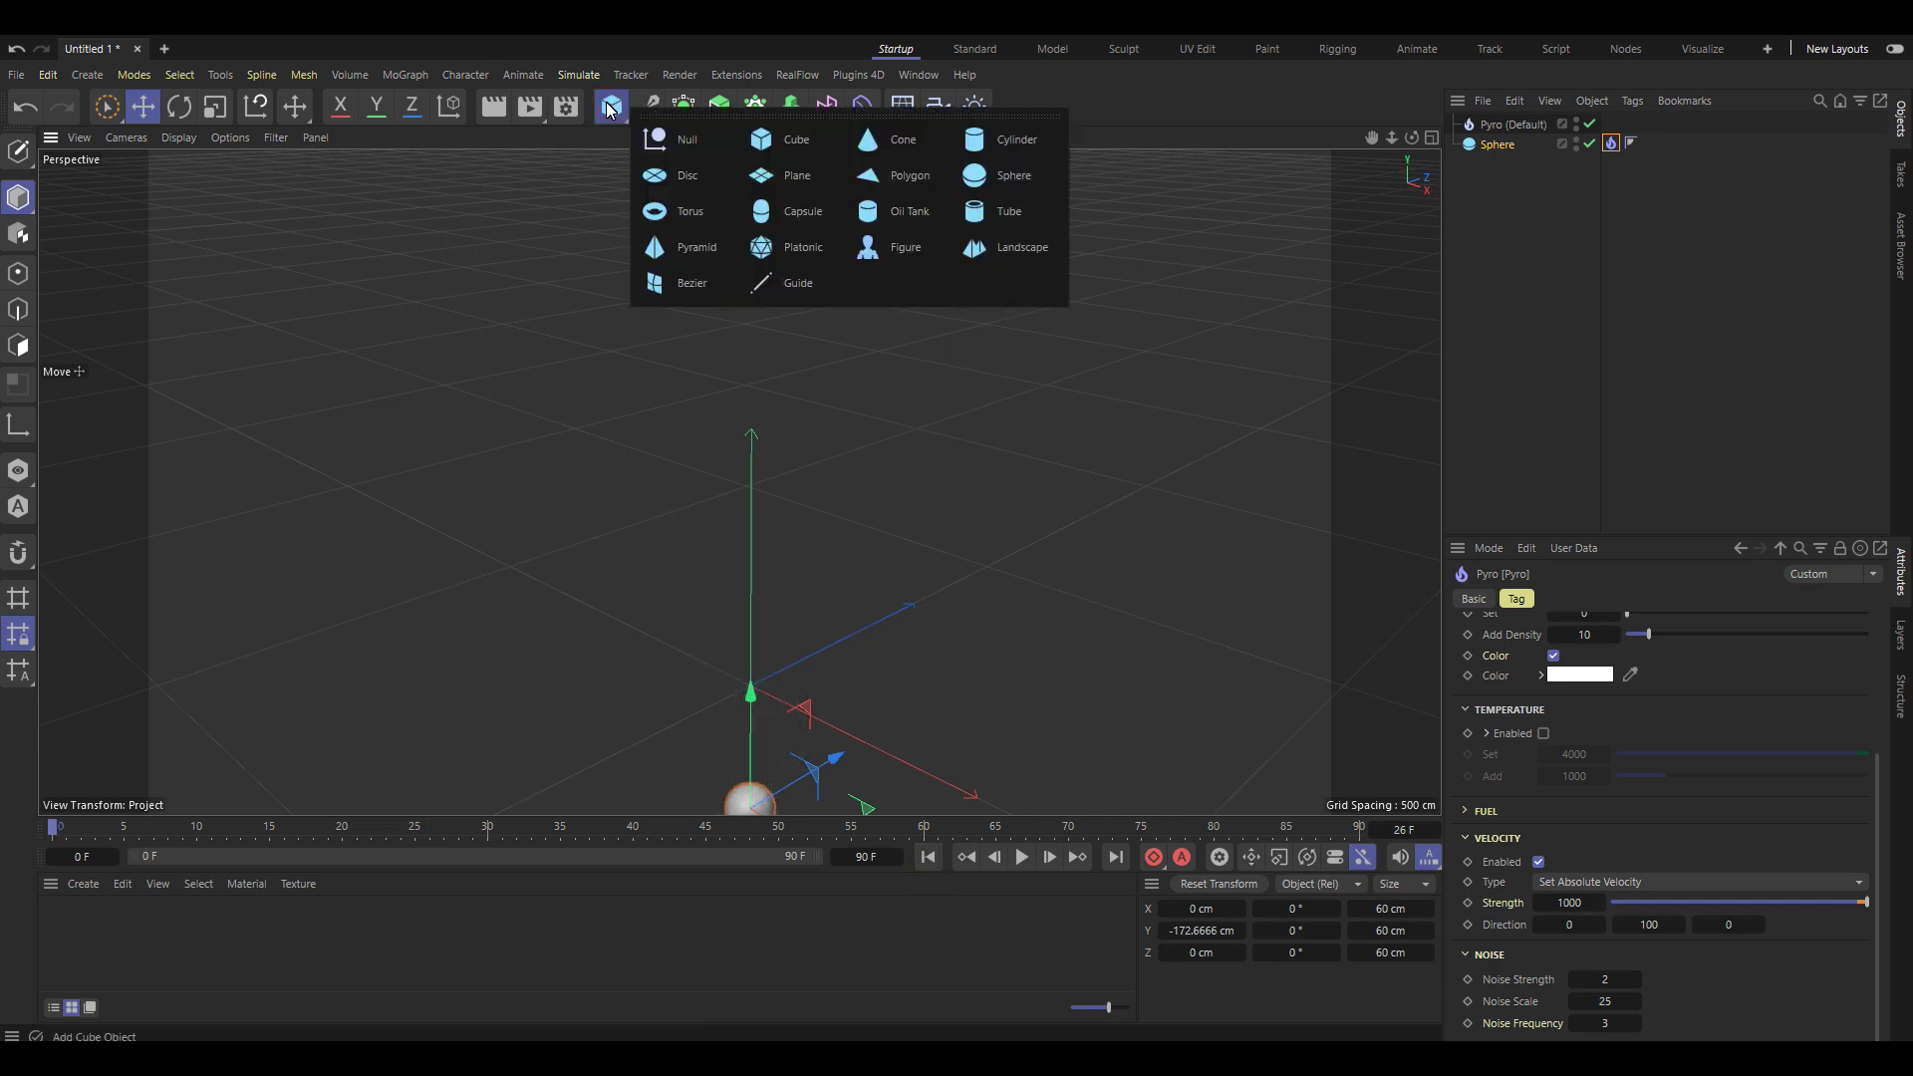
left_click(792, 139)
left_click(1491, 123)
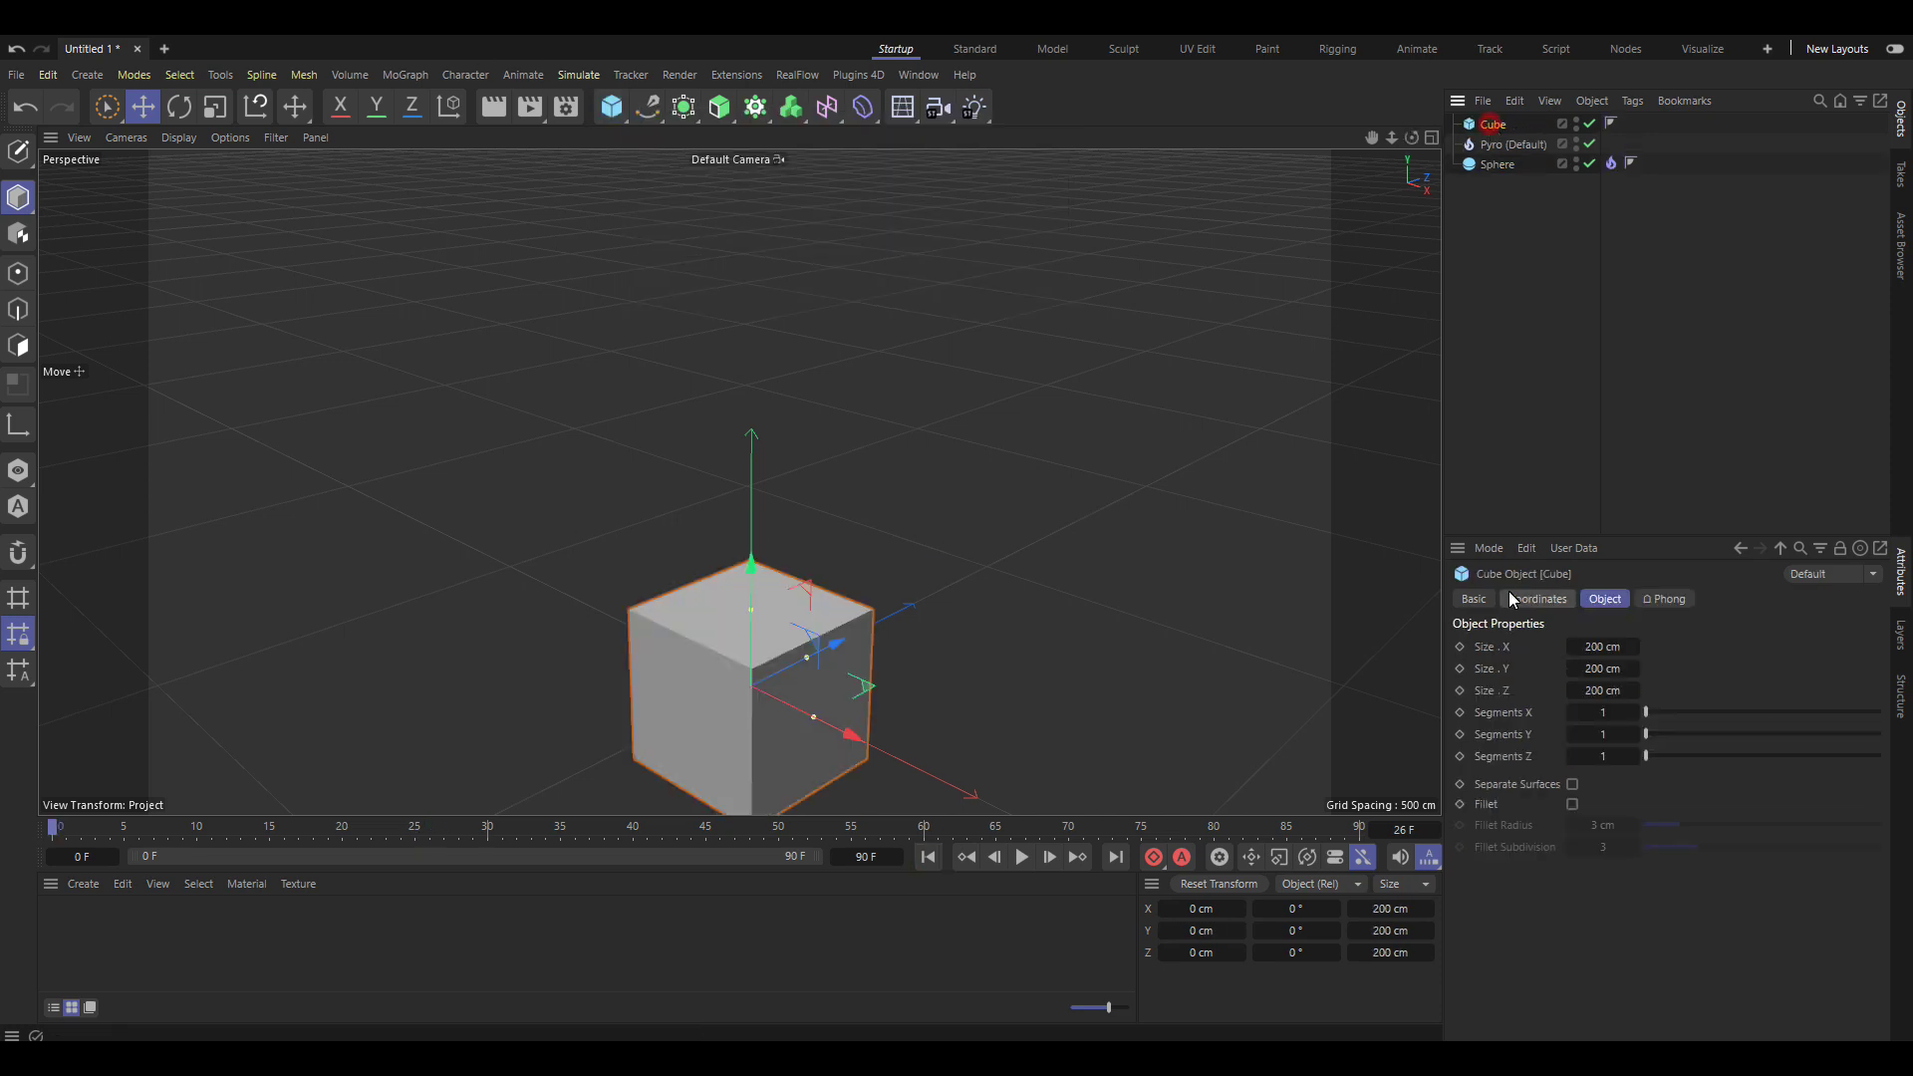
left_click(1587, 670)
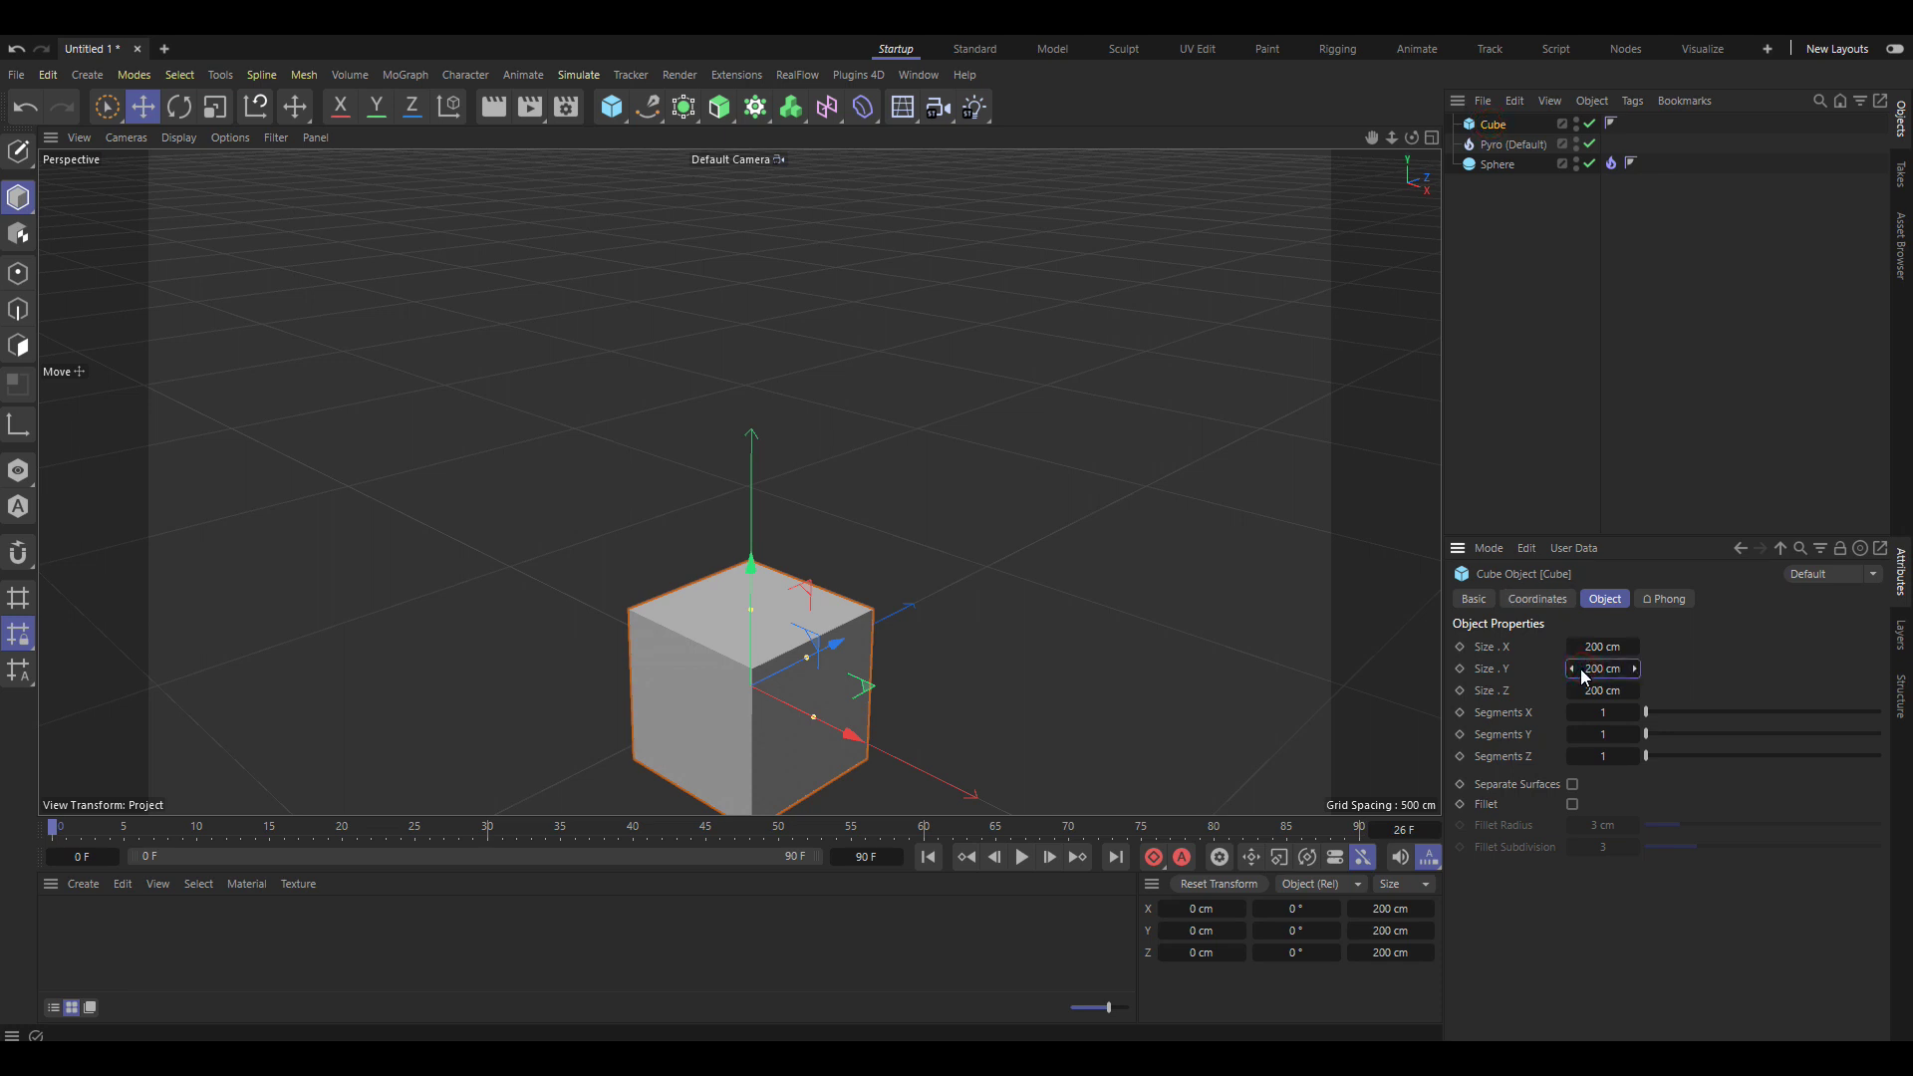
key("Return")
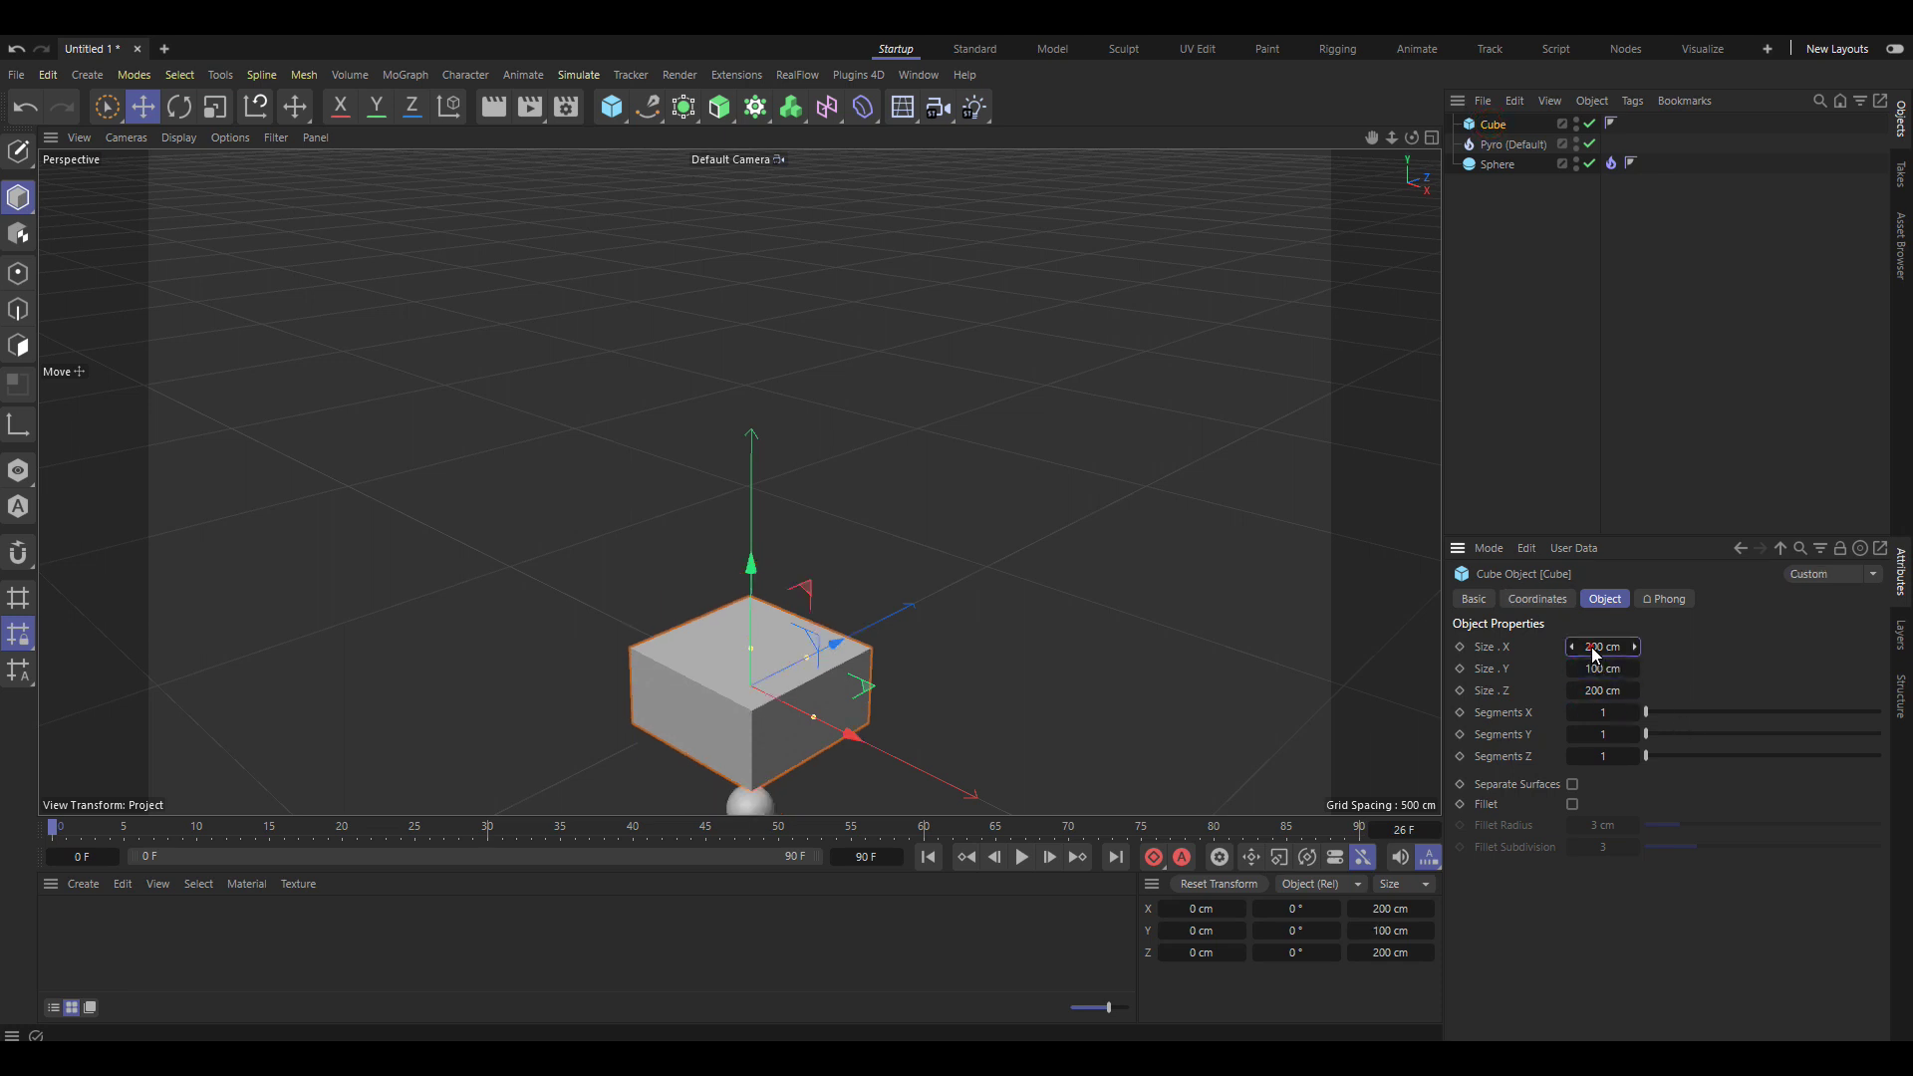
left_click(1592, 649)
type("5")
key("Delete")
left_click(1583, 693)
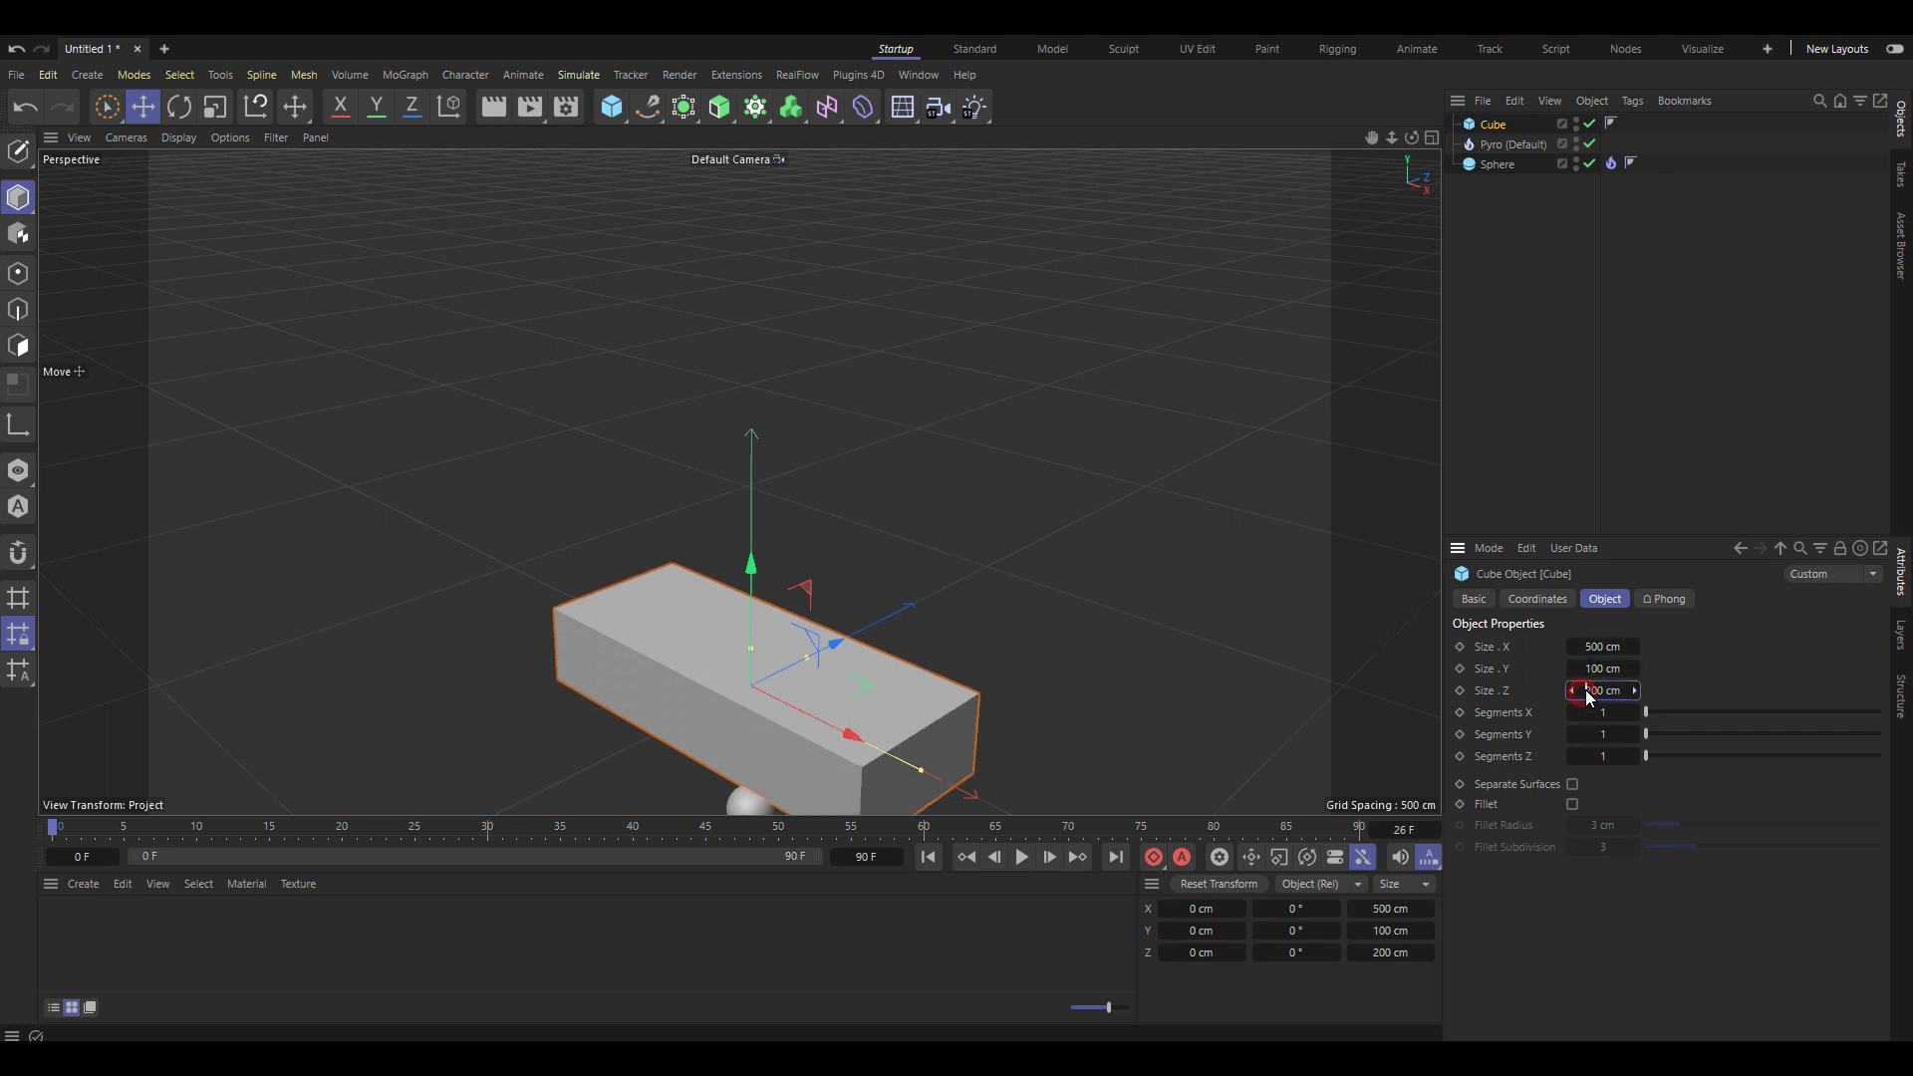
type("5")
key("Delete")
key("Return")
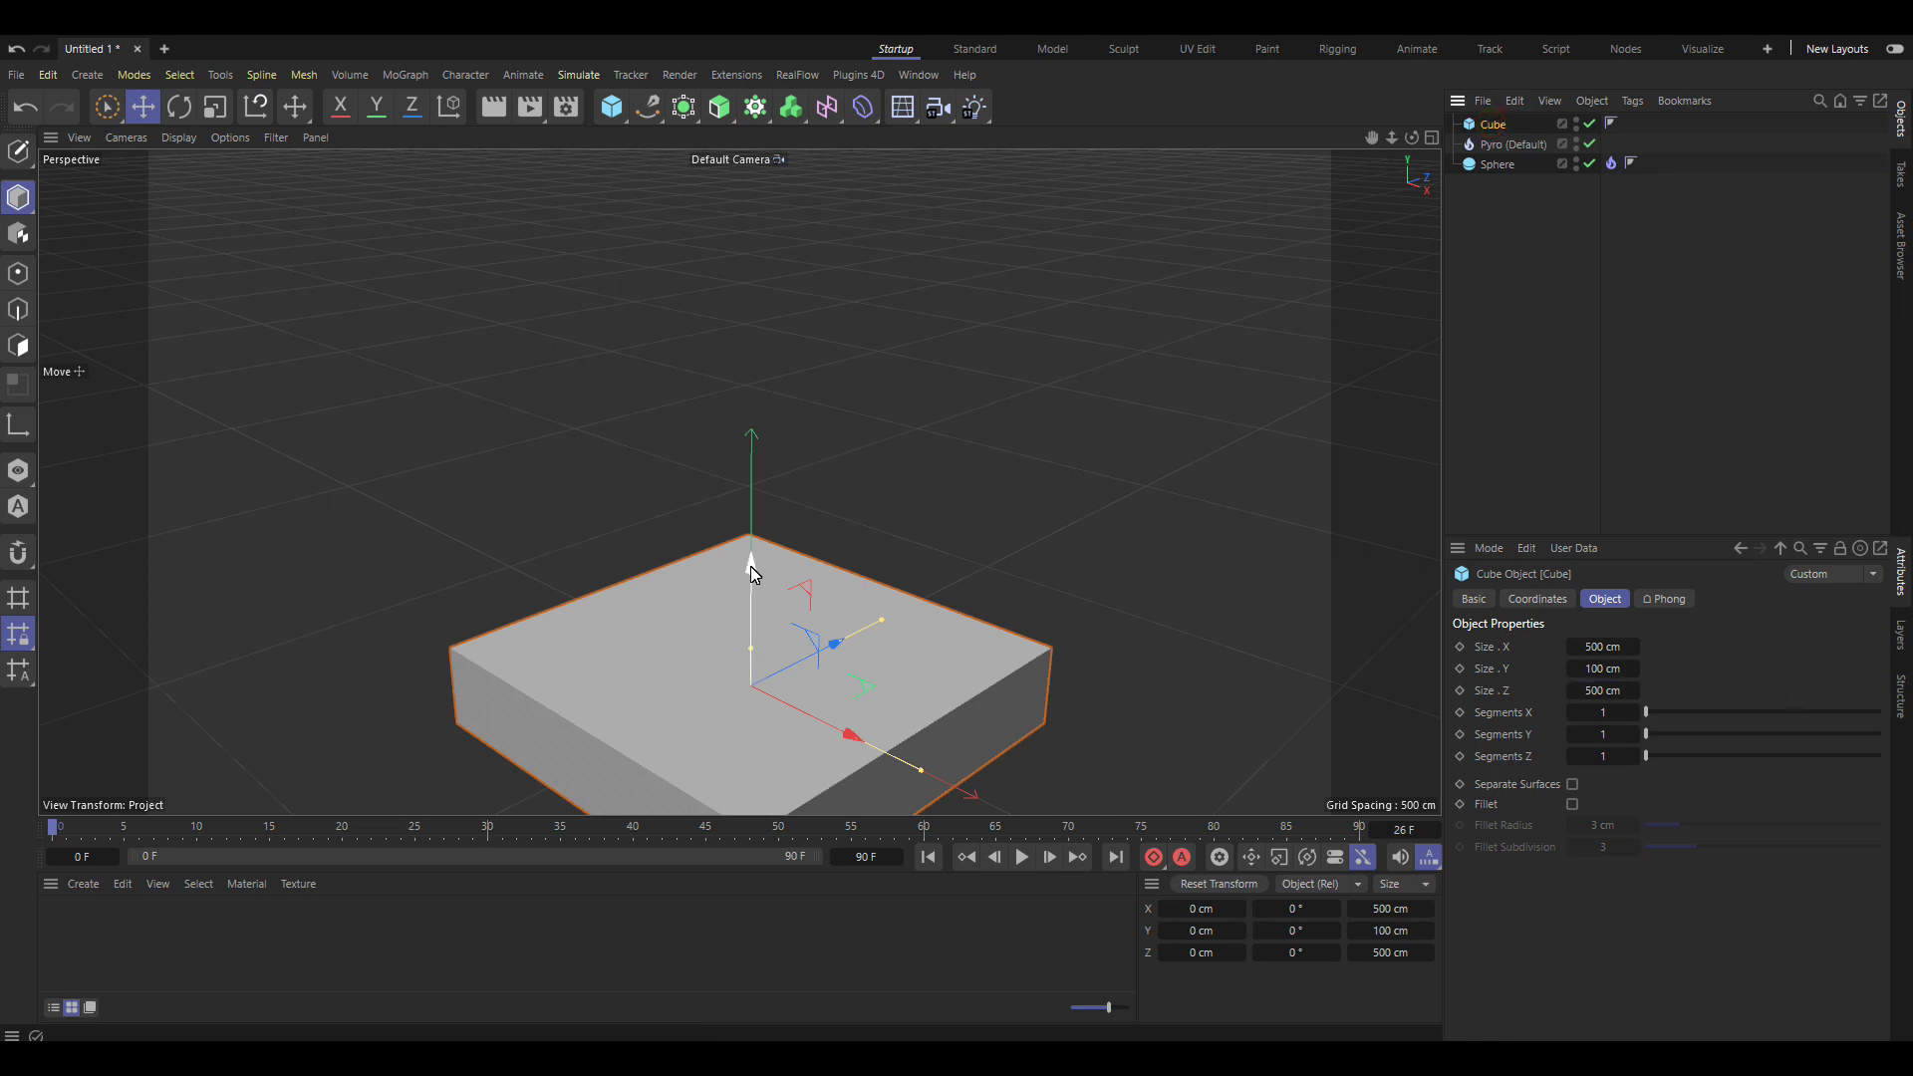
Raise the cube along Y to about 436 cm and hide it in the viewport and in renders
left_click_drag(750, 566, 785, 189)
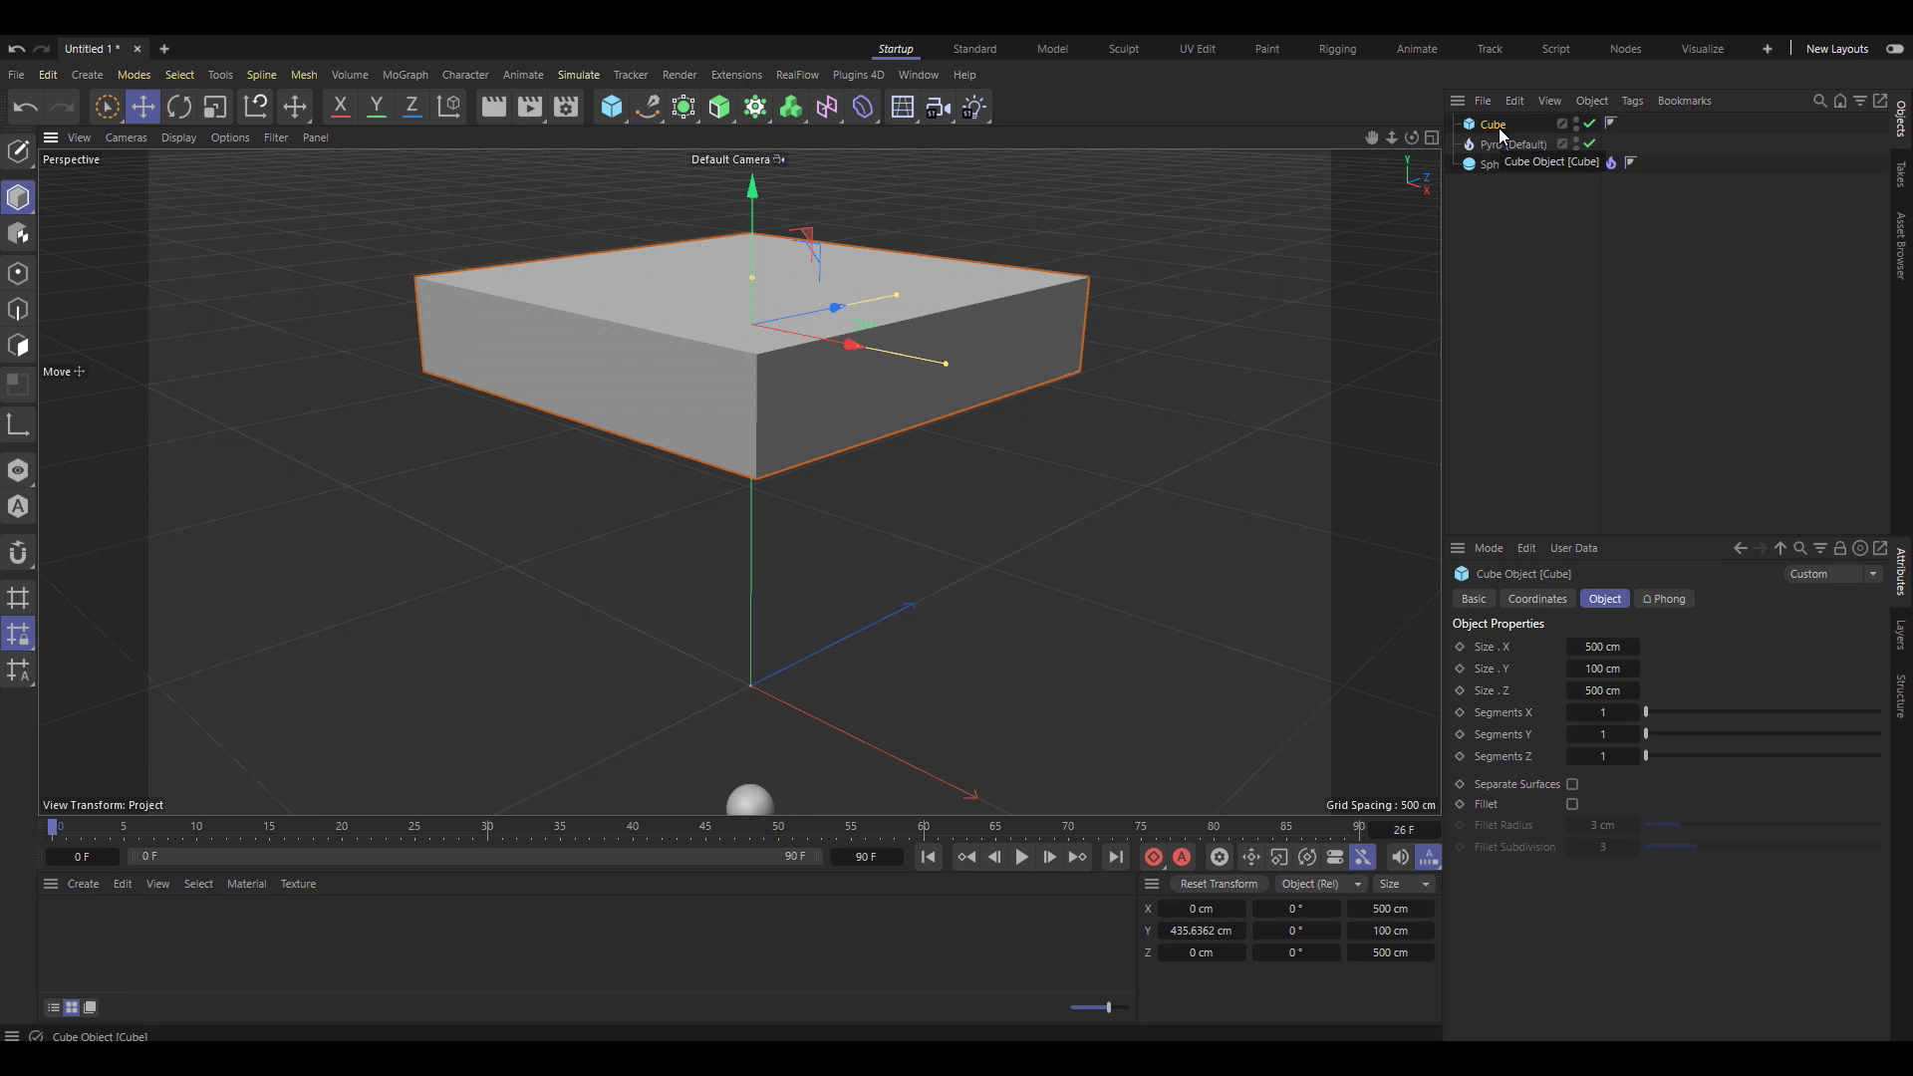
left_click(1575, 120)
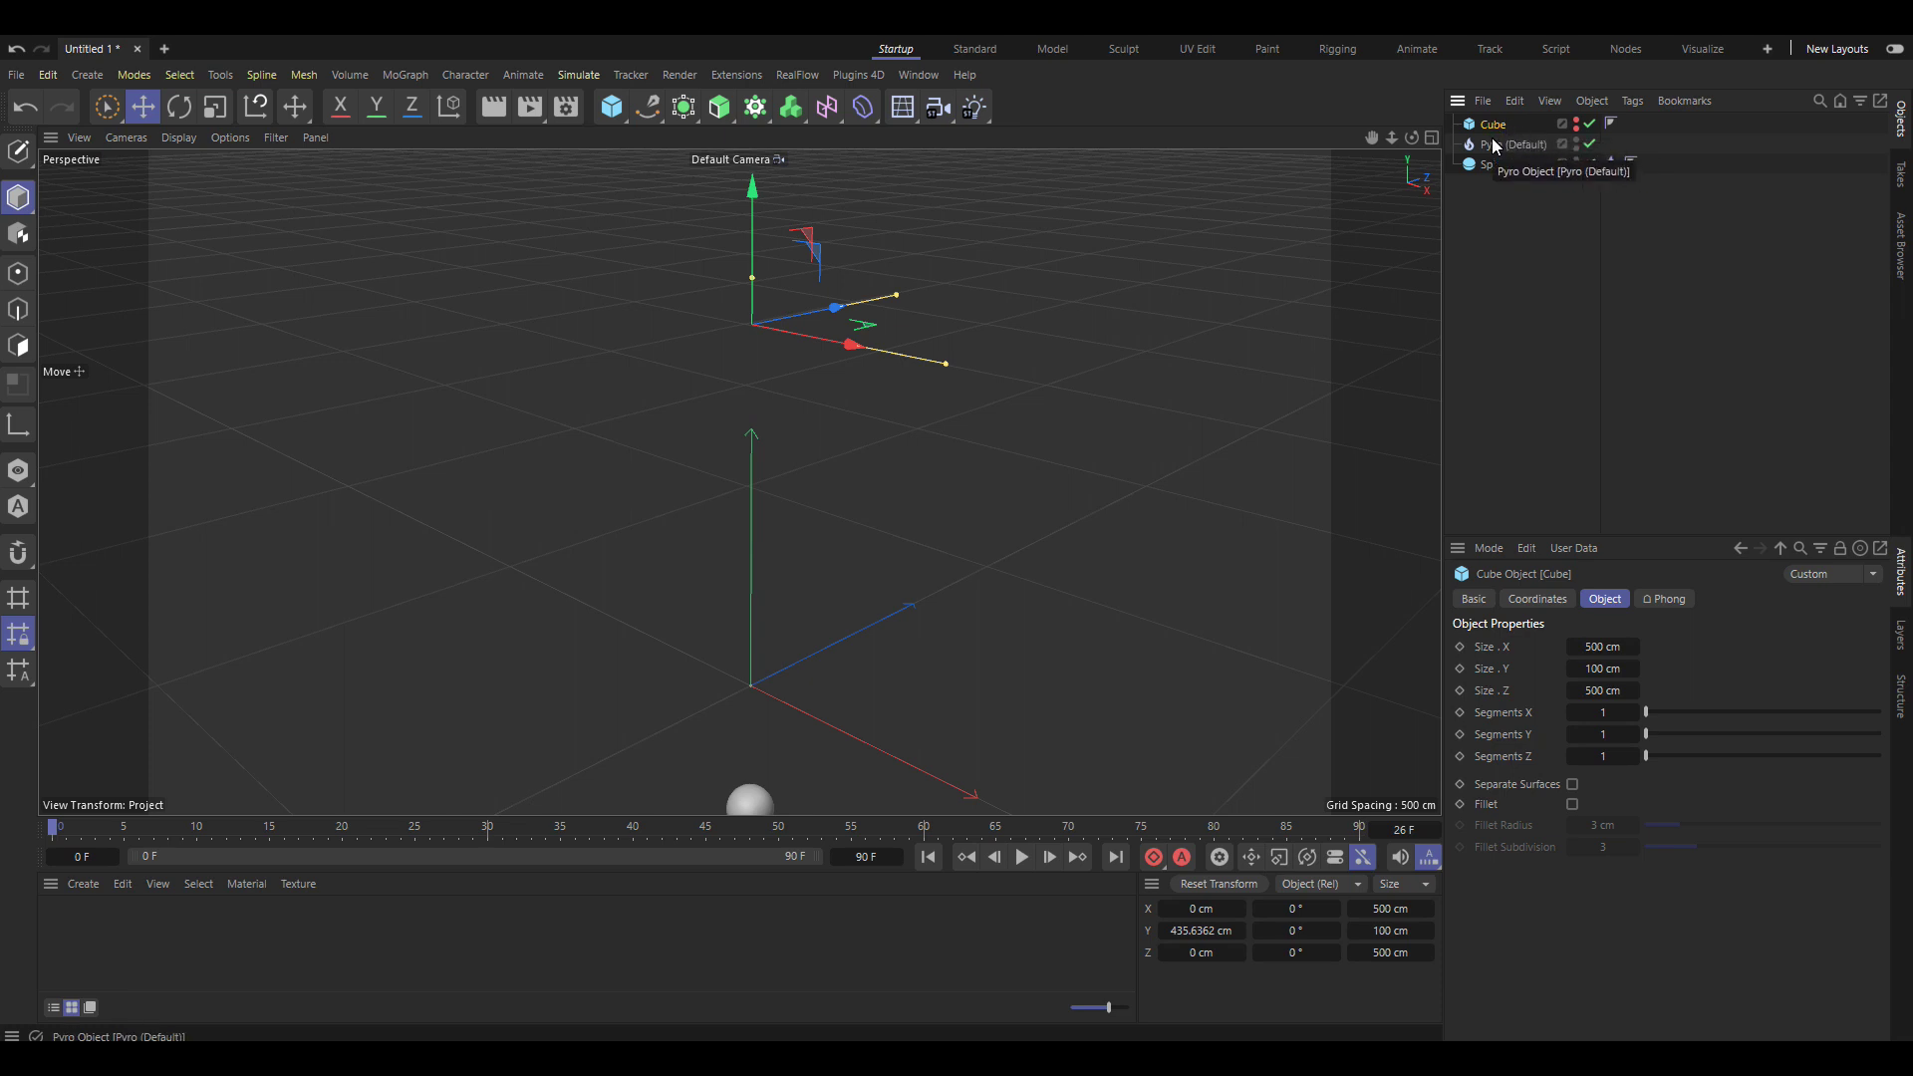
Add a Cloner and a second sphere with a 10 cm radius and the Hexahedron type
left_click(756, 106)
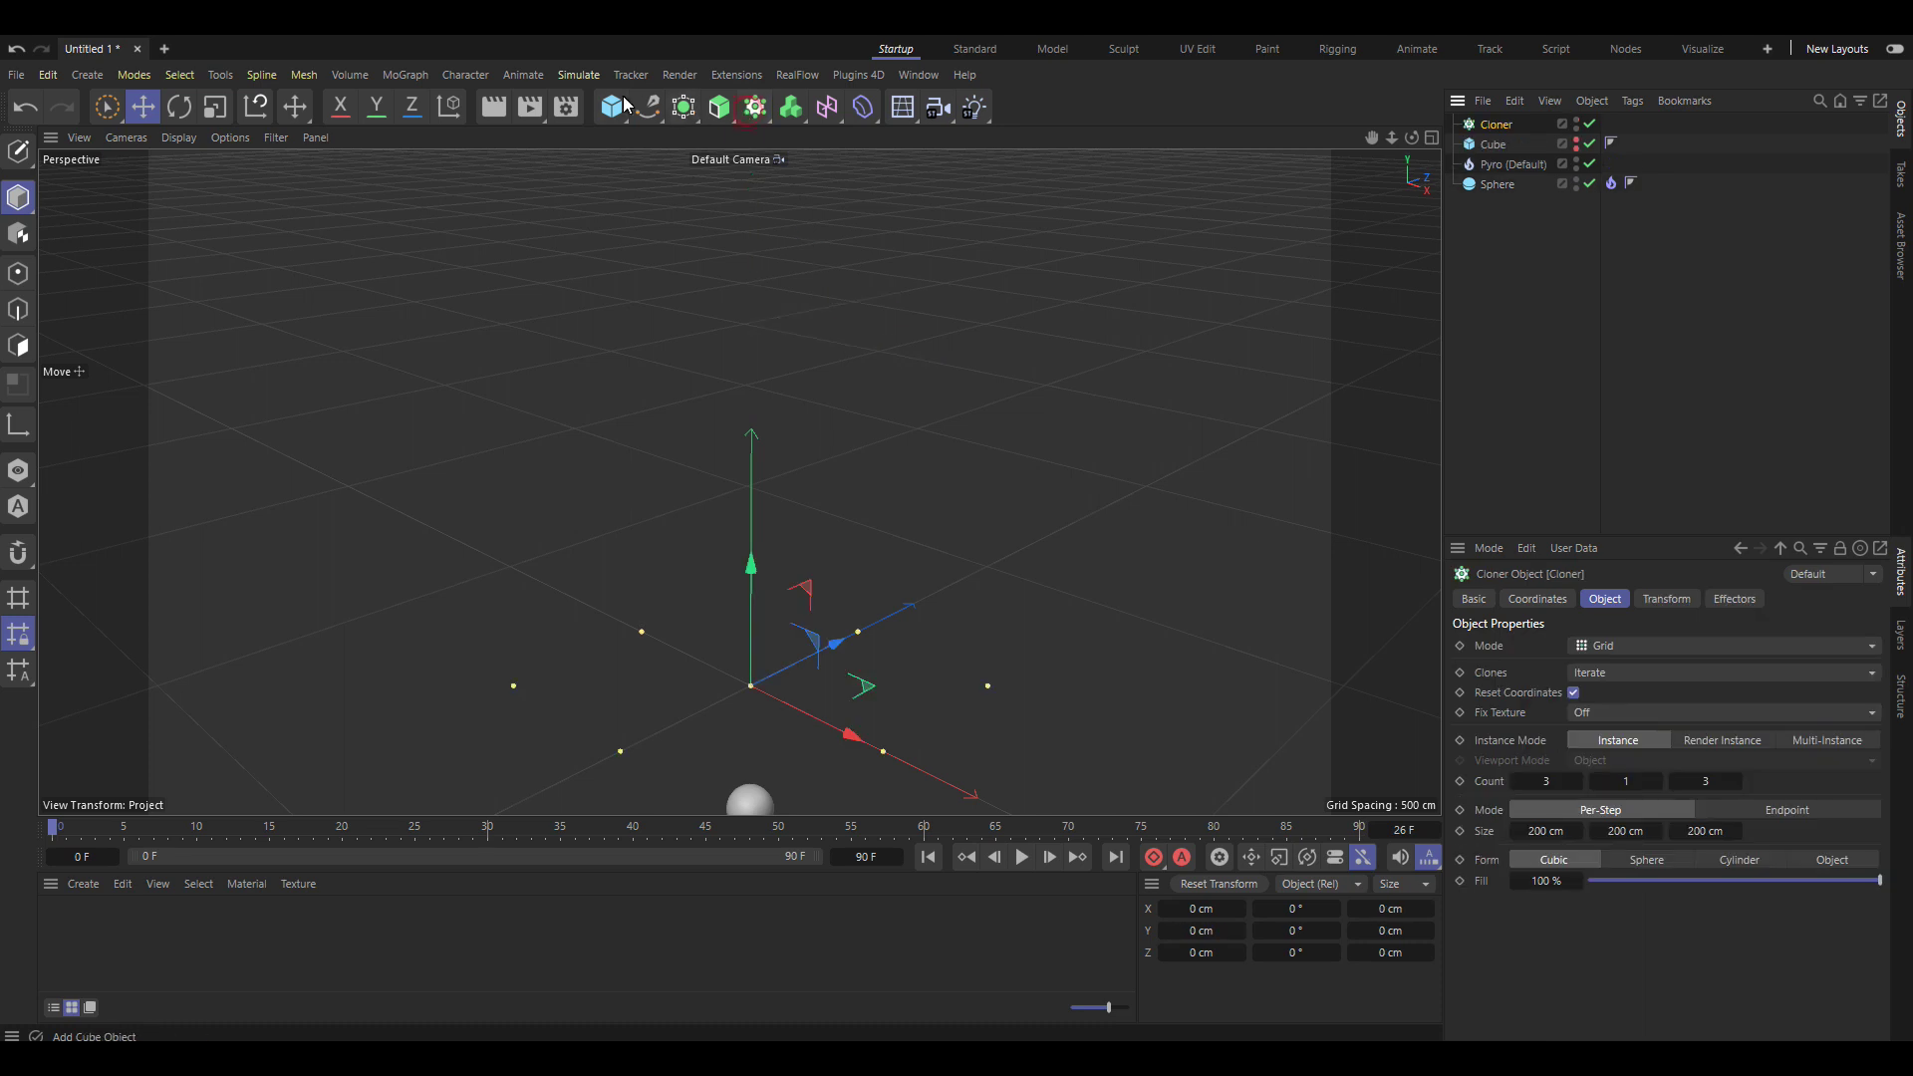
left_click(619, 105)
left_click(1009, 175)
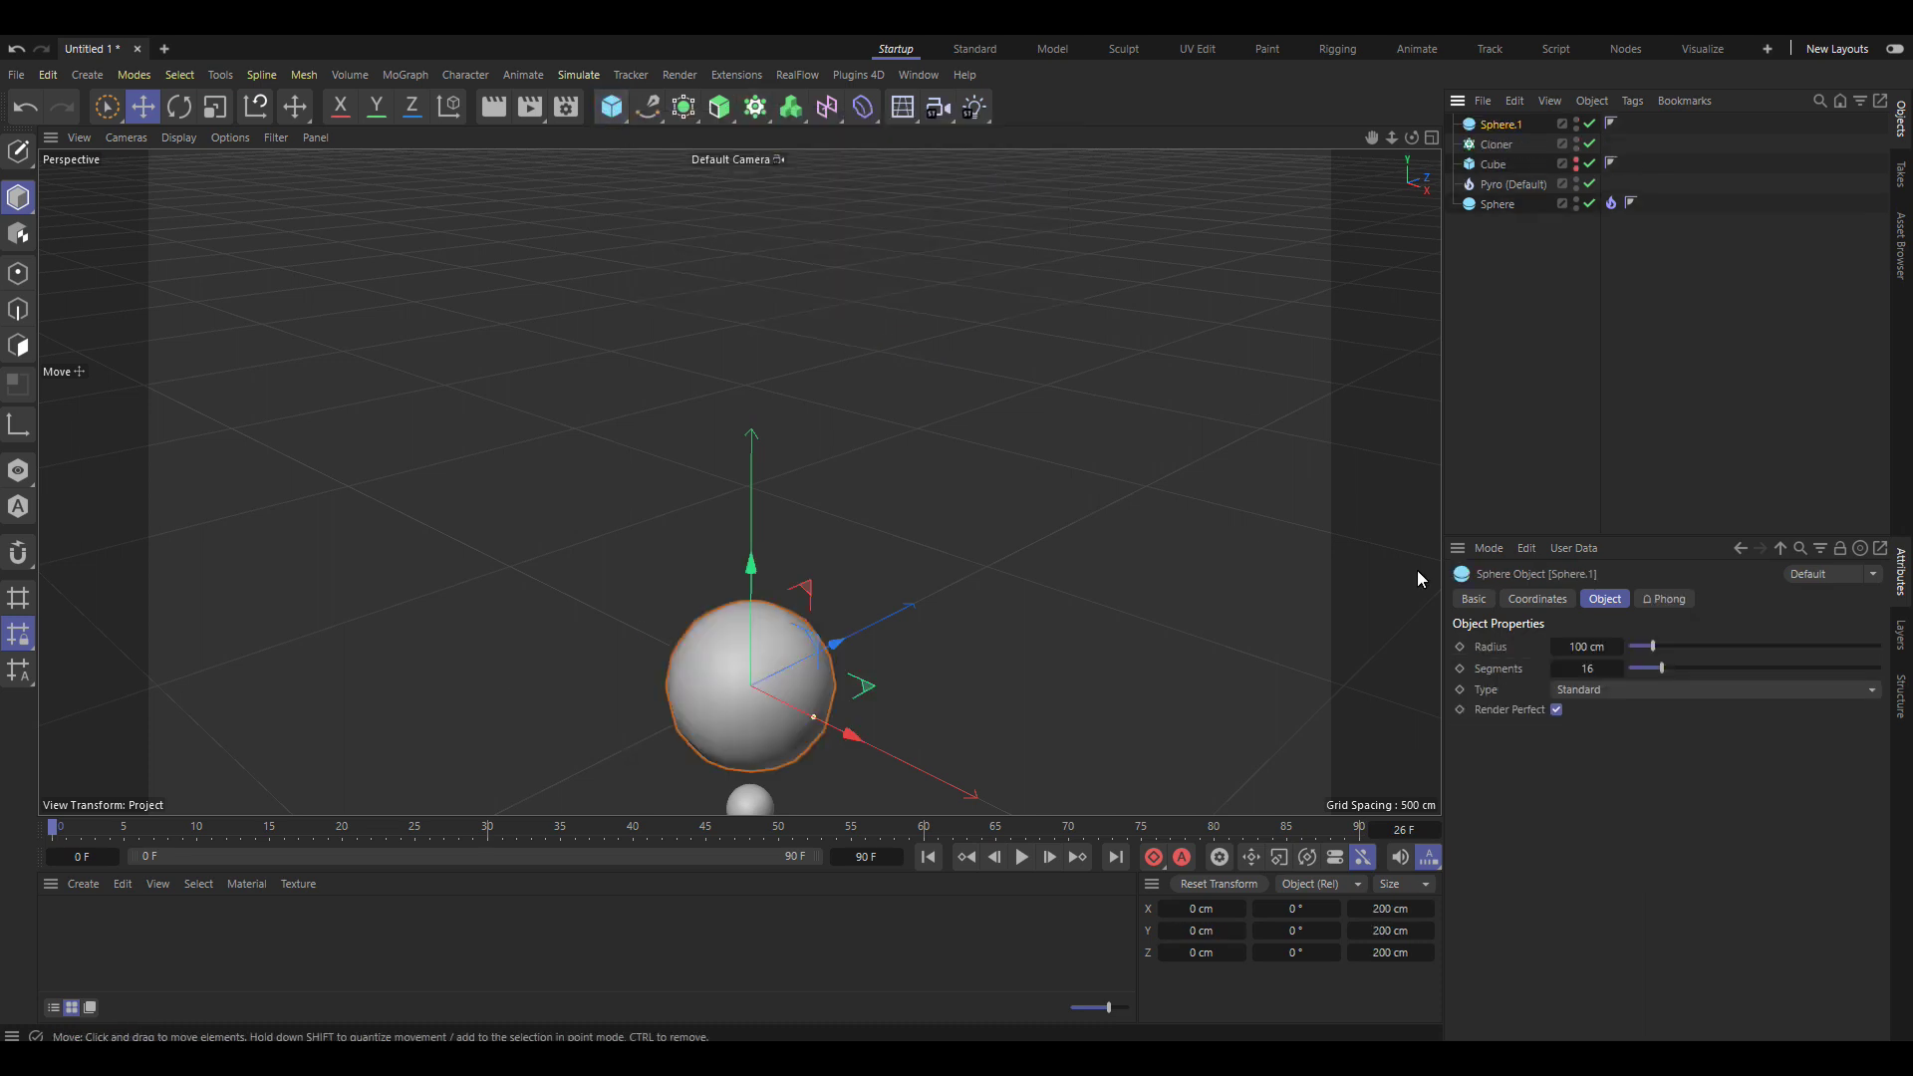
left_click(1584, 648)
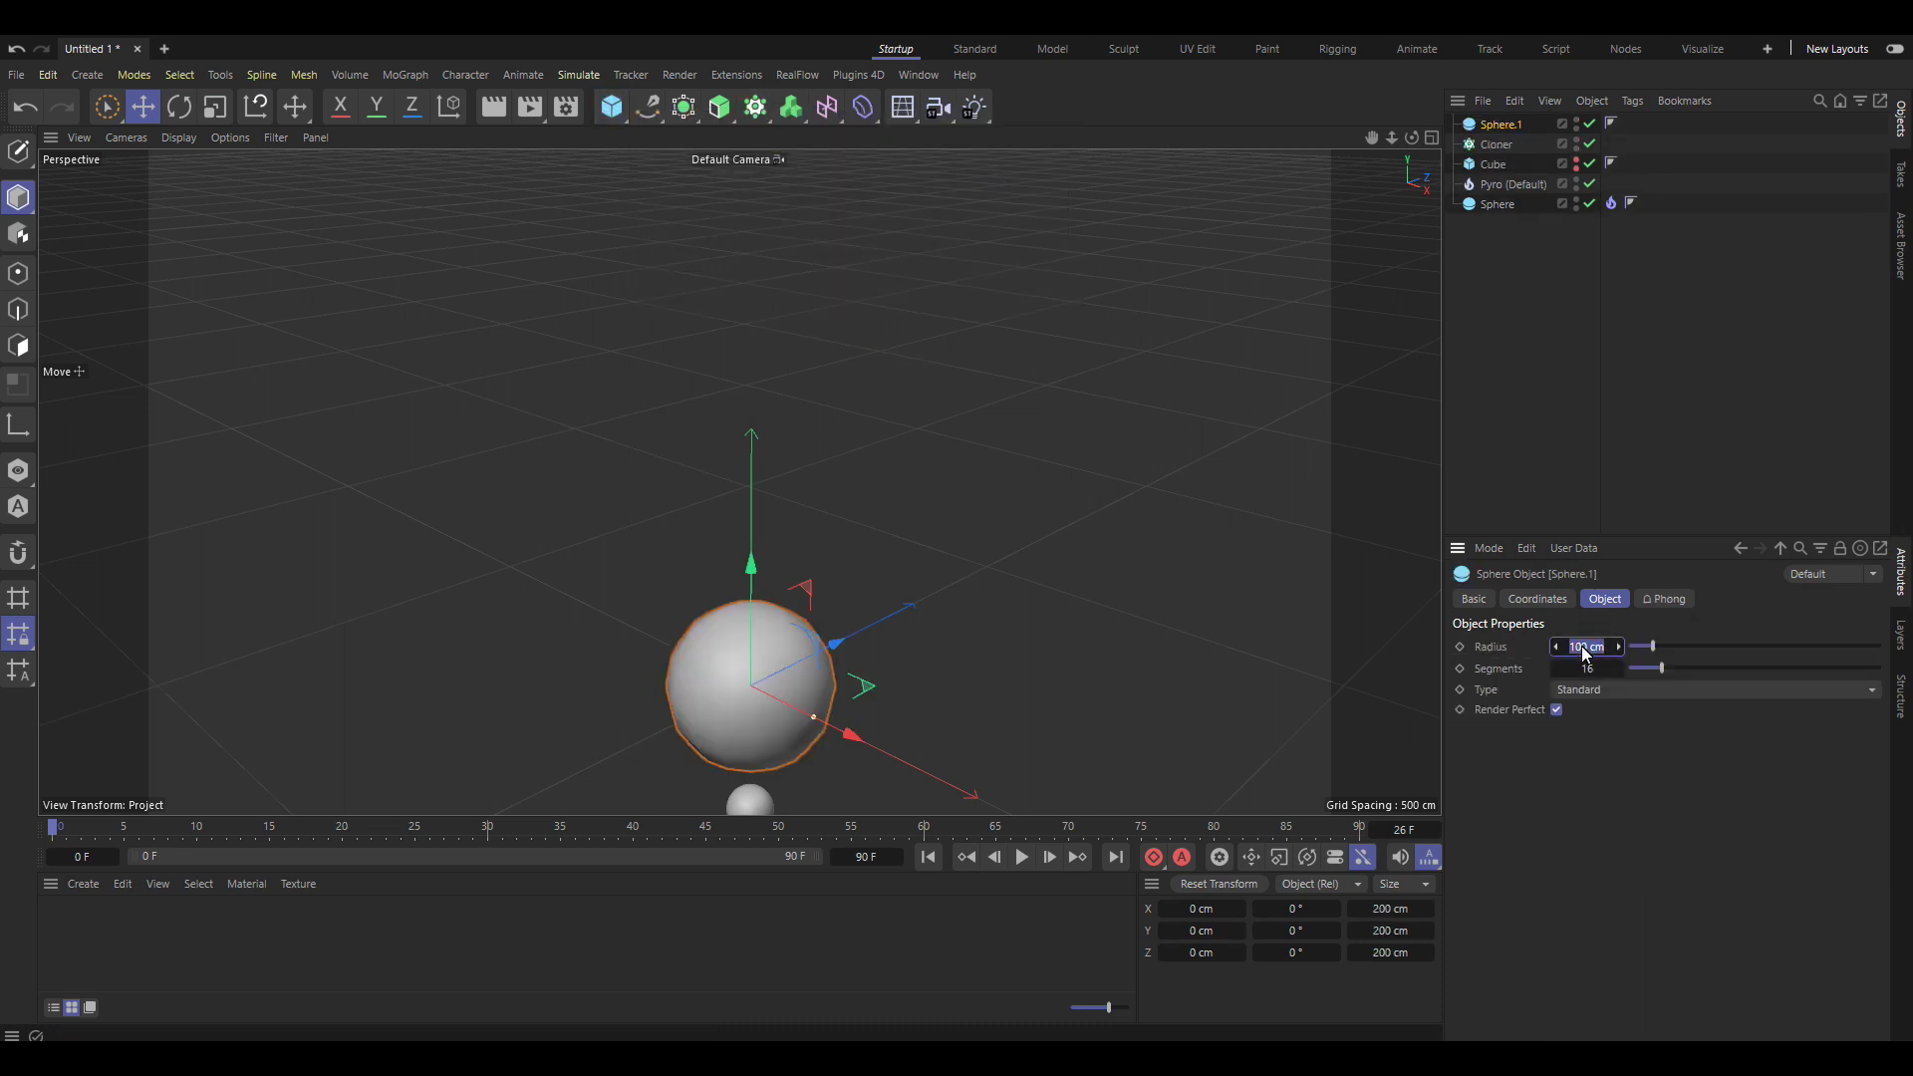
type("10")
key("Return")
left_click(1635, 690)
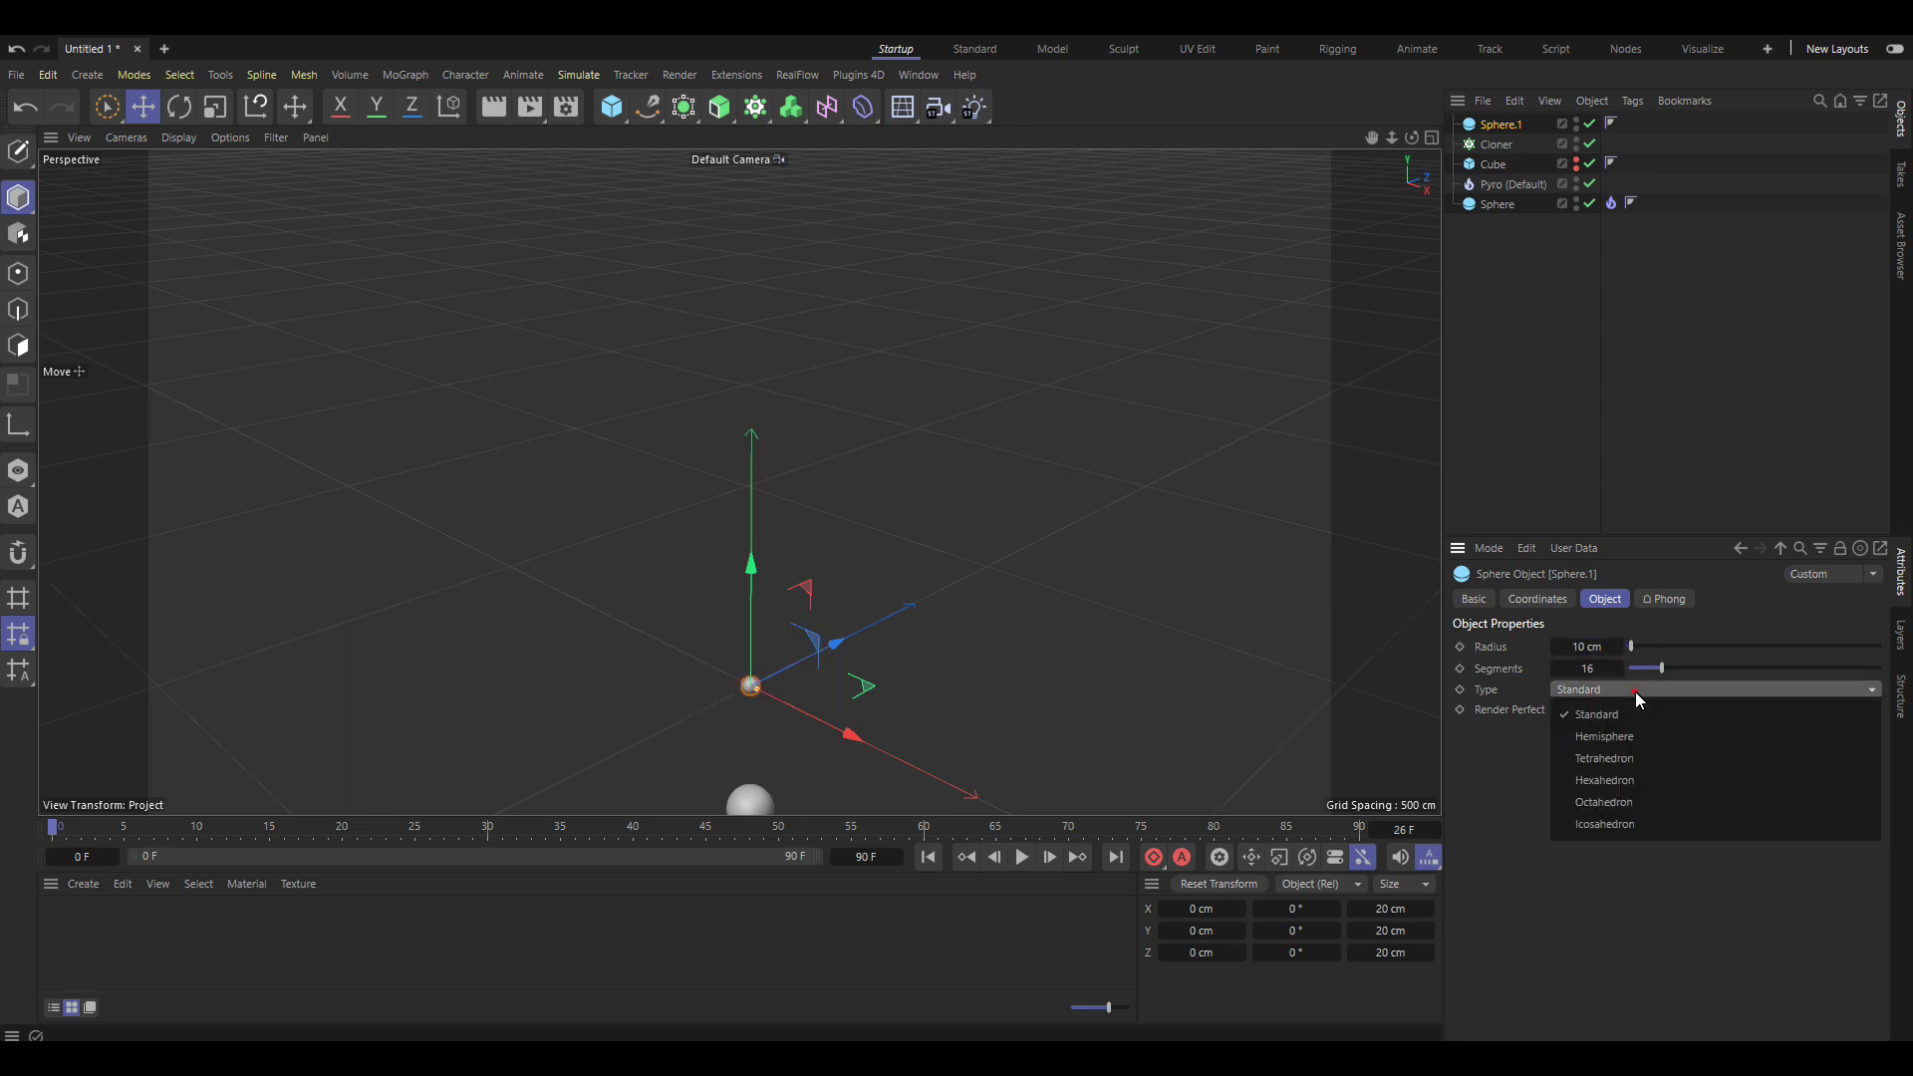
left_click(1631, 780)
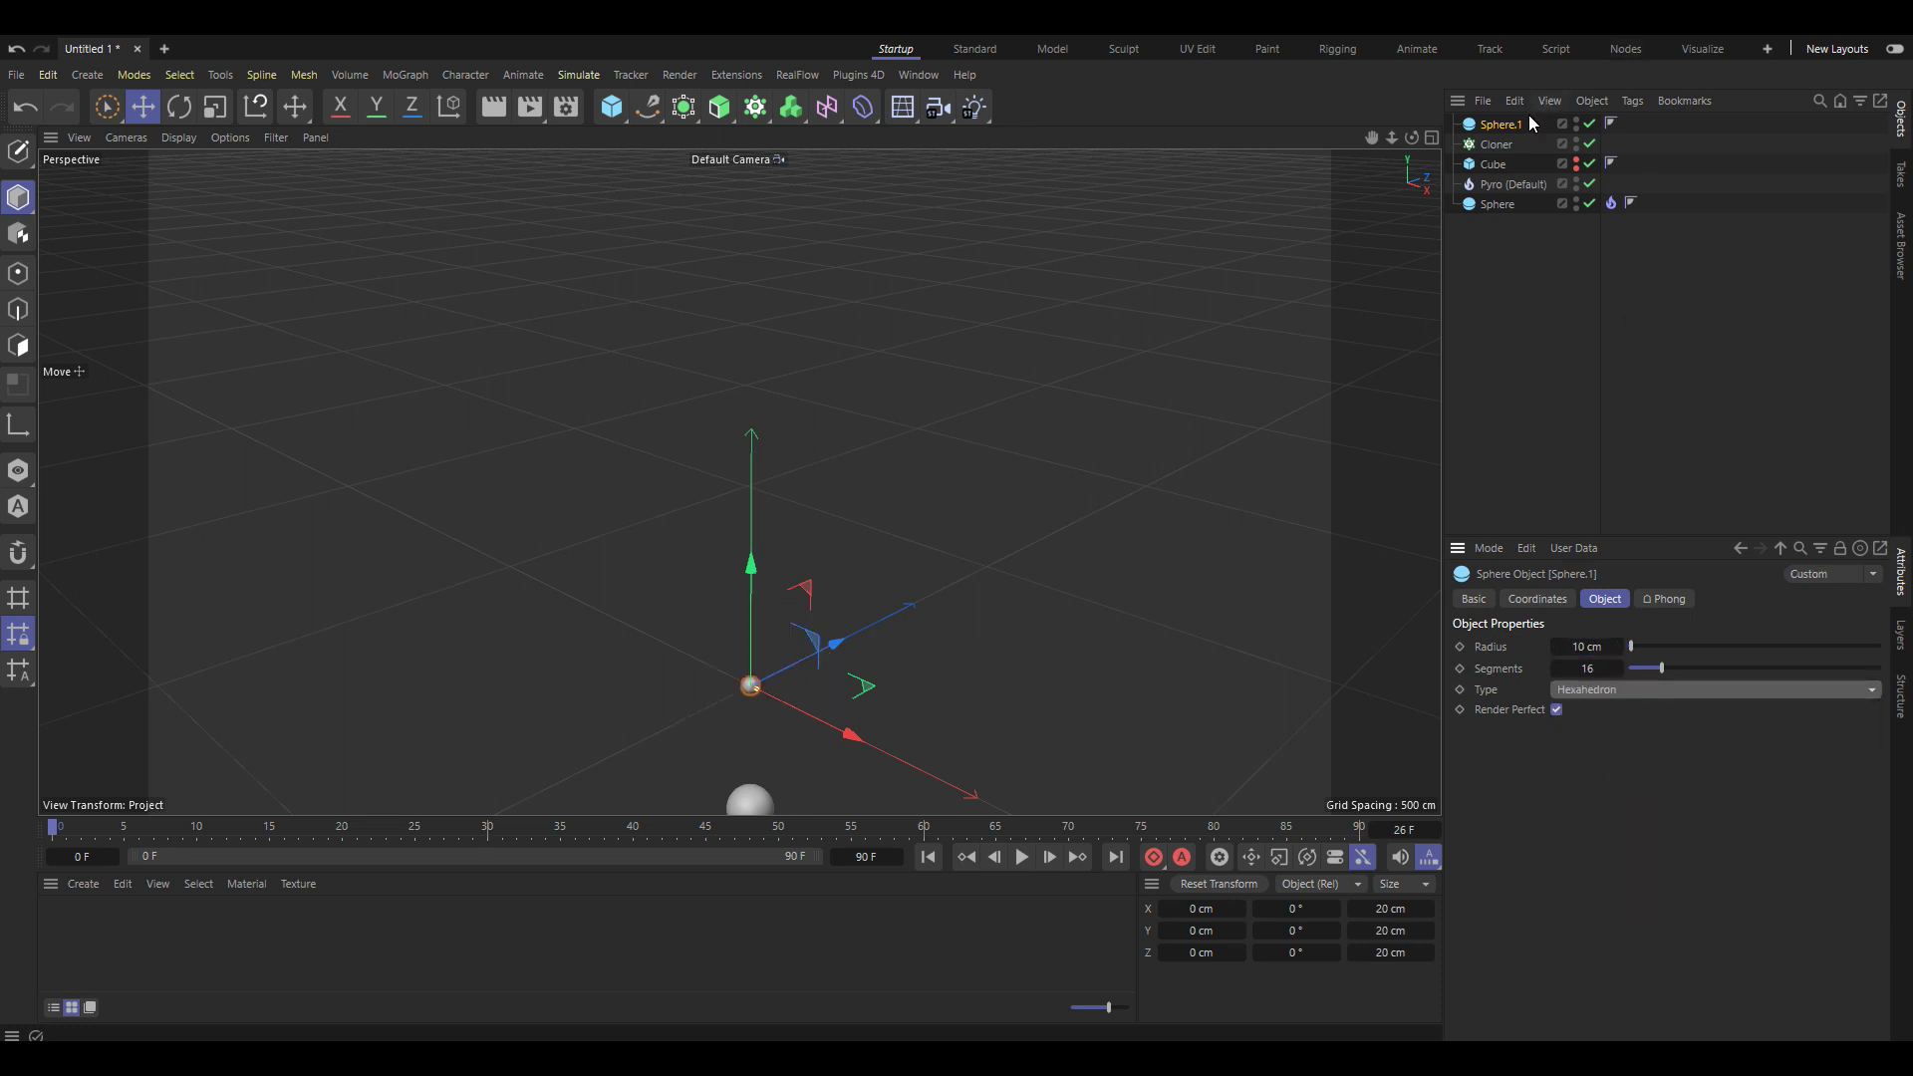
Make the small sphere a child of the Cloner and give it a Soft Body simulation tag
left_click_drag(1503, 130, 1512, 142)
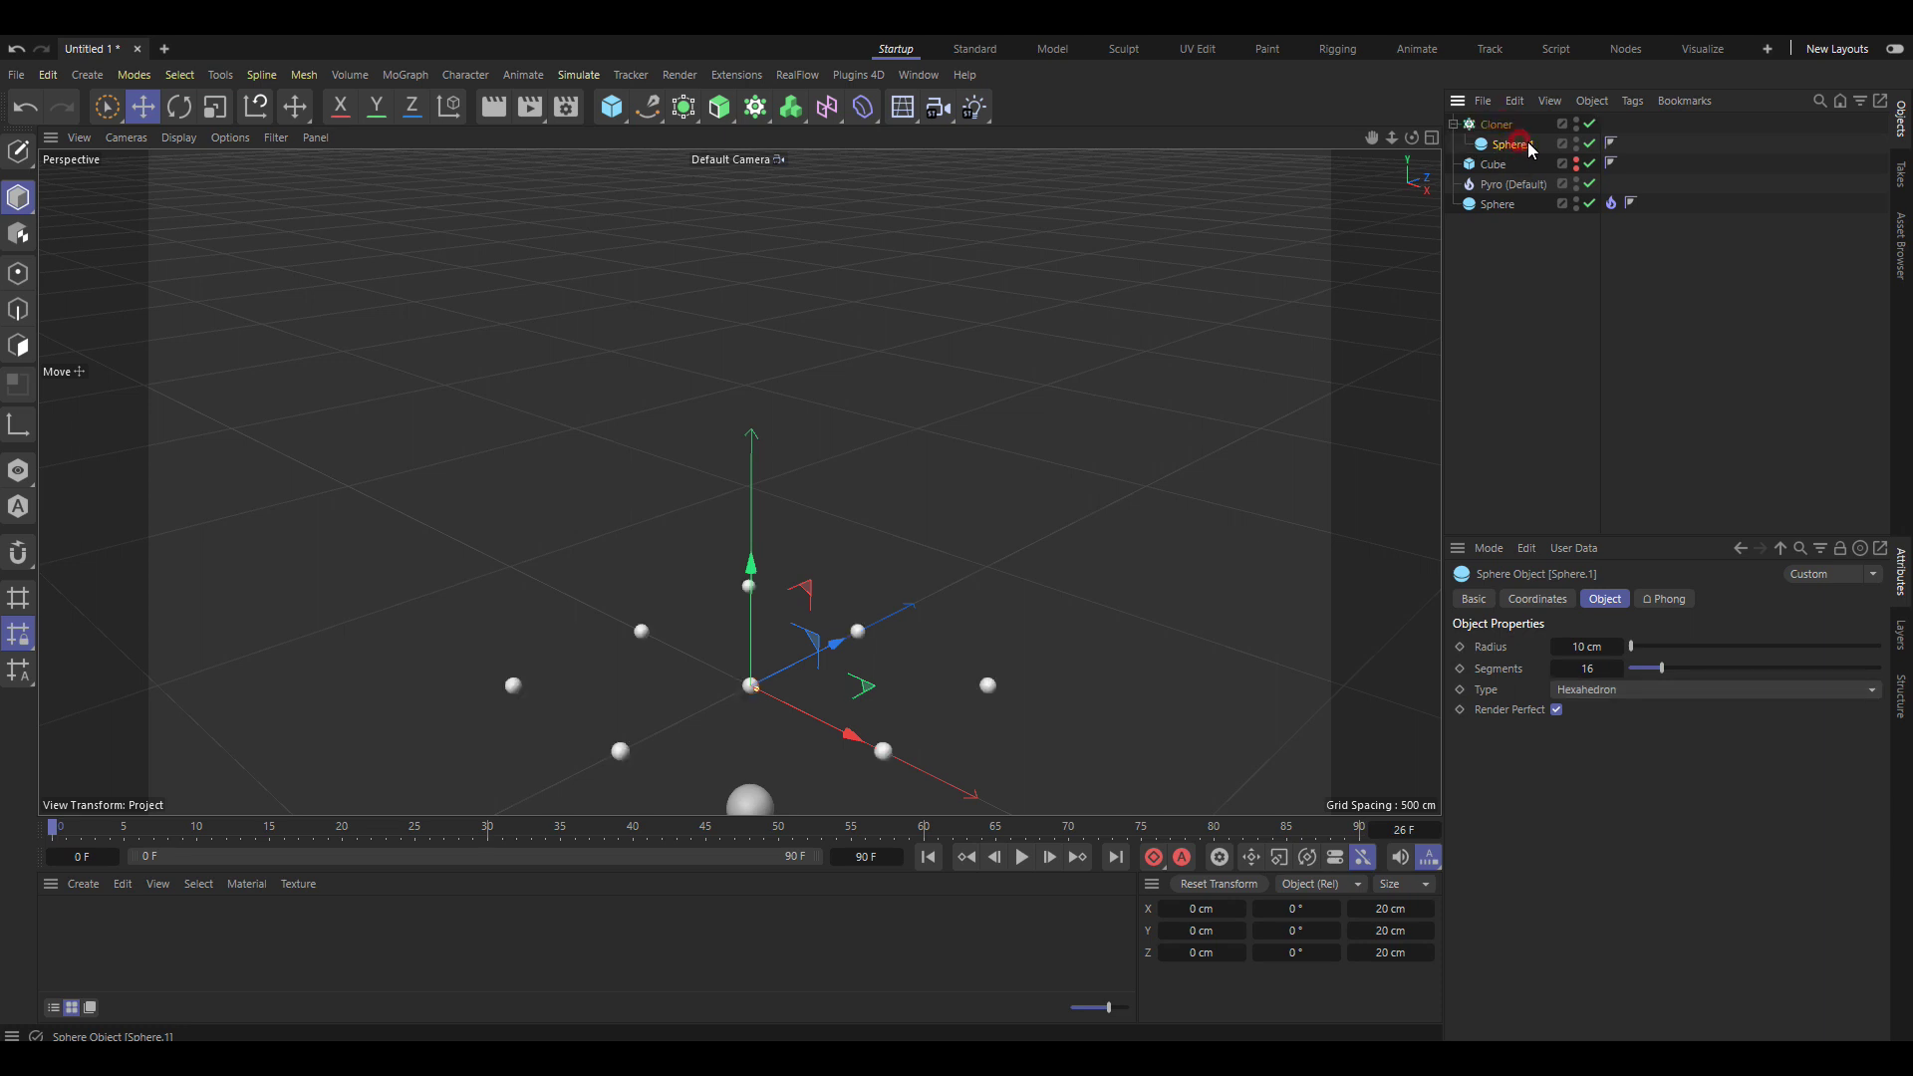
right_click(1509, 142)
mouse_move(1594, 337)
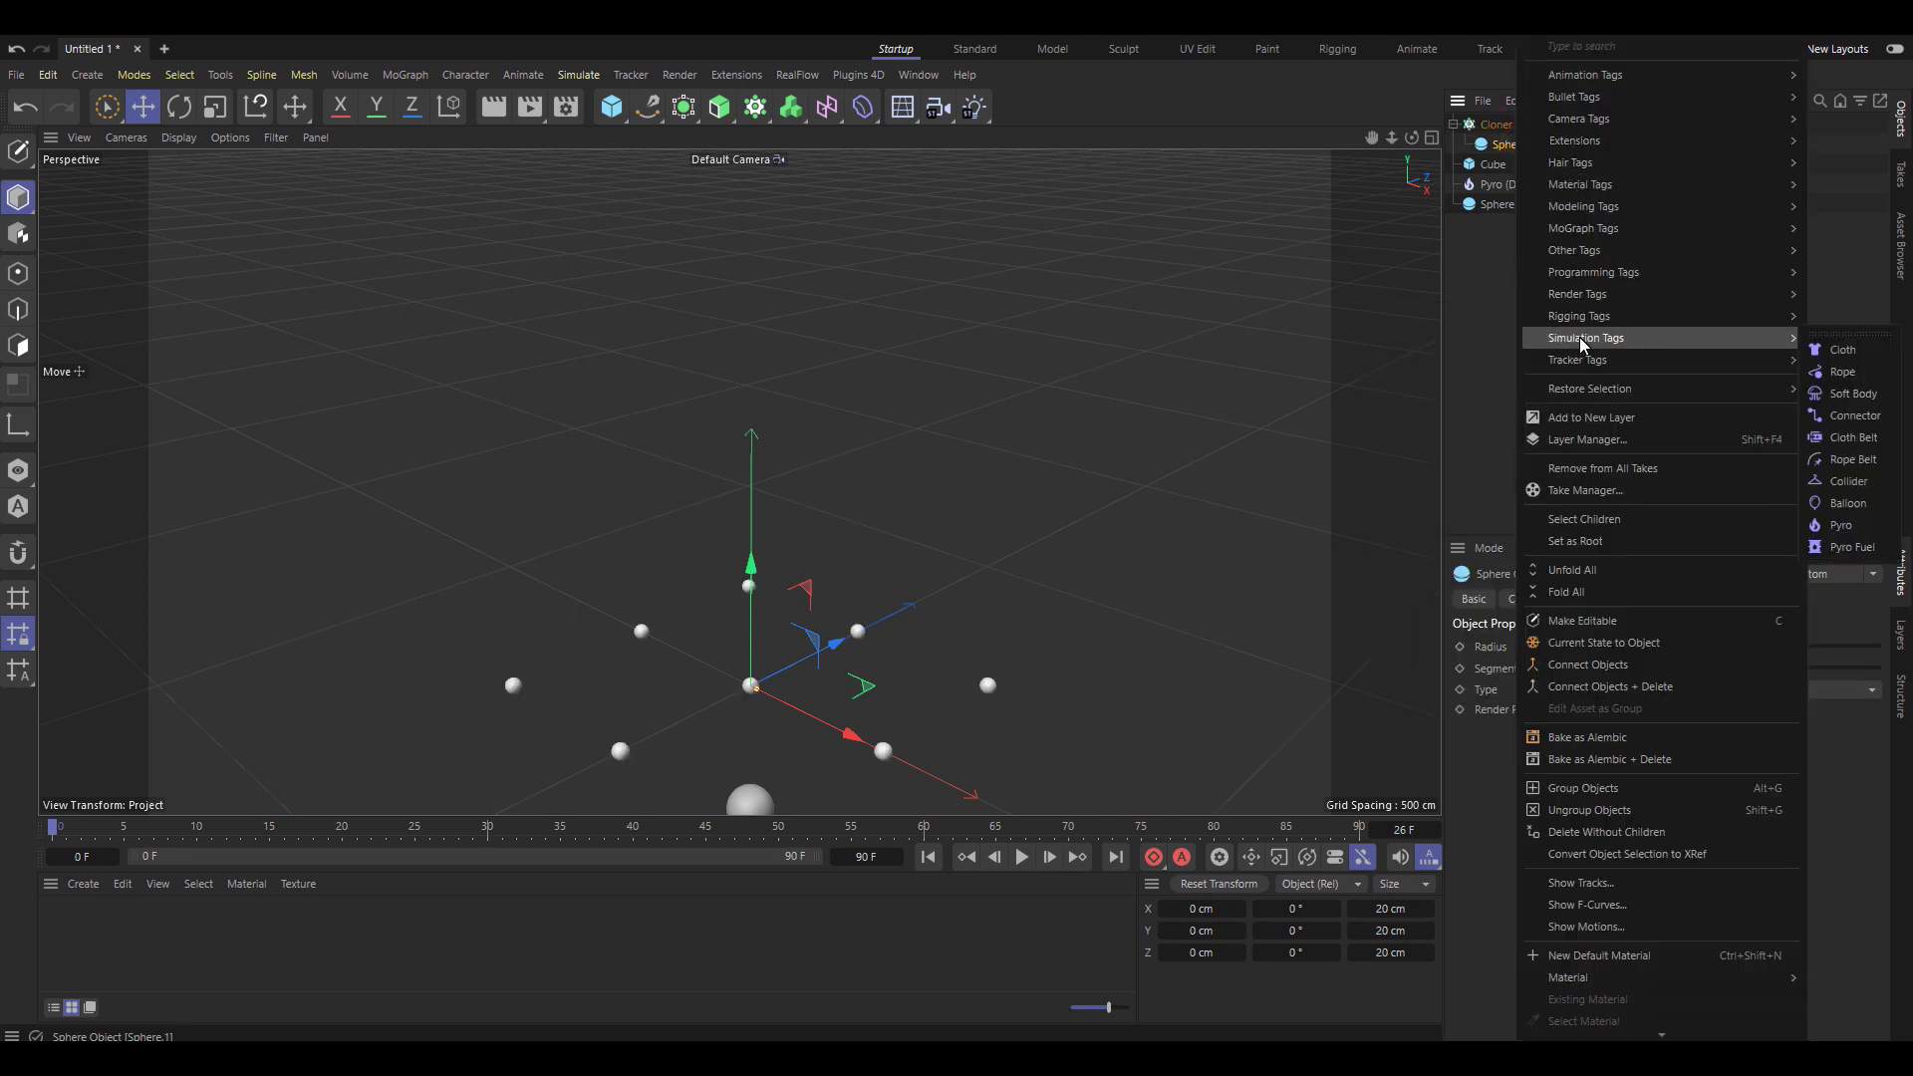
left_click(1851, 398)
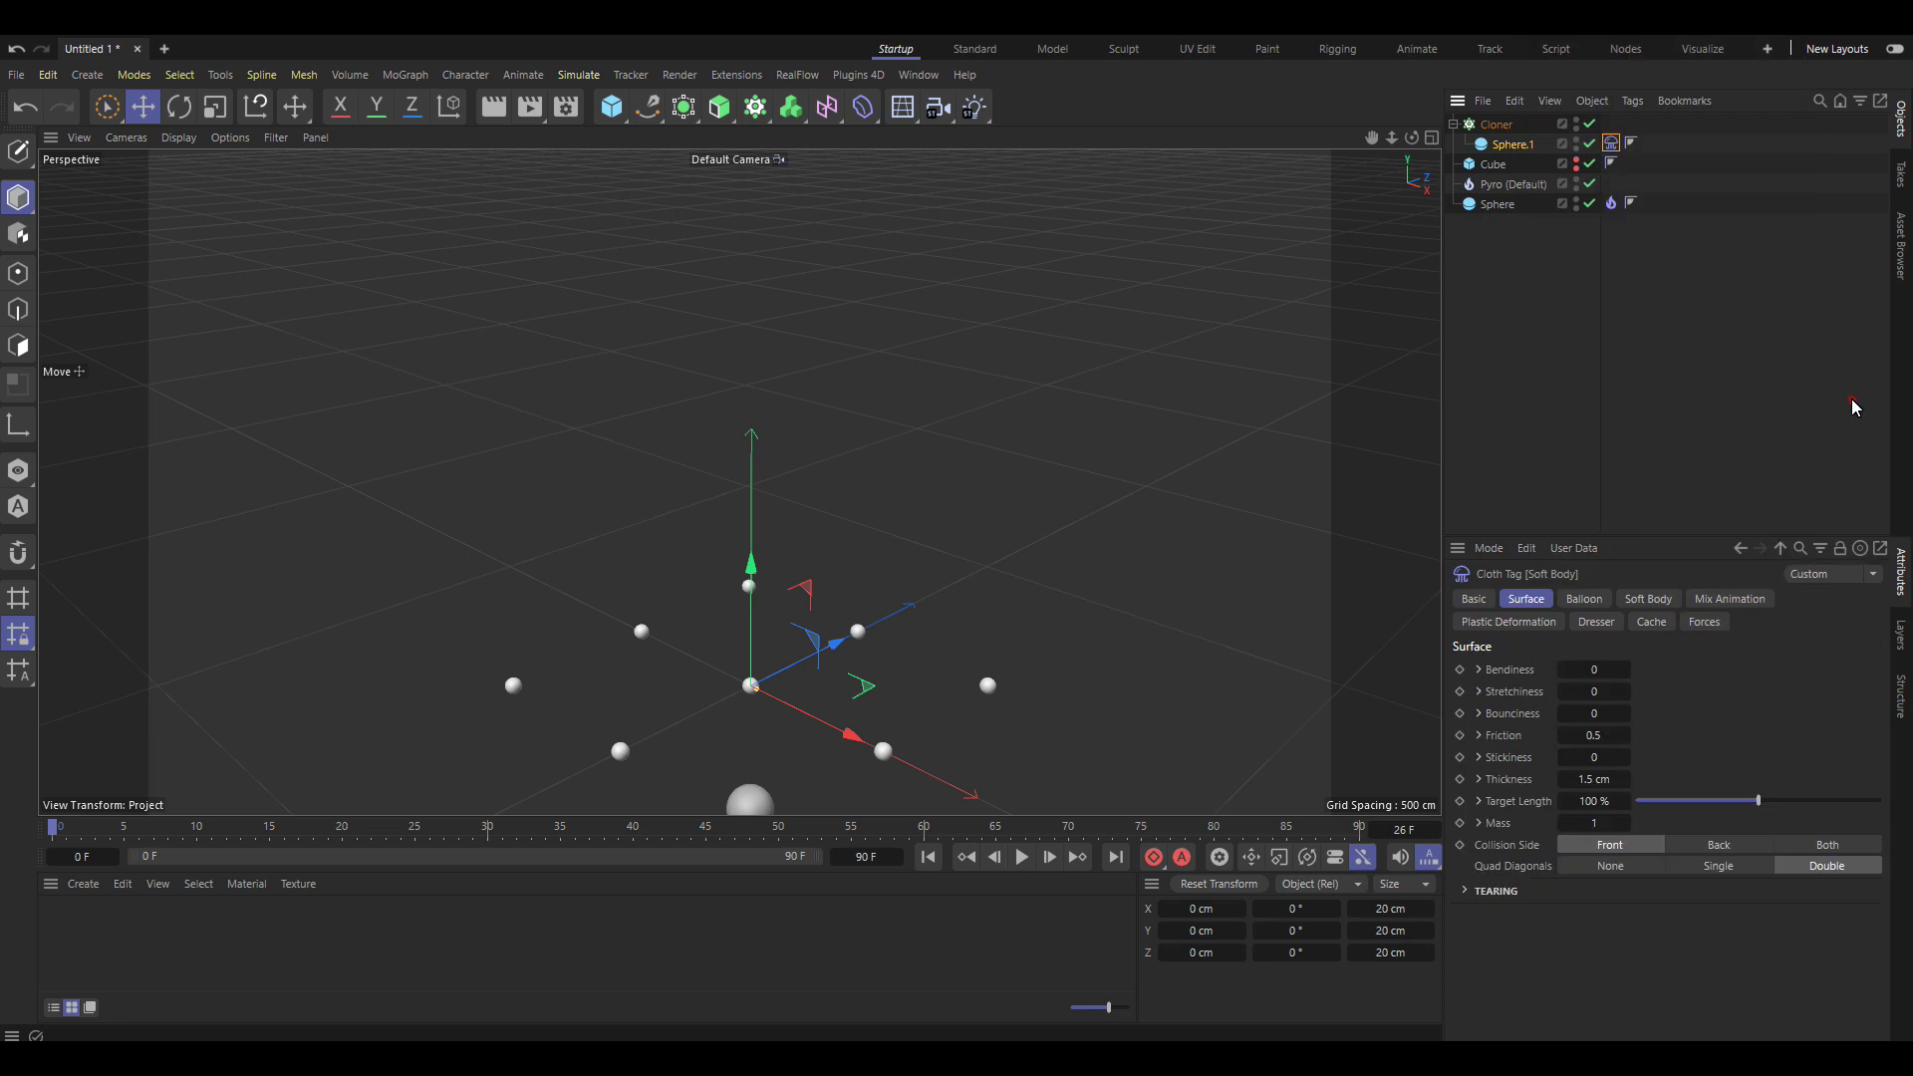
Set the Cloner to Object mode, using the Cube as its object with Volume distribution
left_click(1495, 124)
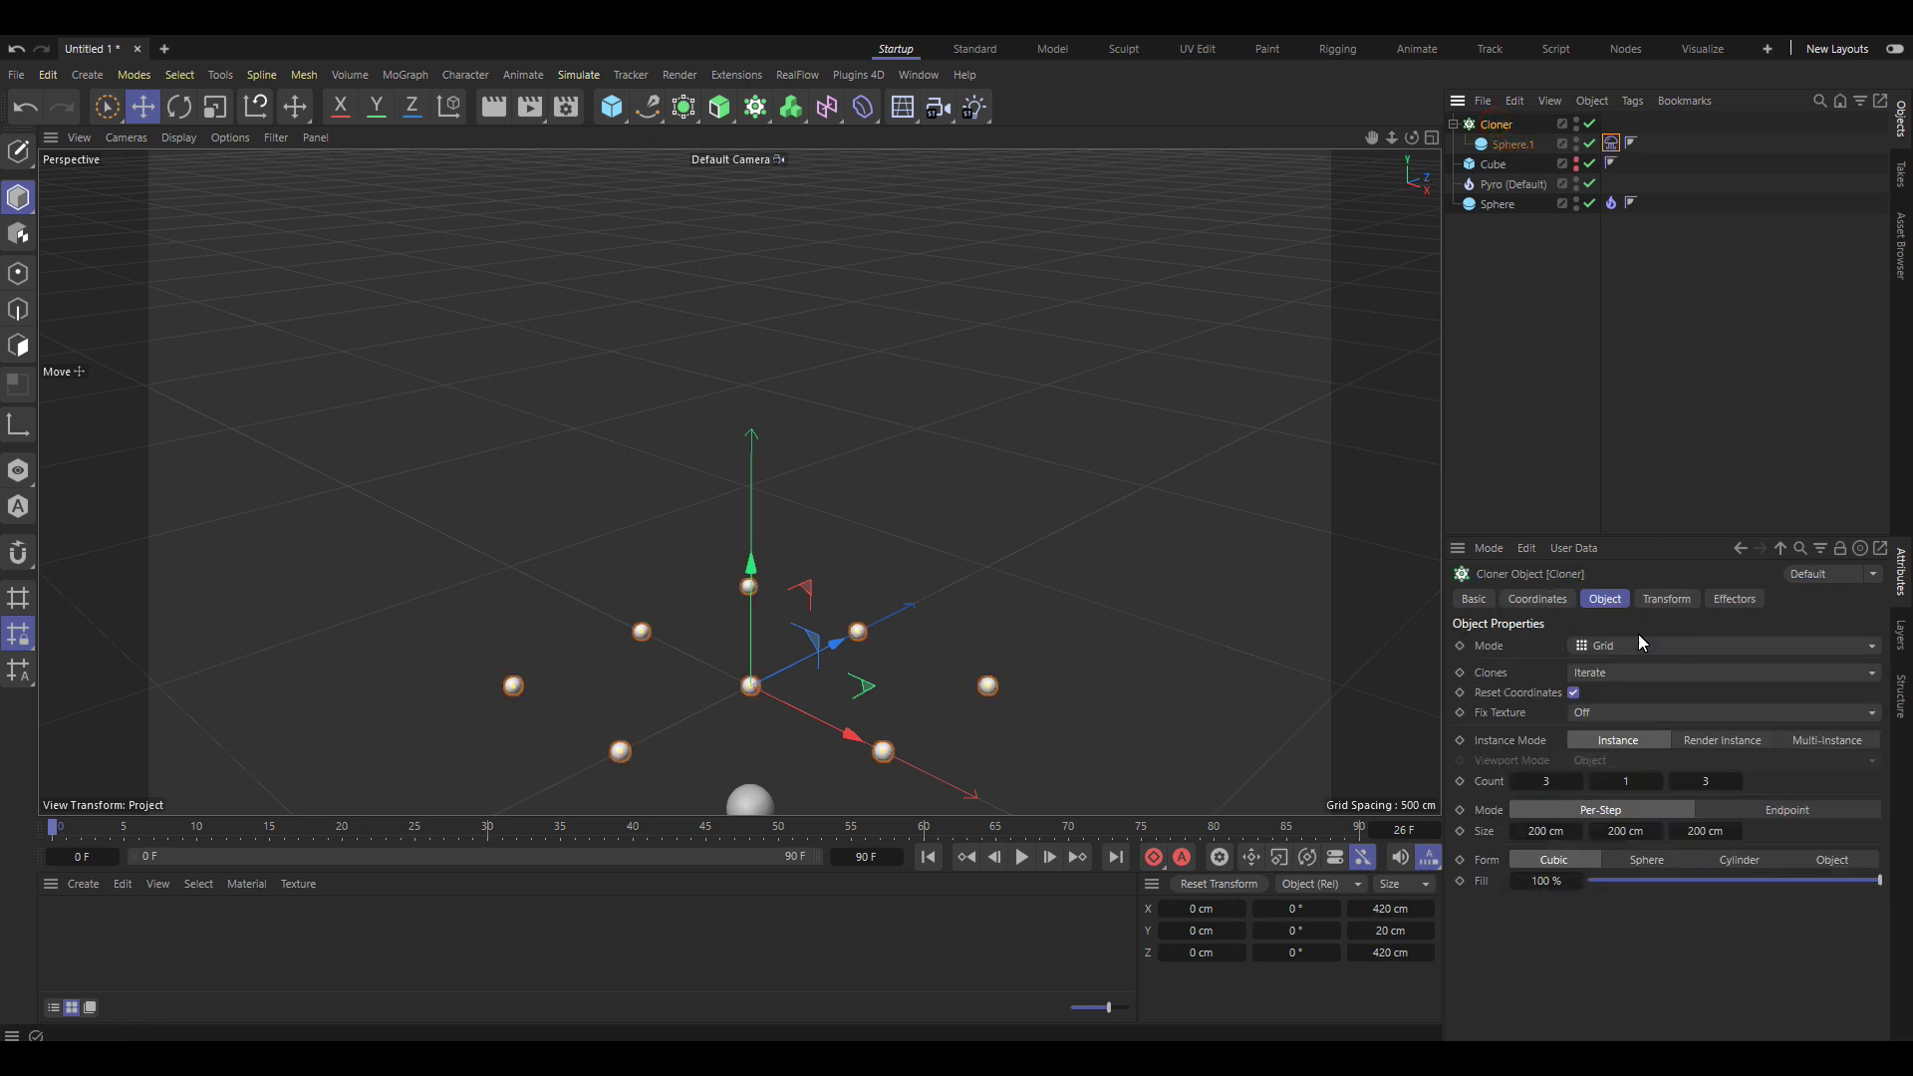
left_click(1621, 647)
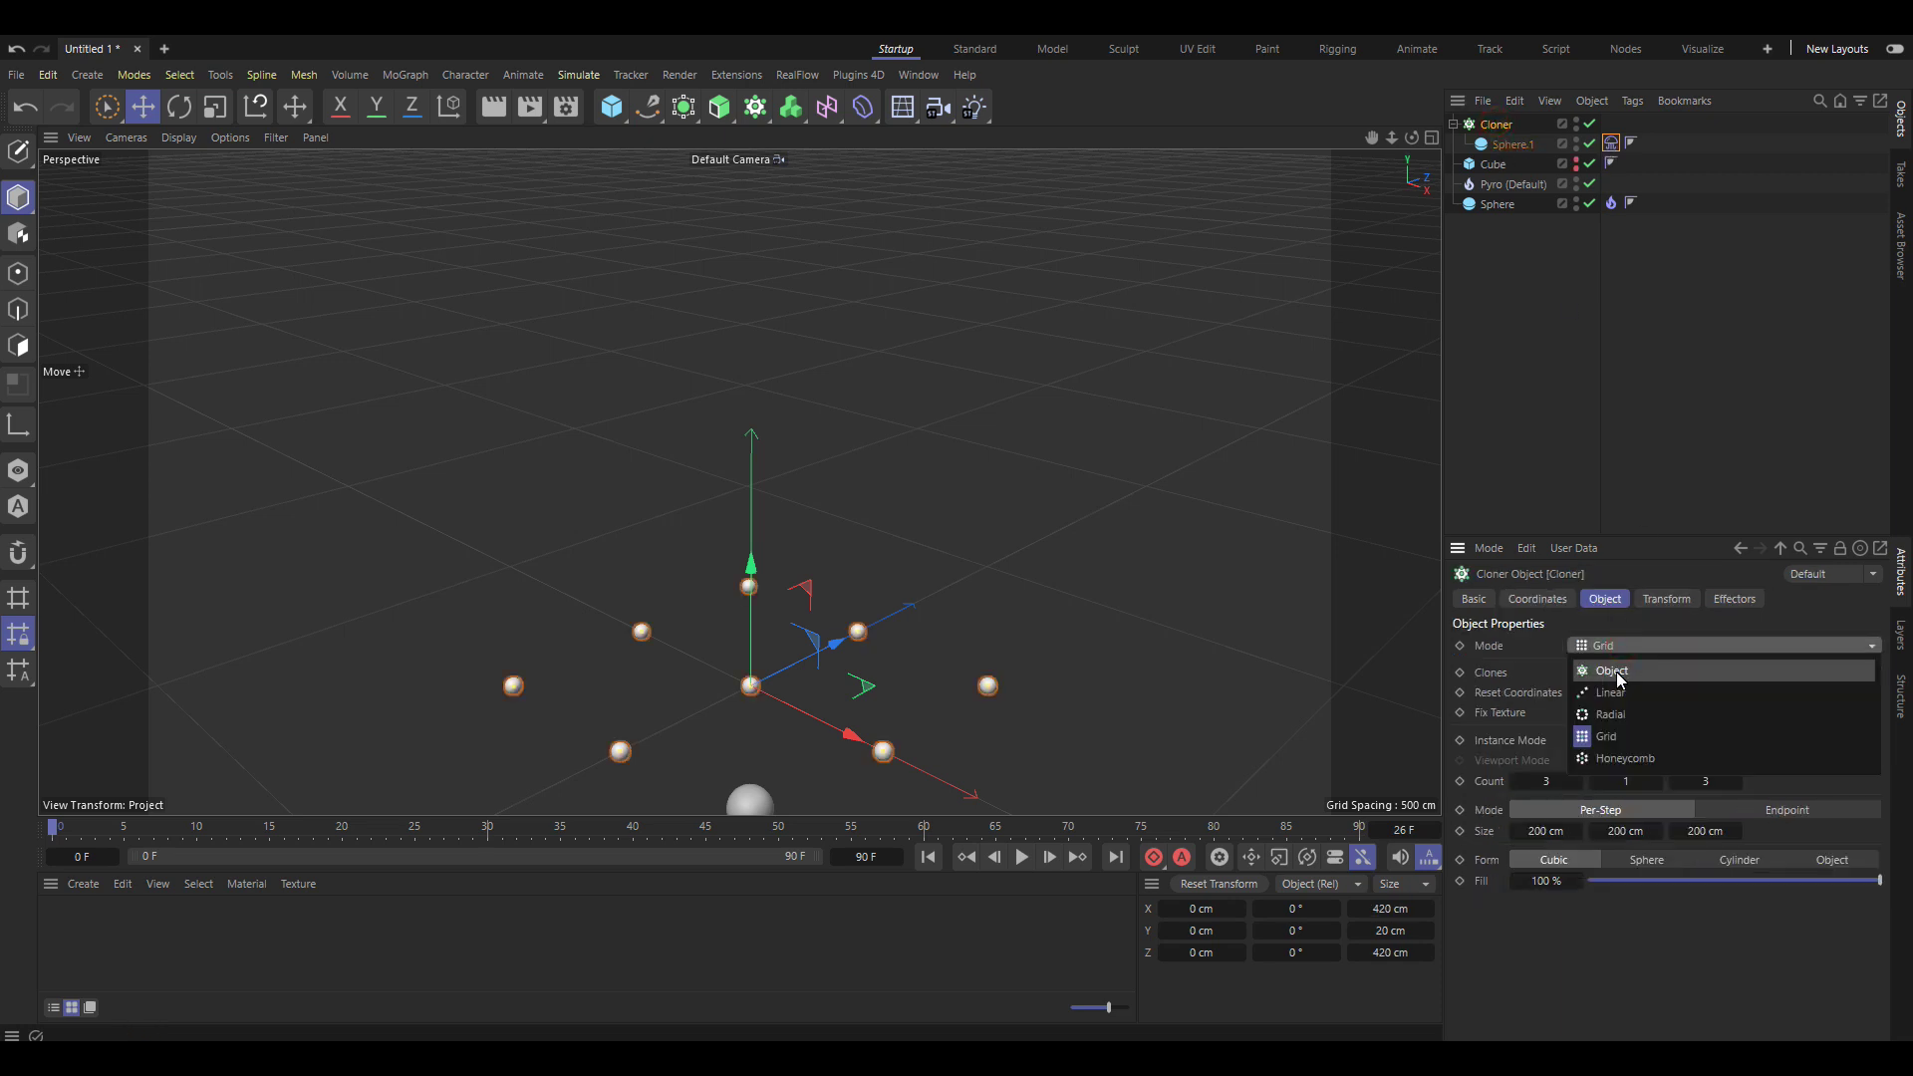
left_click(1616, 671)
mouse_move(1491, 167)
left_mouse_down()
mouse_move(1642, 651)
mouse_move(1632, 779)
left_mouse_up()
left_click(1638, 849)
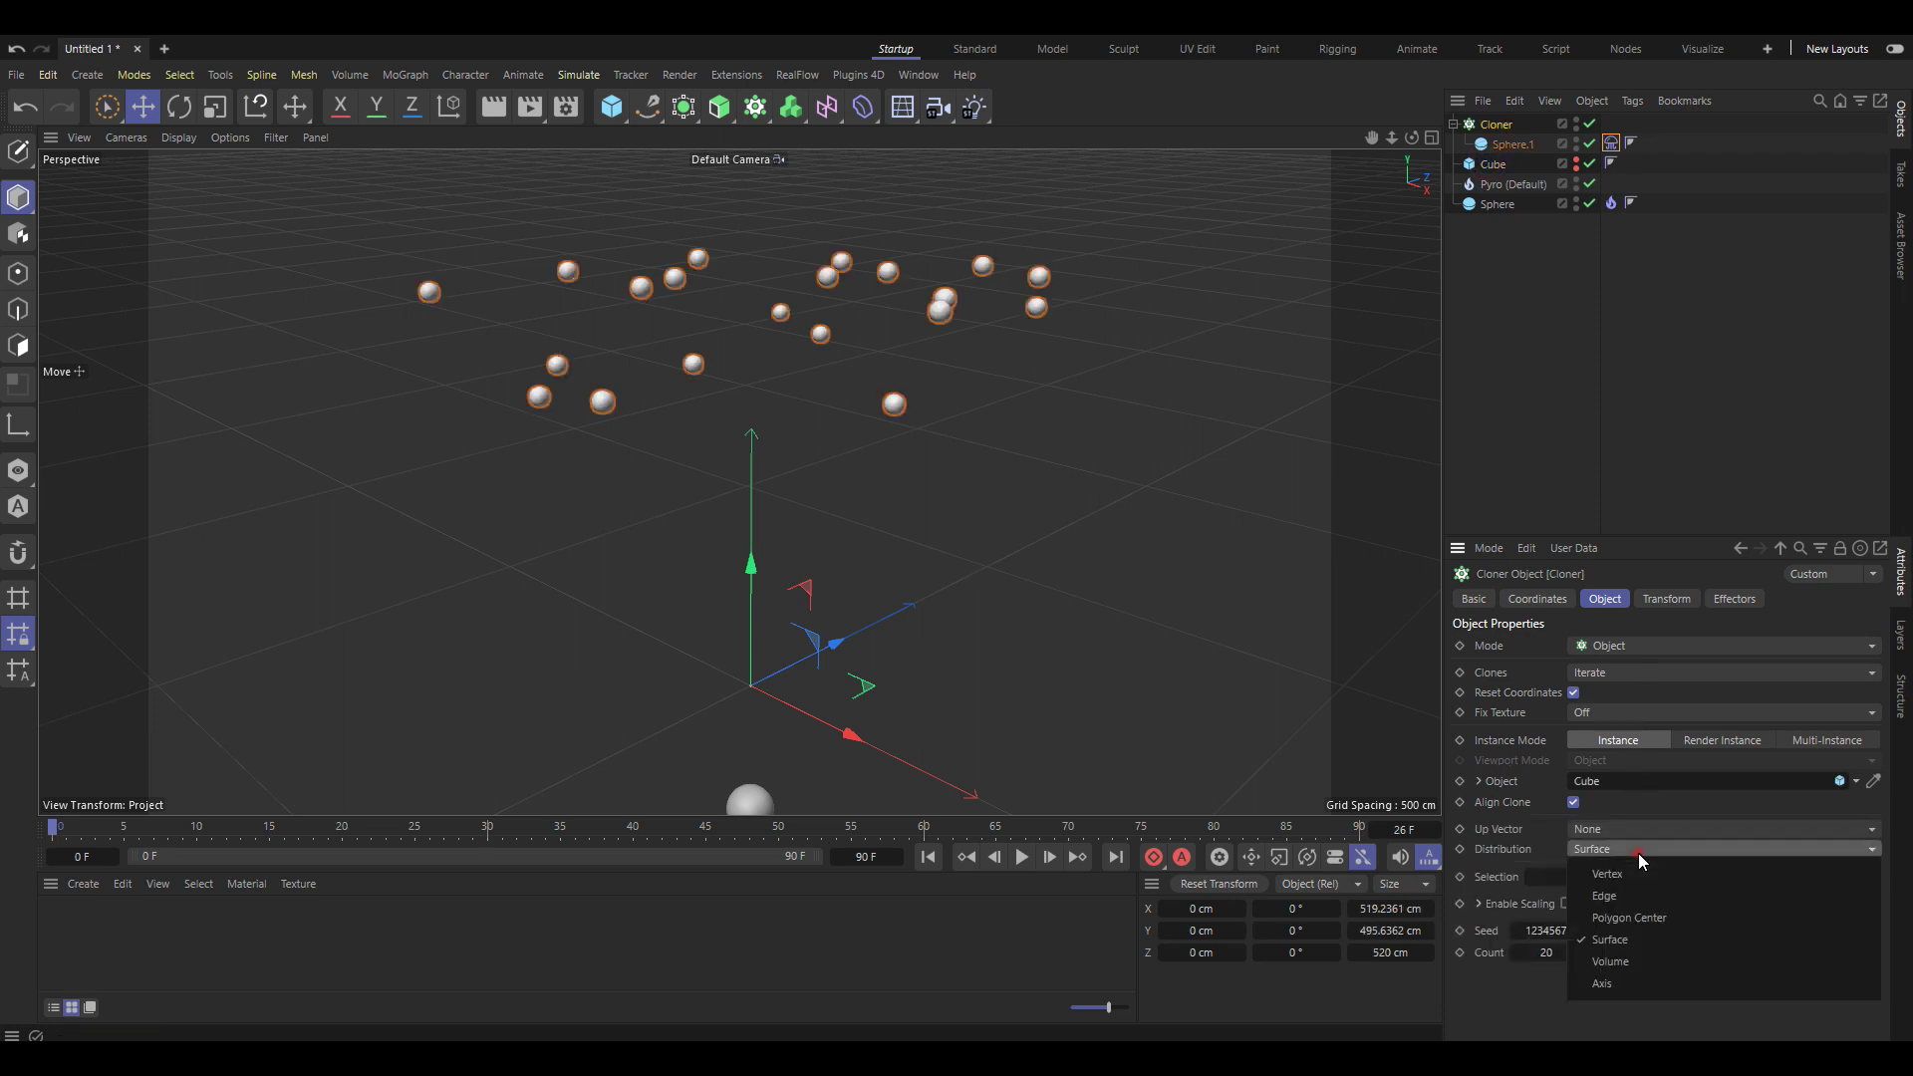
left_click(1622, 959)
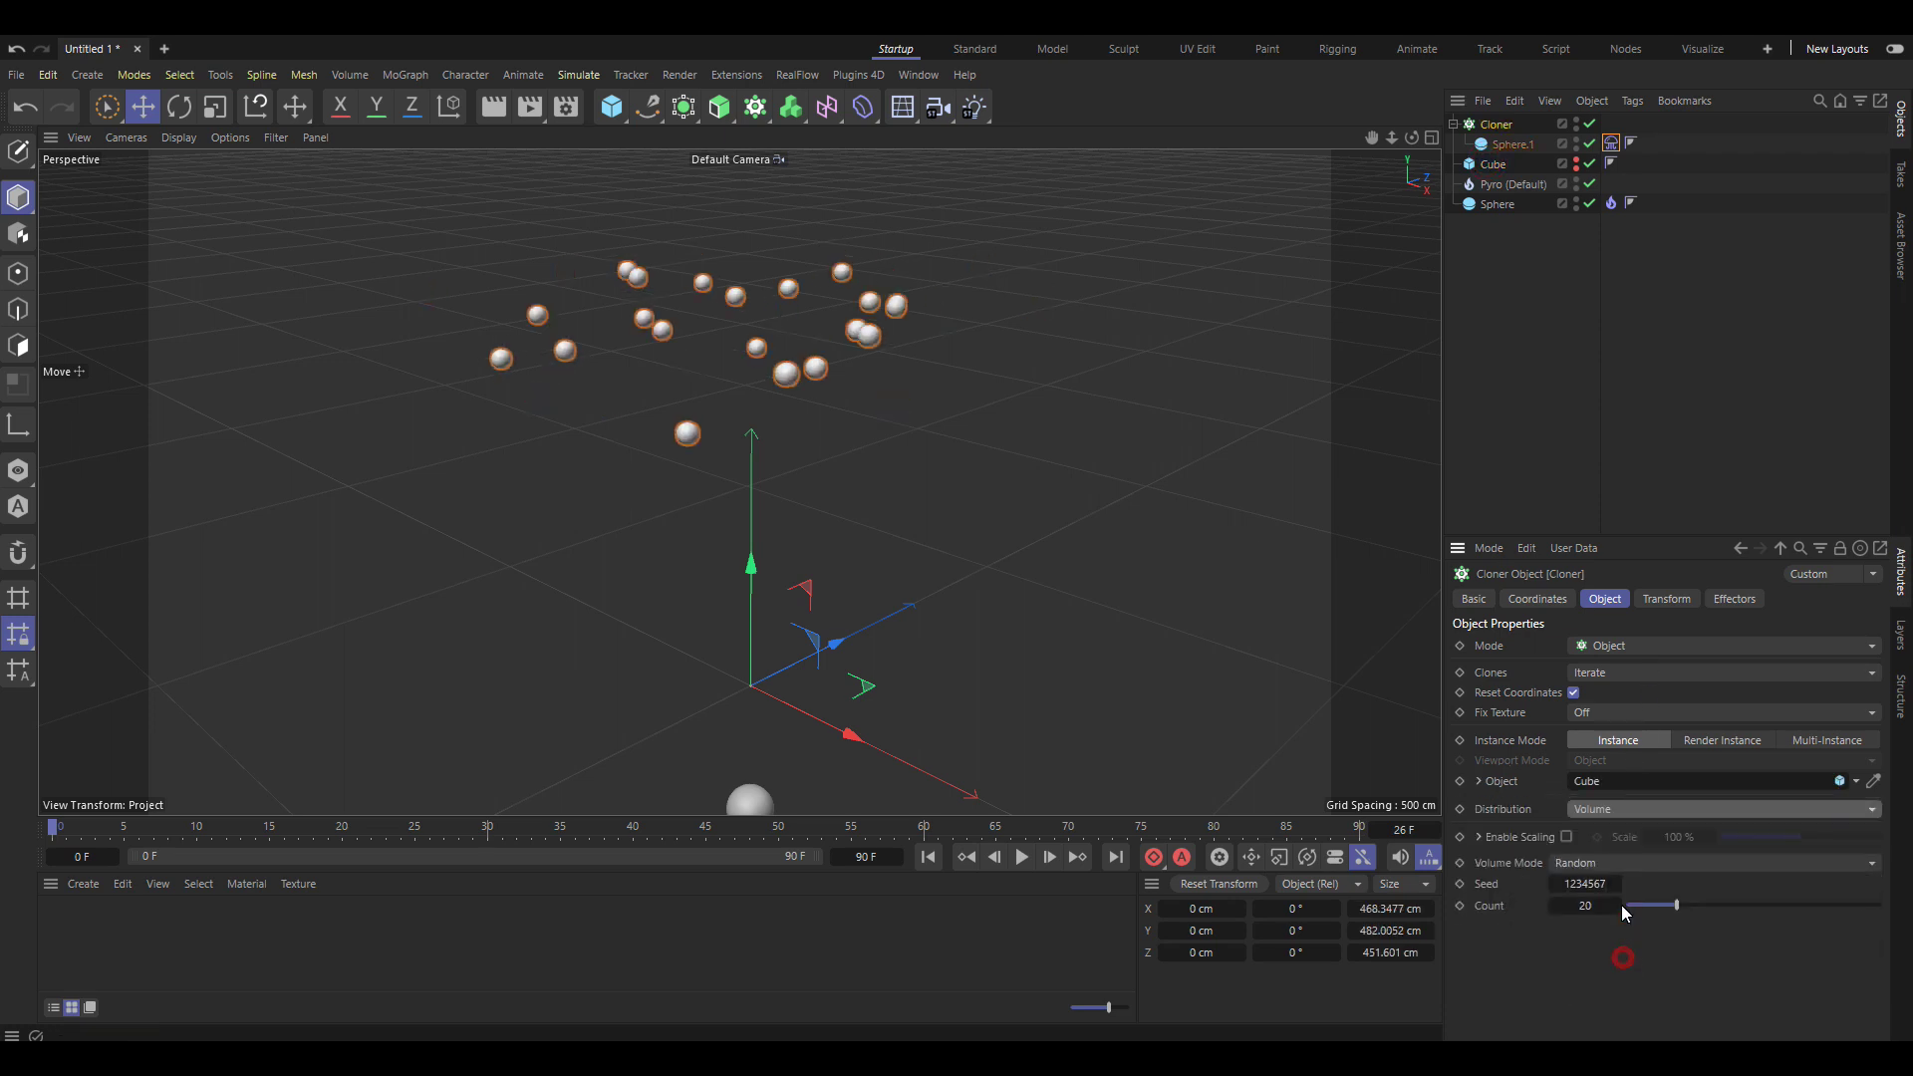
Make the Cloner editable, preview the simulation briefly, and return to the first frame
right_click(1492, 123)
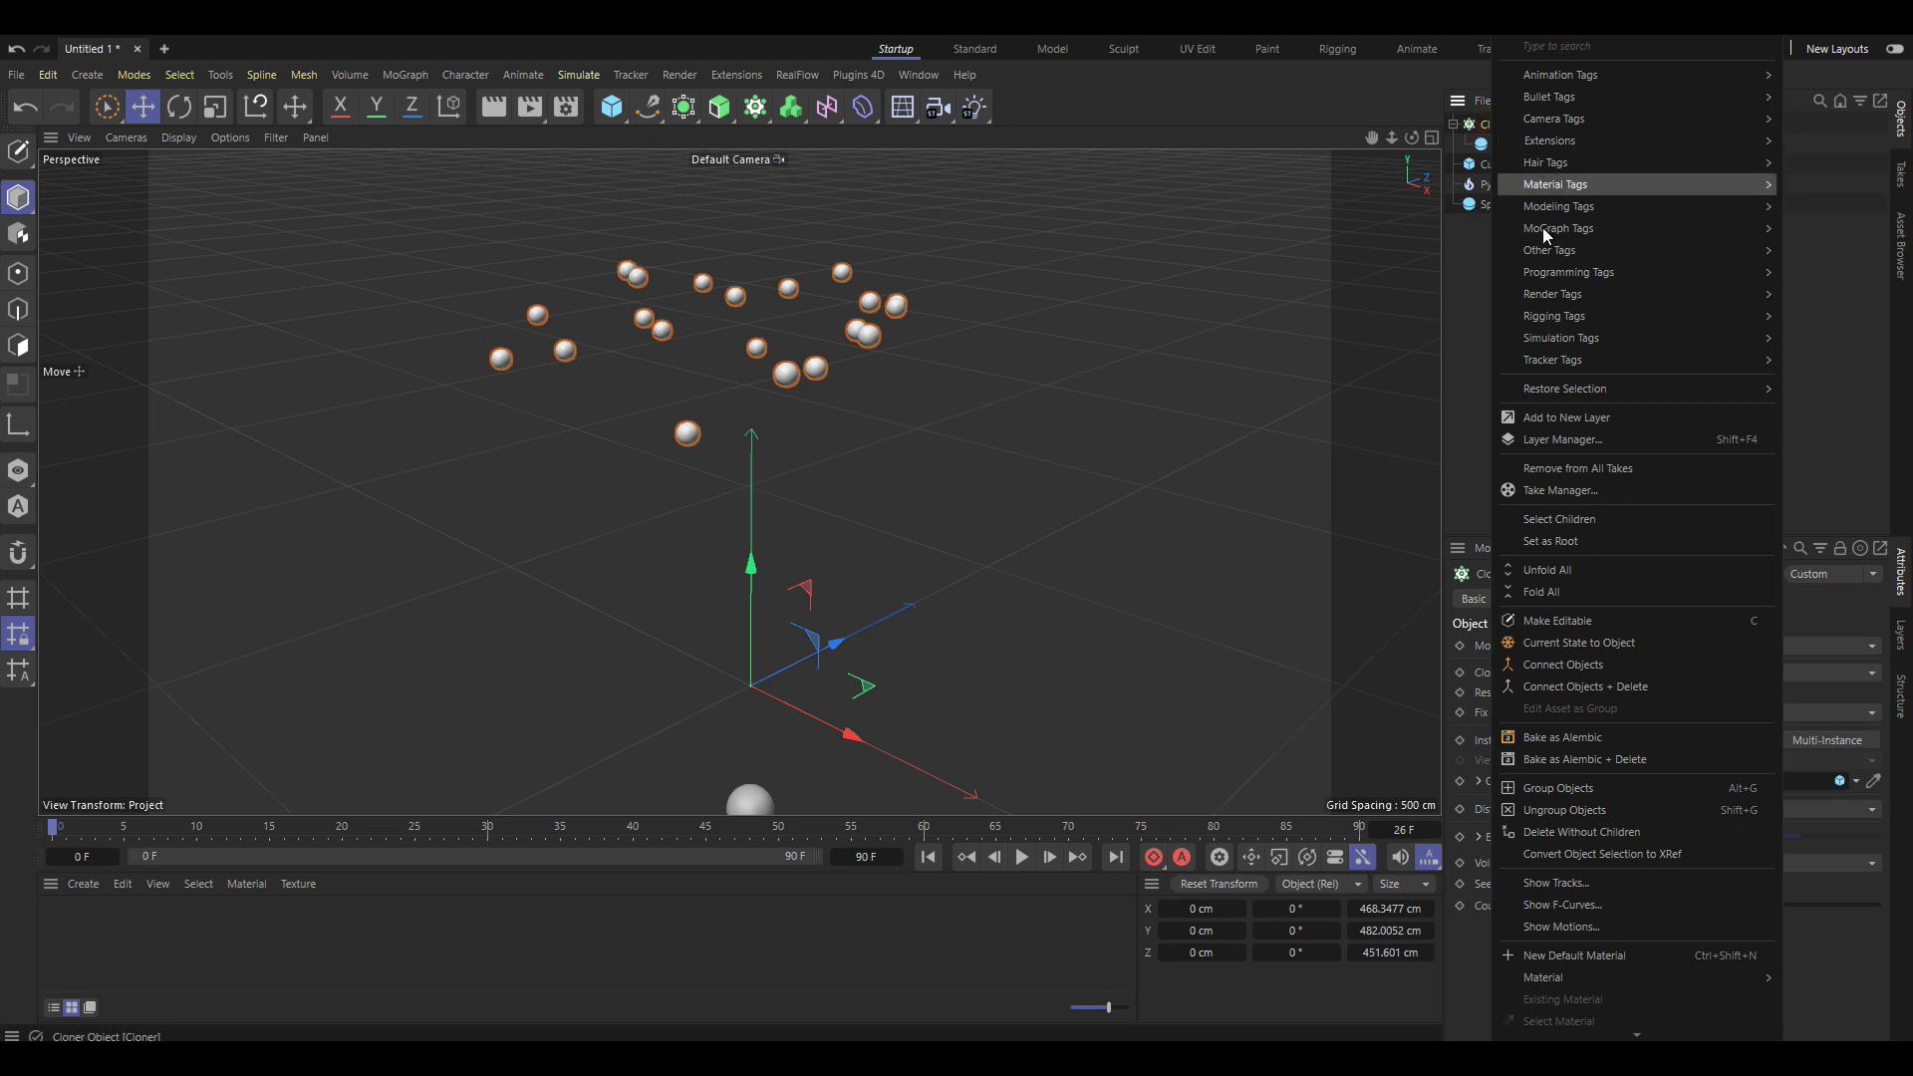
left_click(1602, 622)
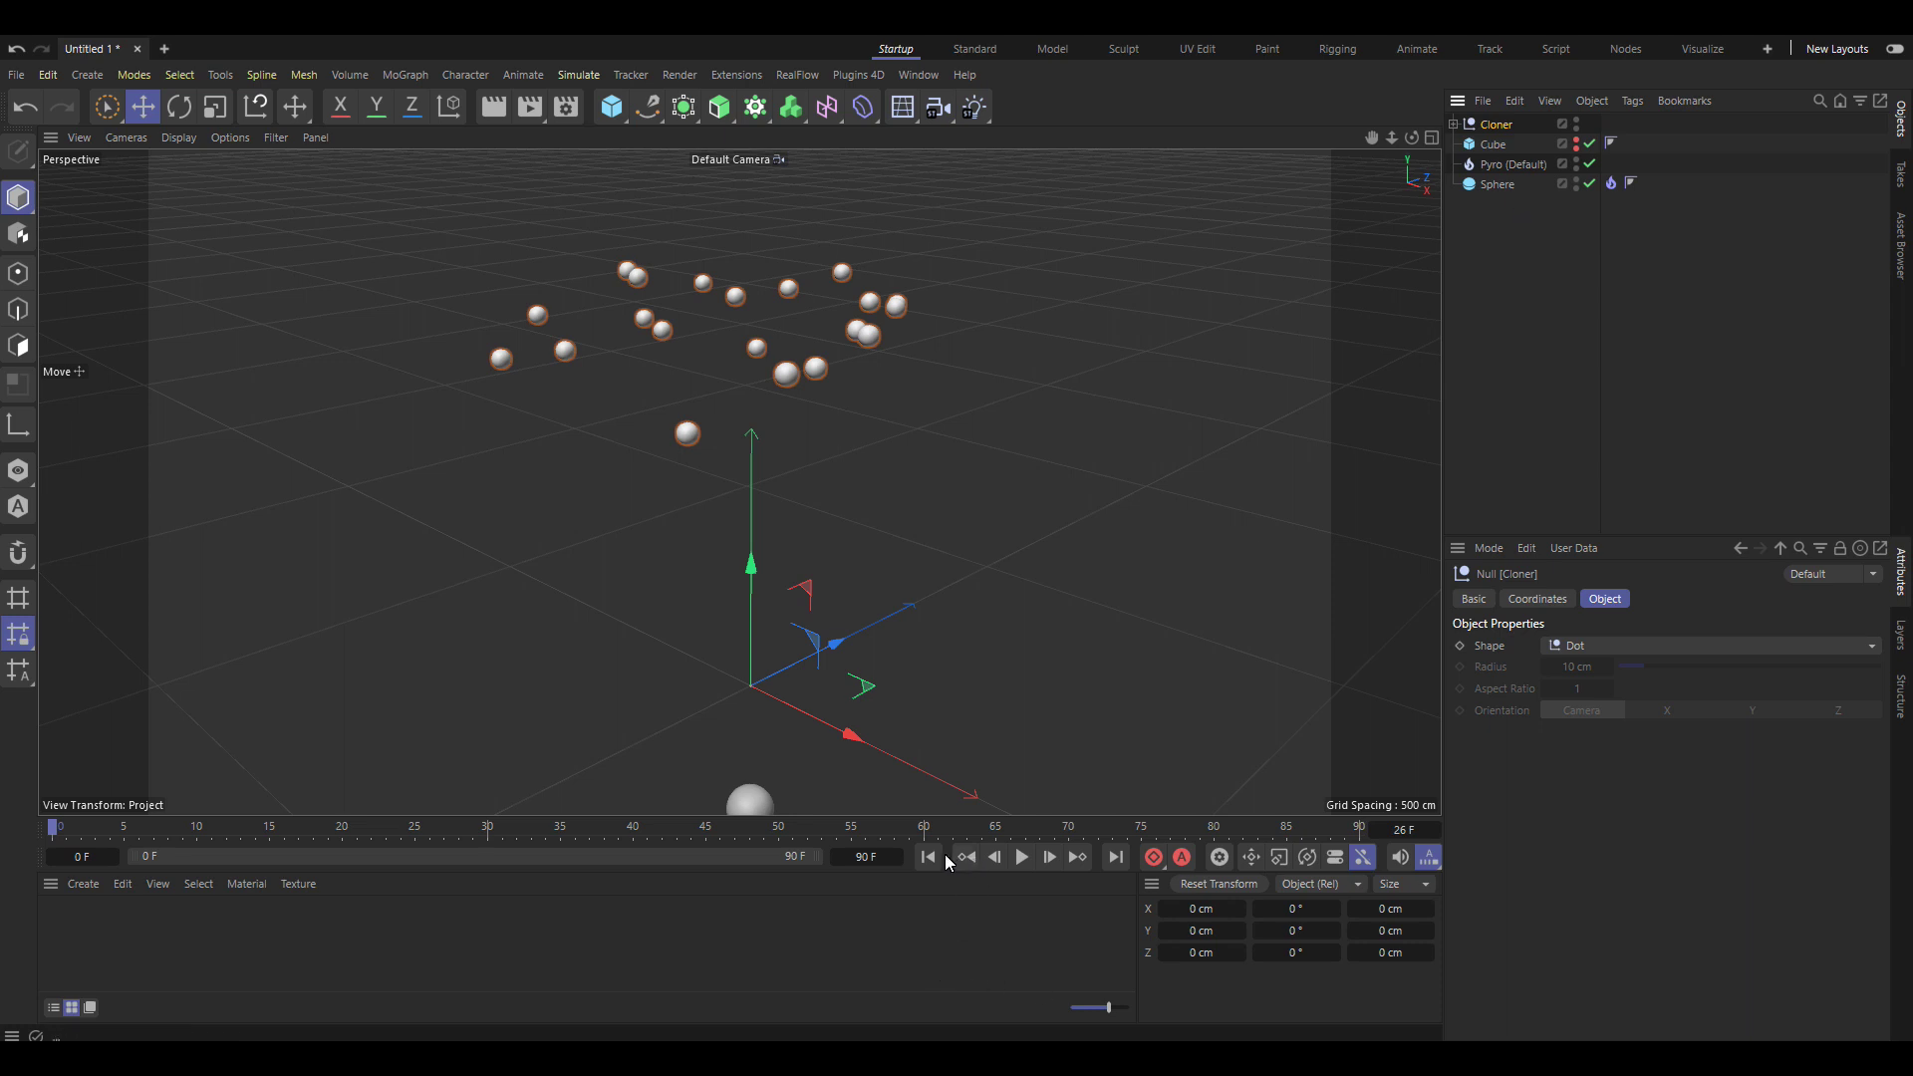
left_click(1020, 859)
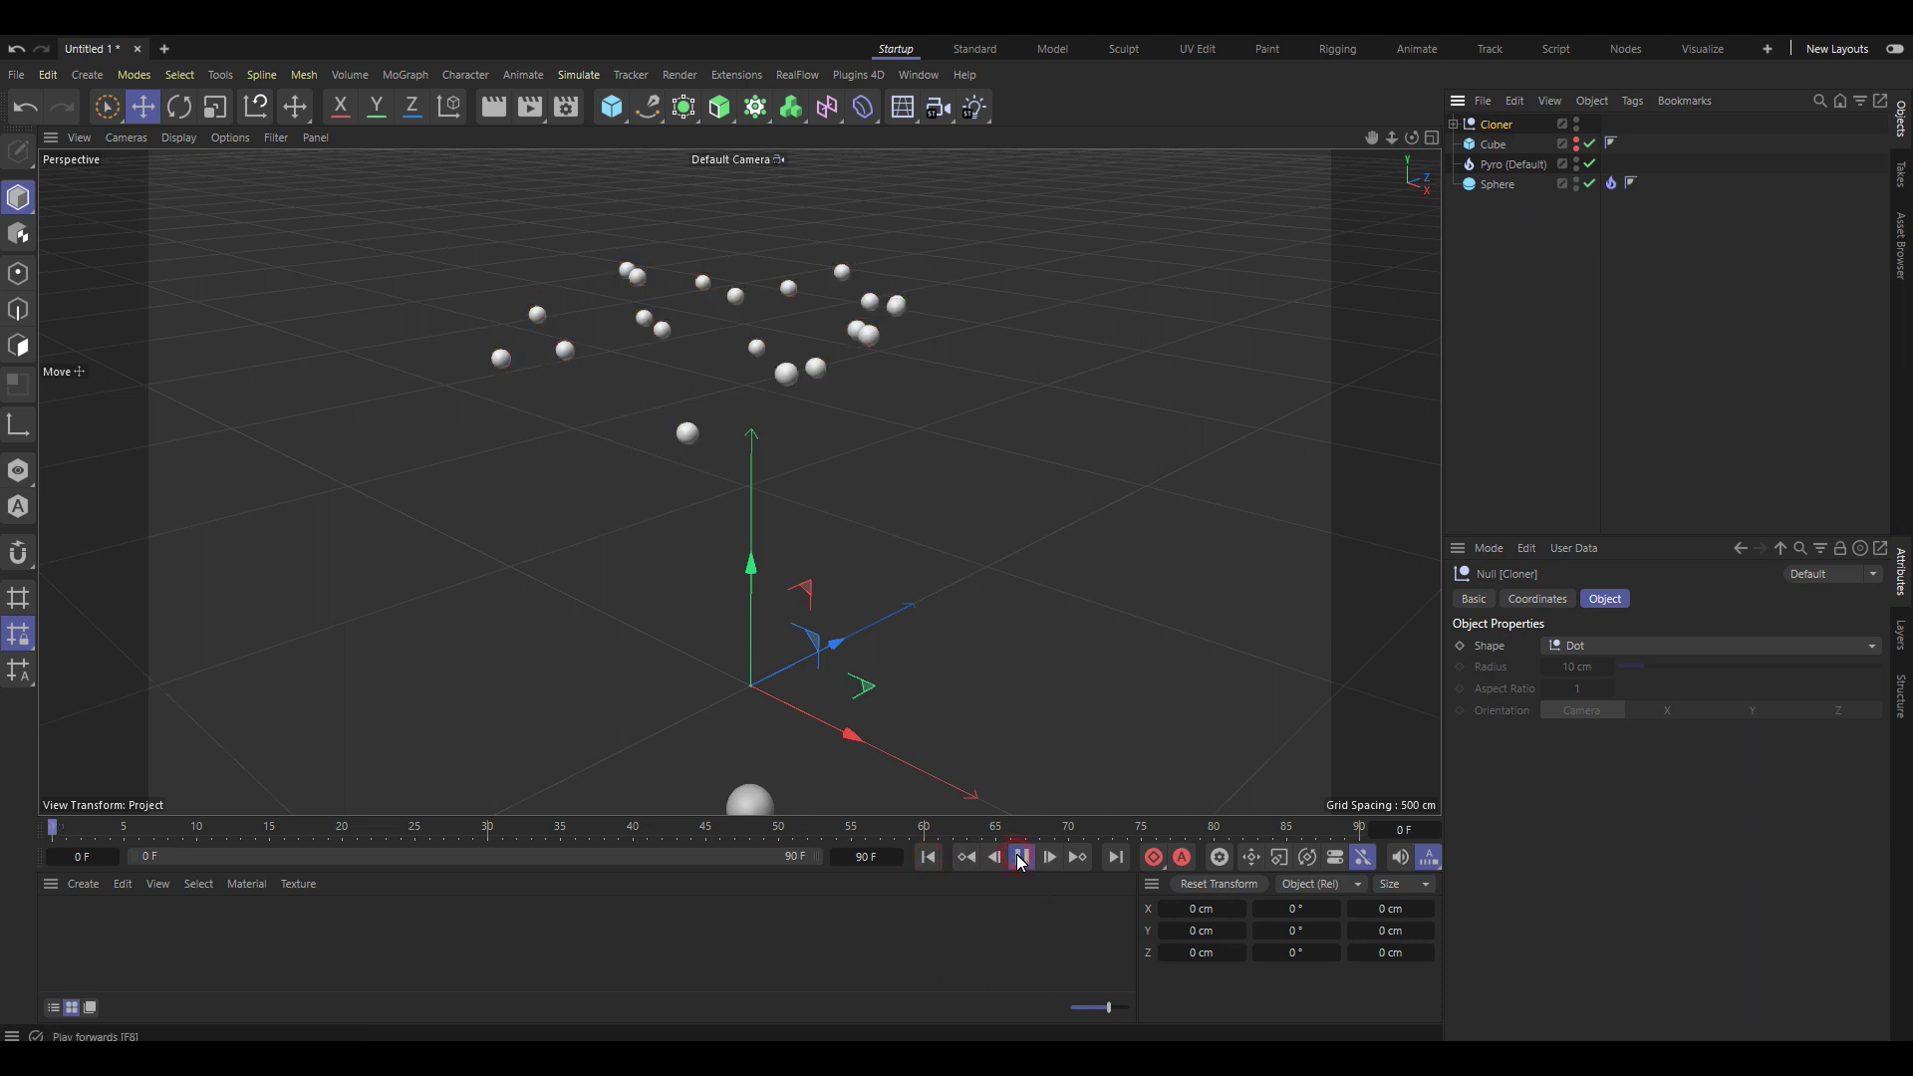
left_click(1020, 859)
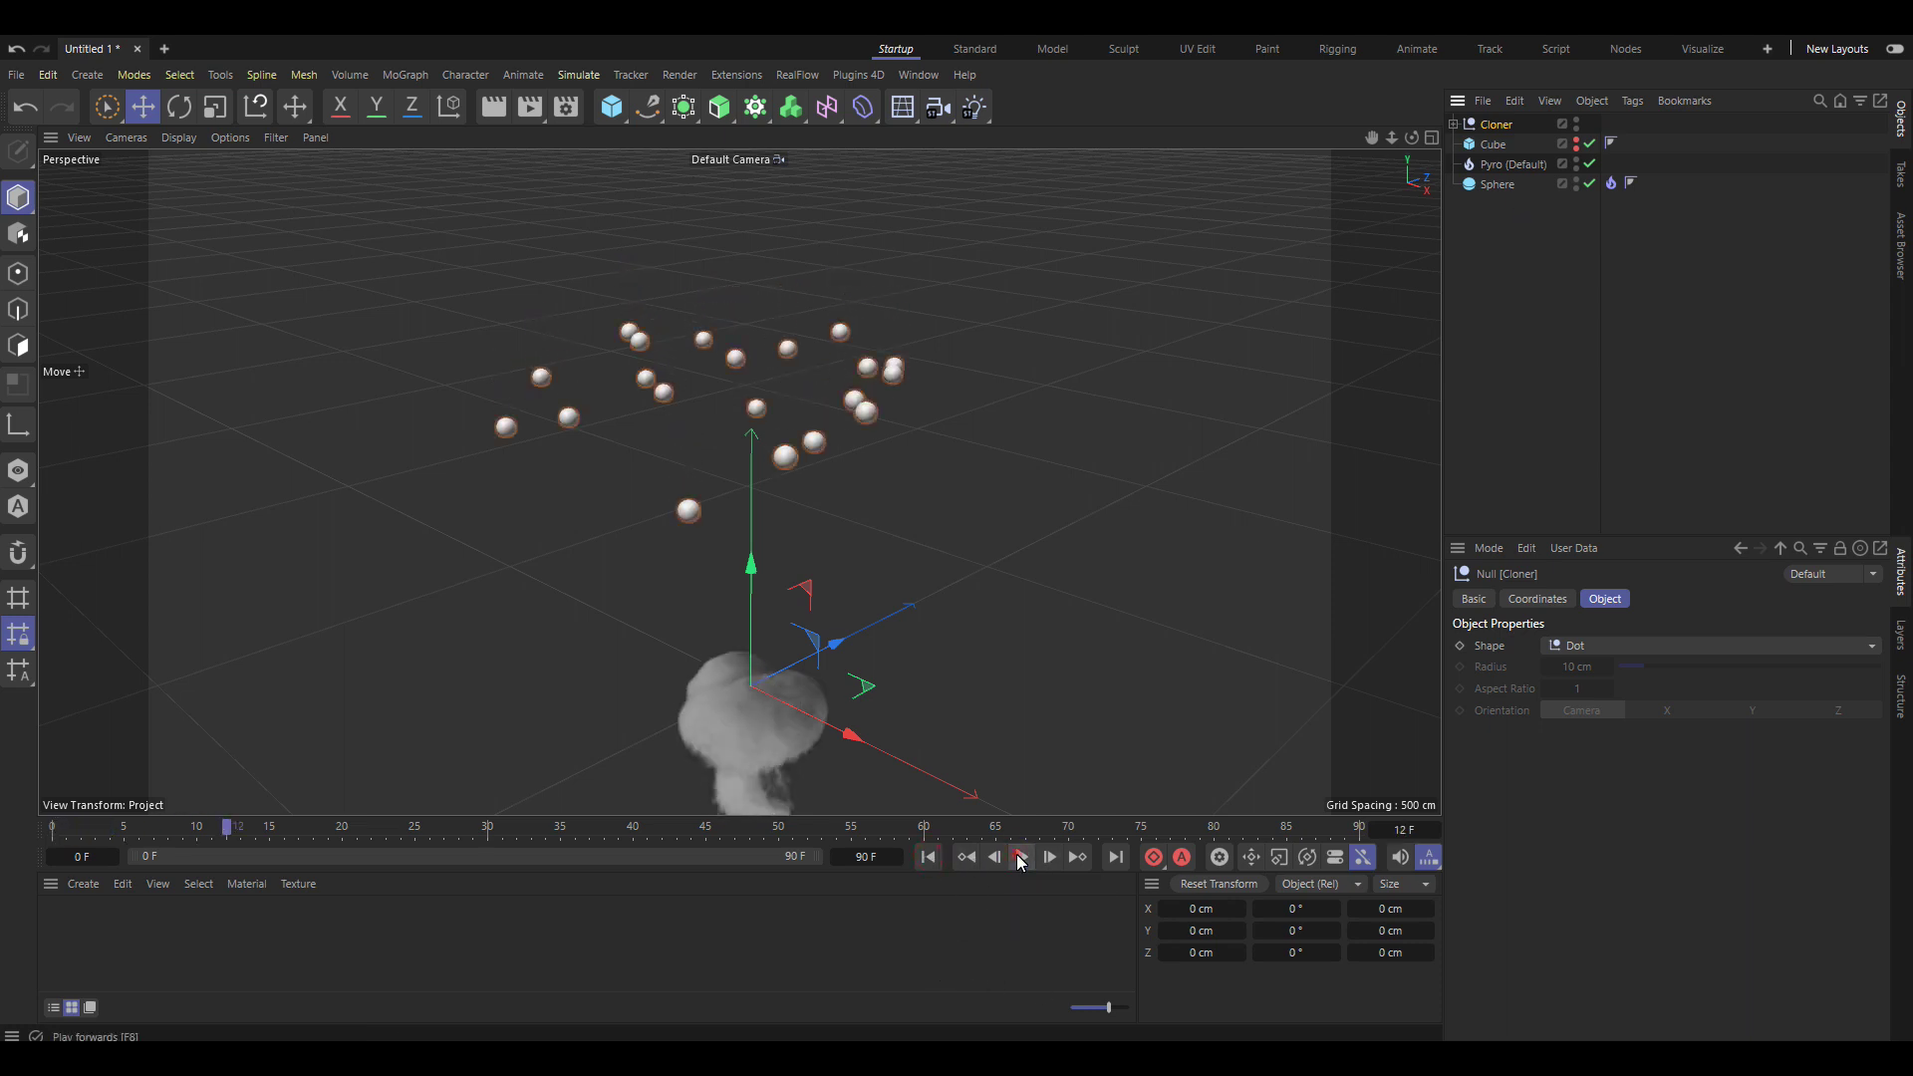
left_click(928, 857)
Set the gravity in the project's simulation scene settings to 0 cm
left_click(1489, 548)
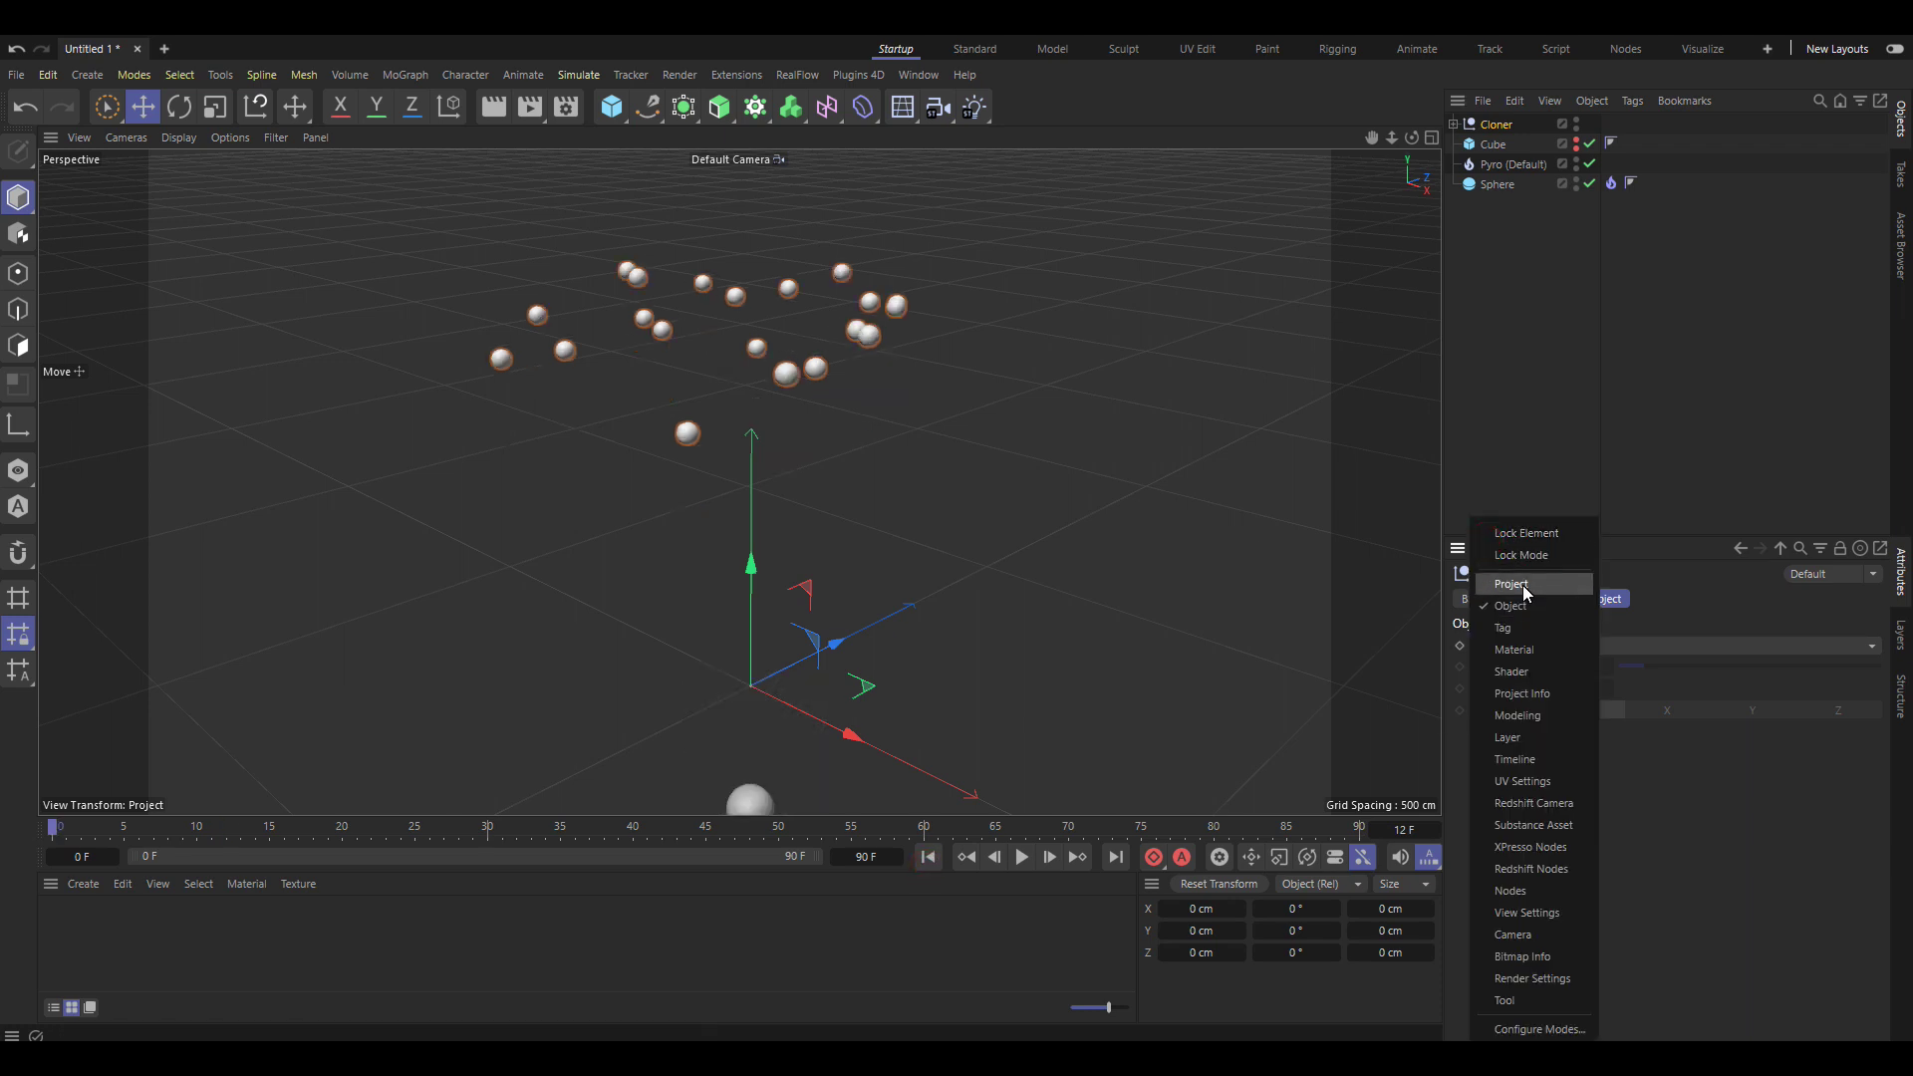
left_click(1522, 583)
left_click(1502, 623)
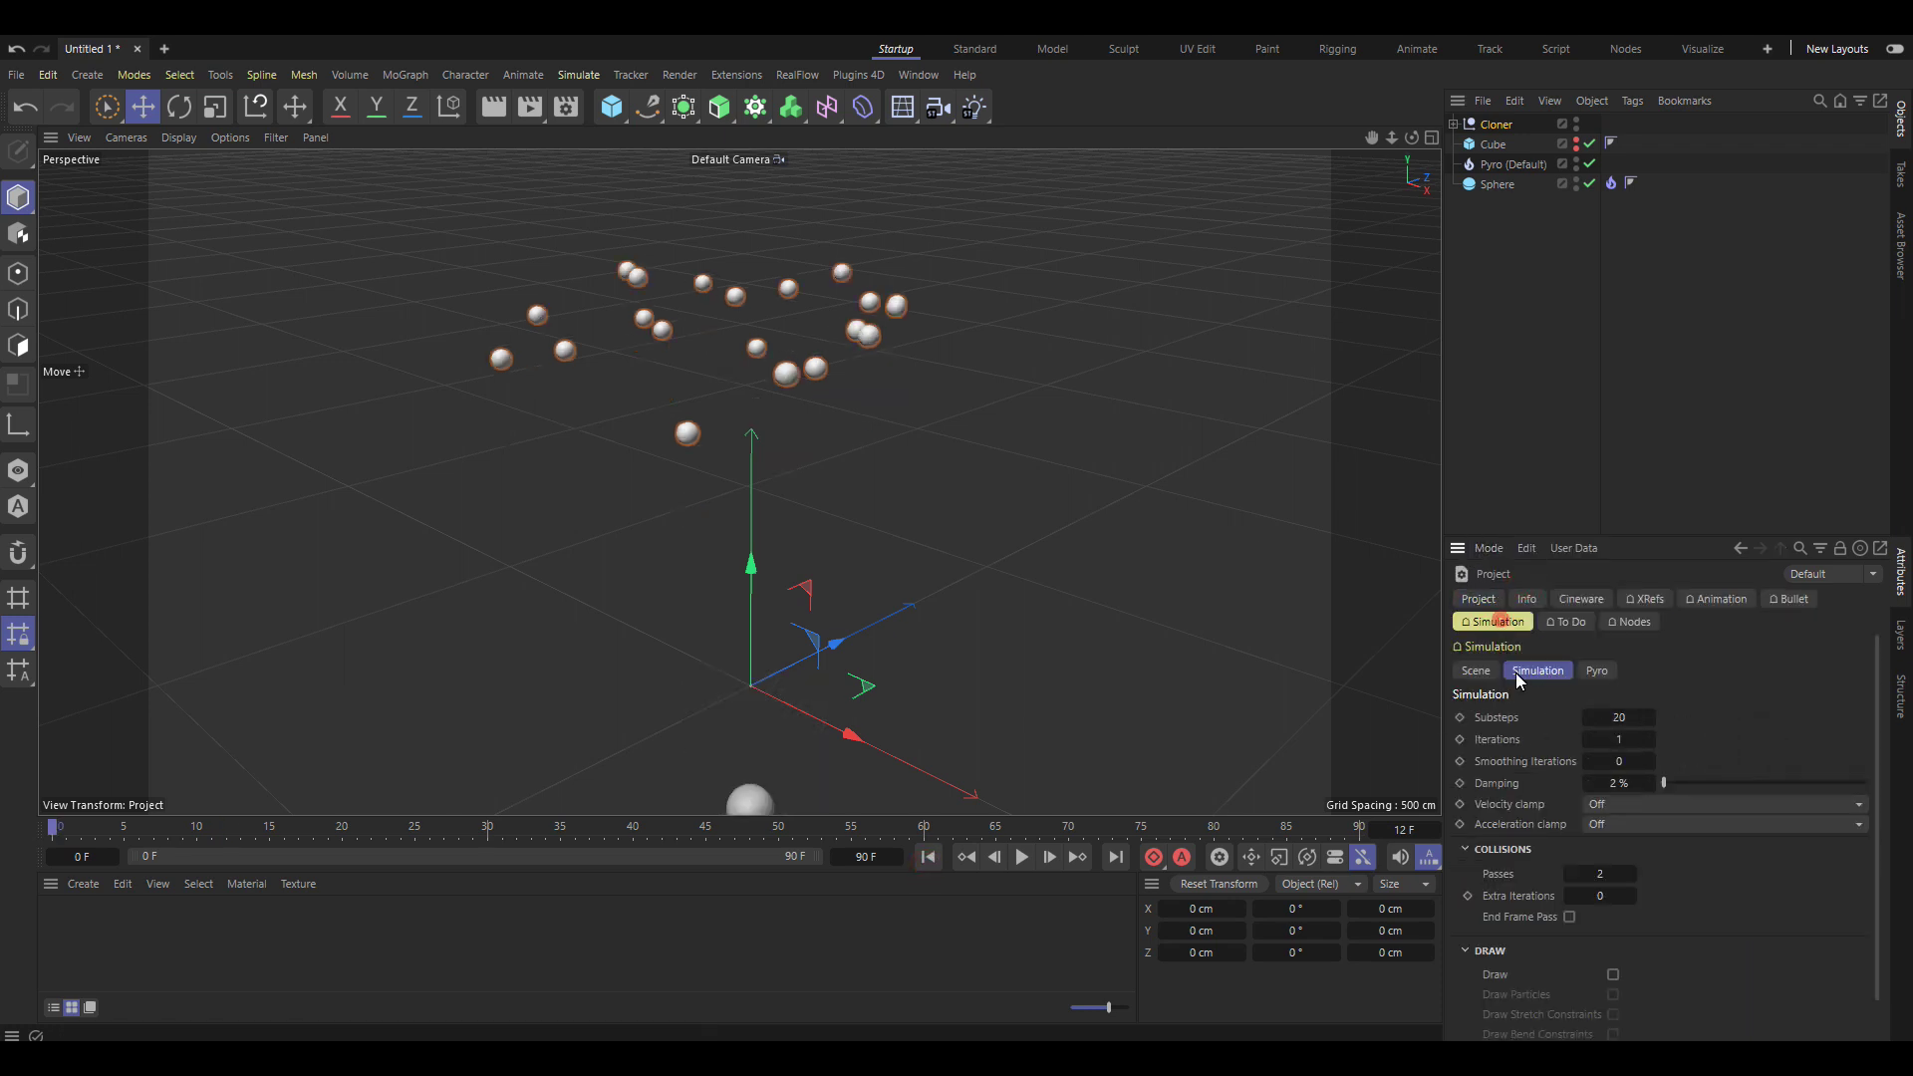
left_click(1473, 671)
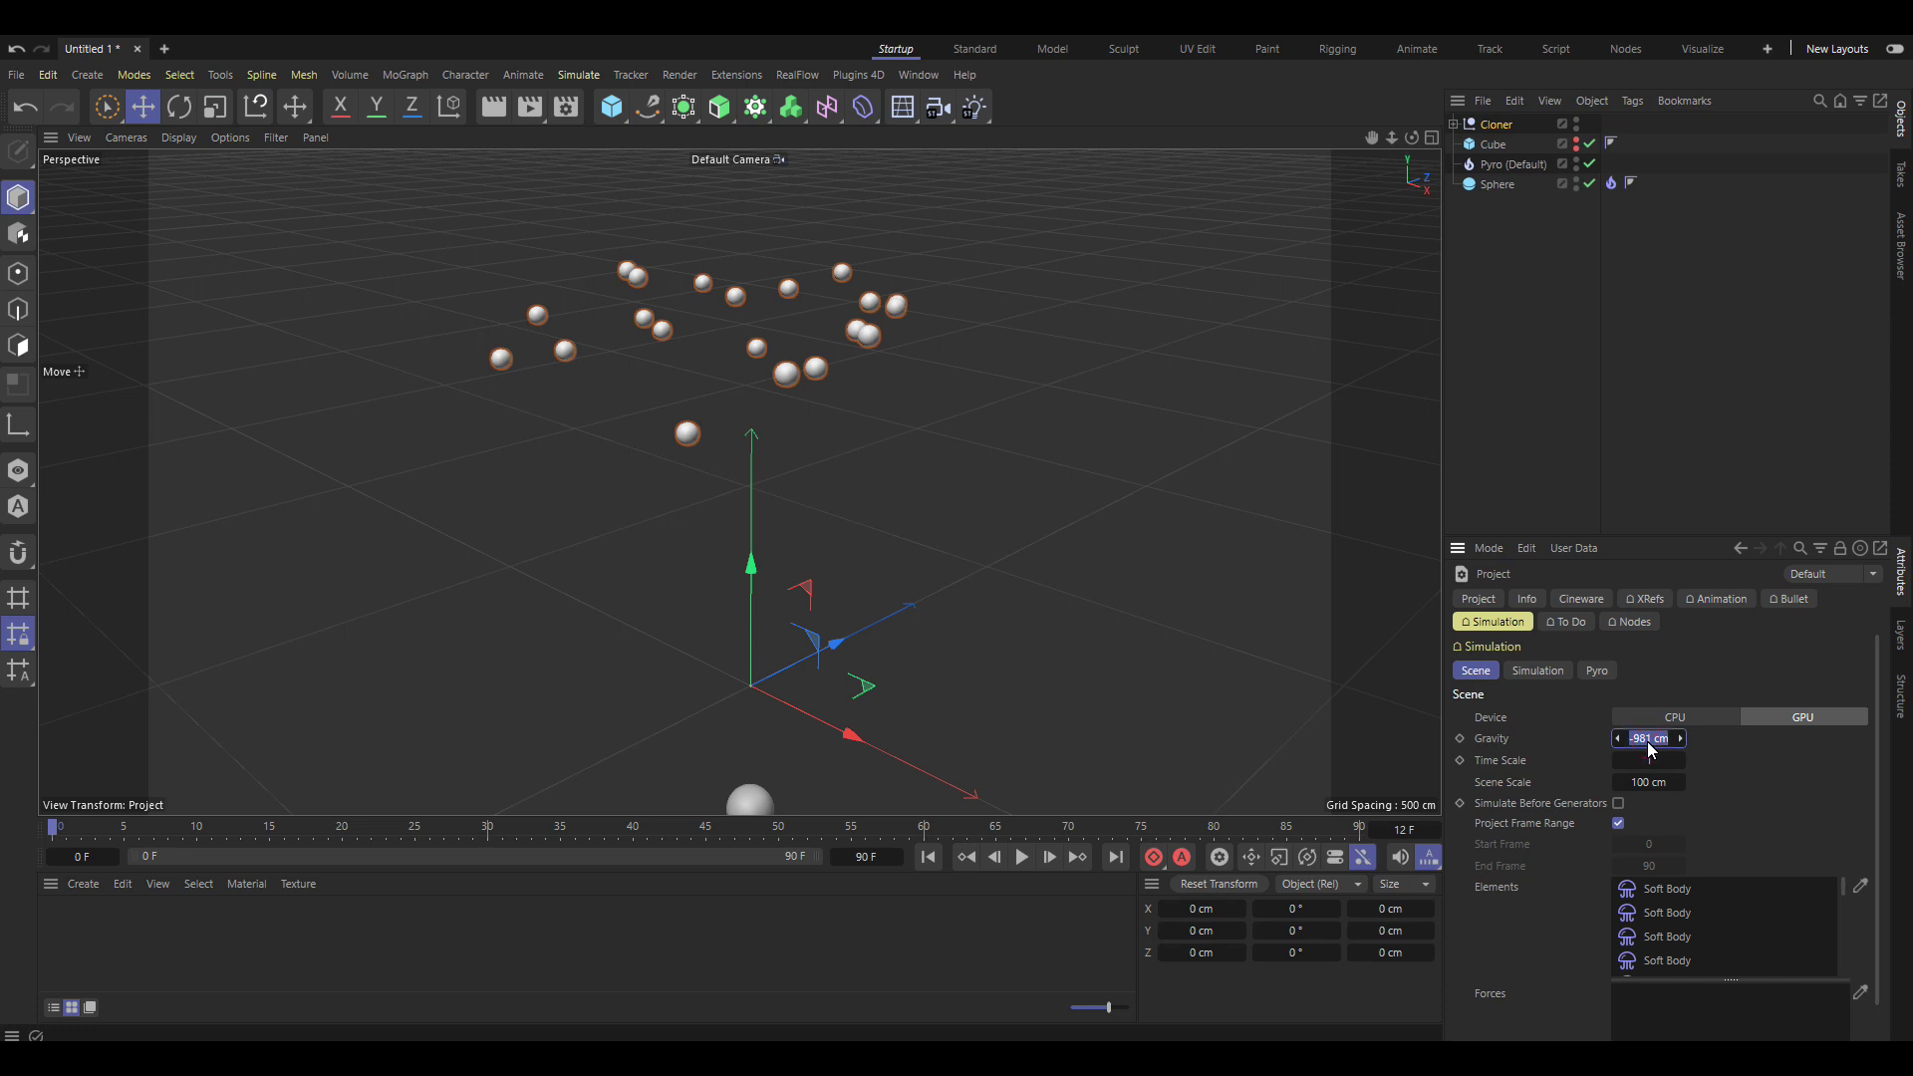
key("BackSpace")
type("0")
key("Return")
Play the simulation to check the smoke and spheres without gravity, and rewind to the start
left_click(1023, 858)
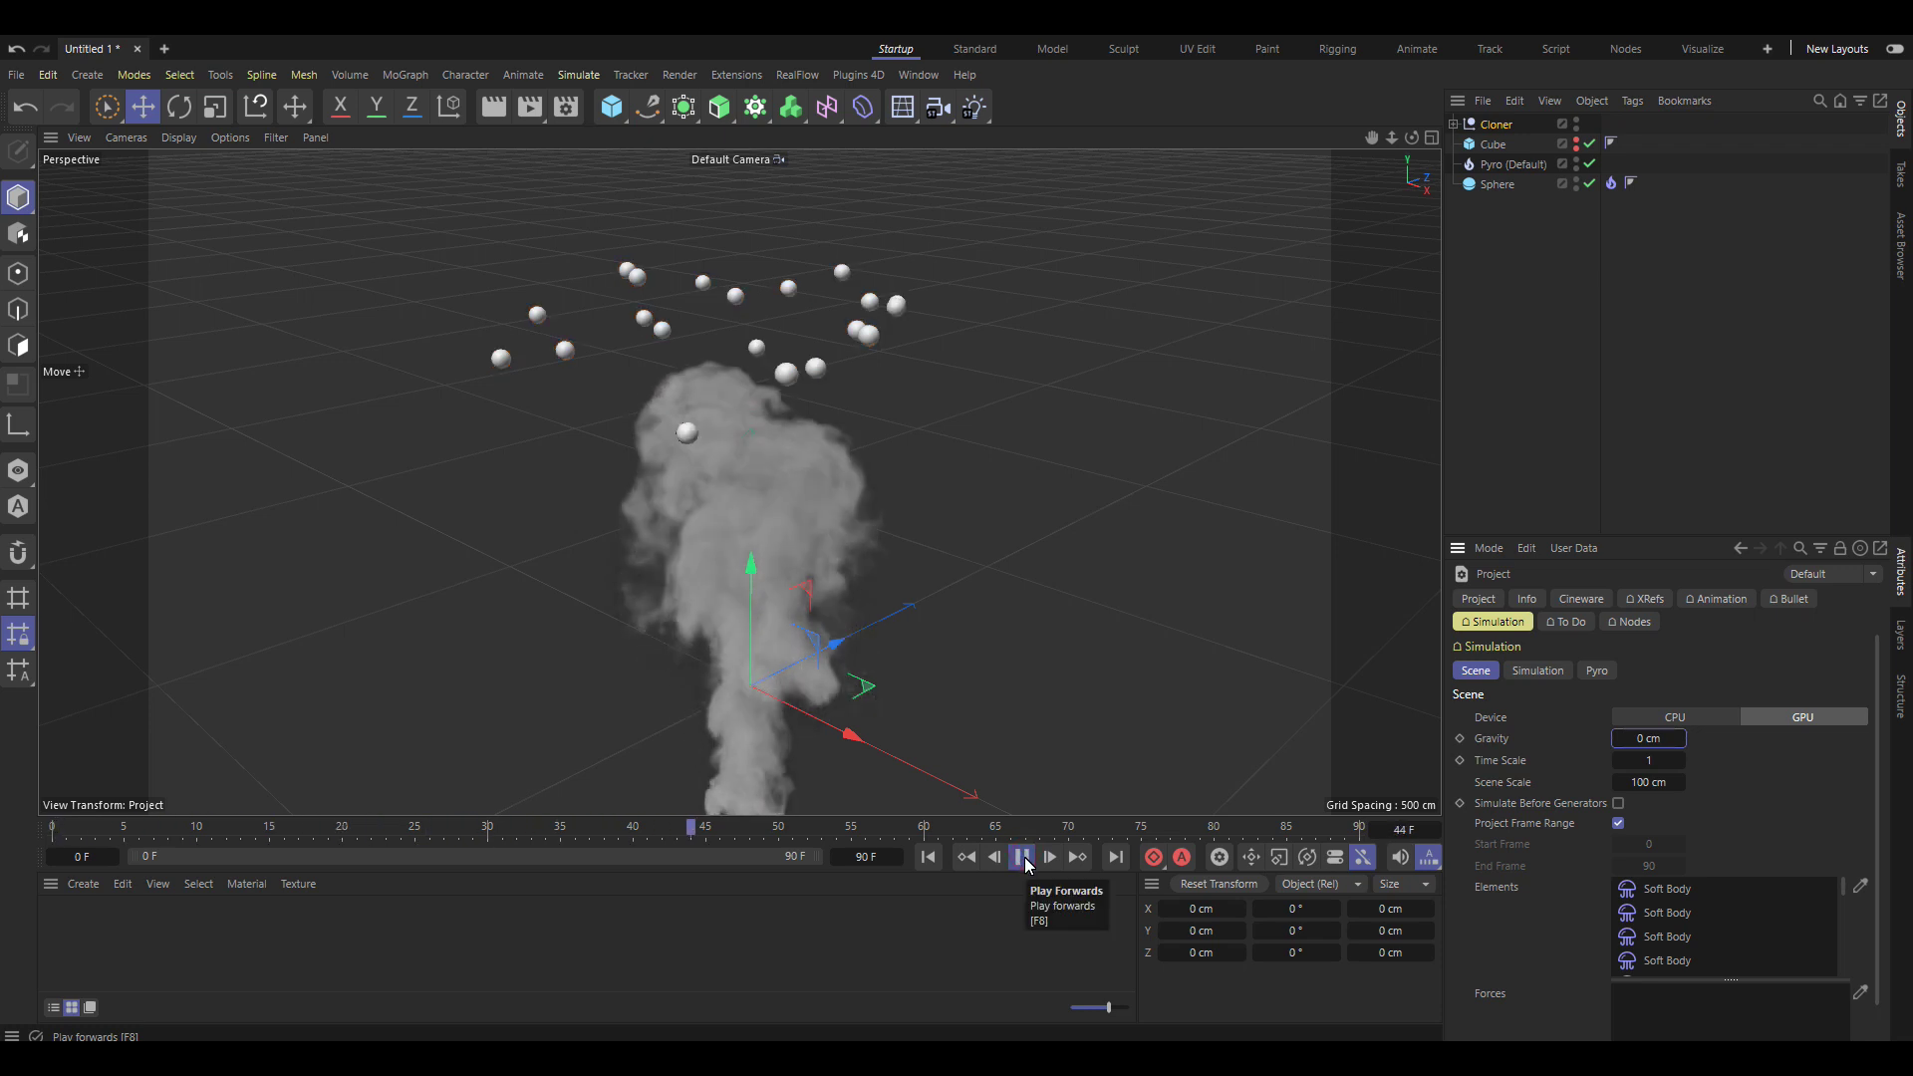
left_click(1023, 857)
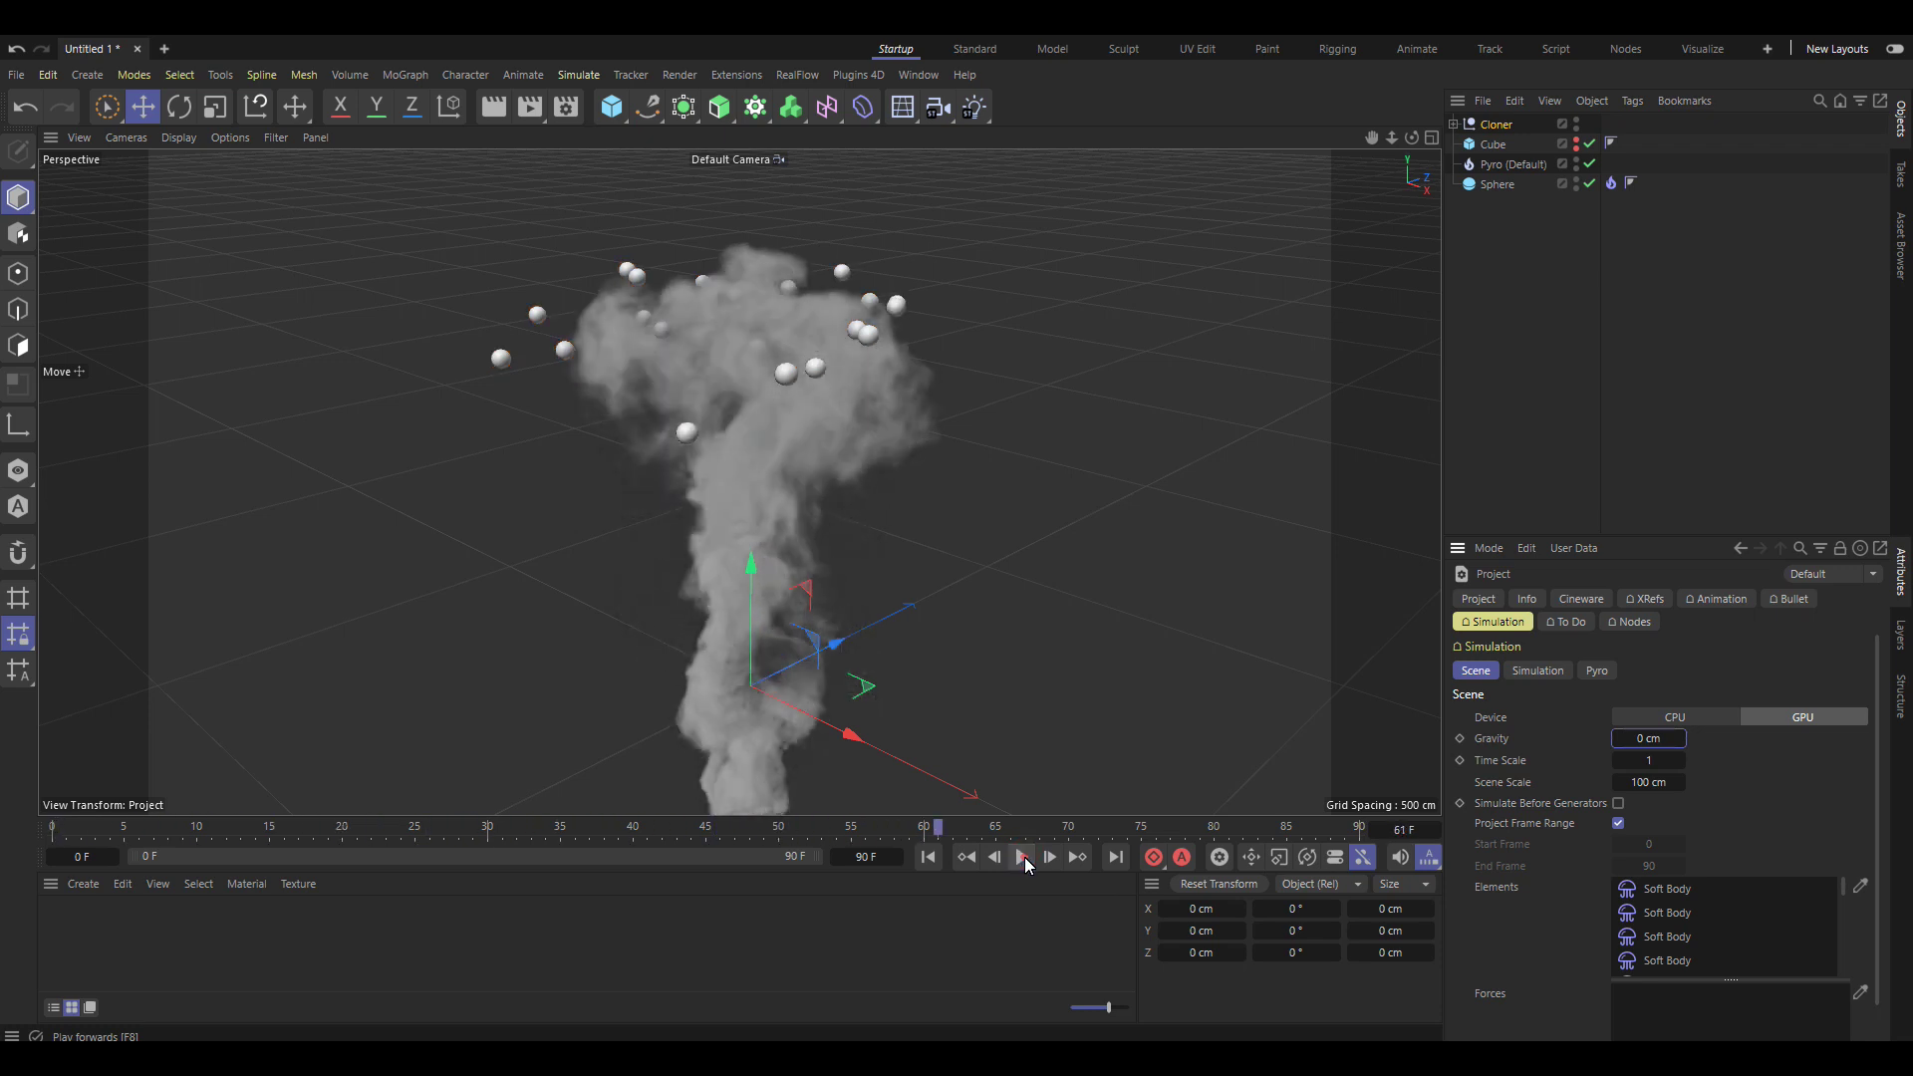
left_click(928, 857)
Set the Pyro object's Fluid Force Factor to 0.2, preview the simulation briefly, and rewind
left_click(1517, 163)
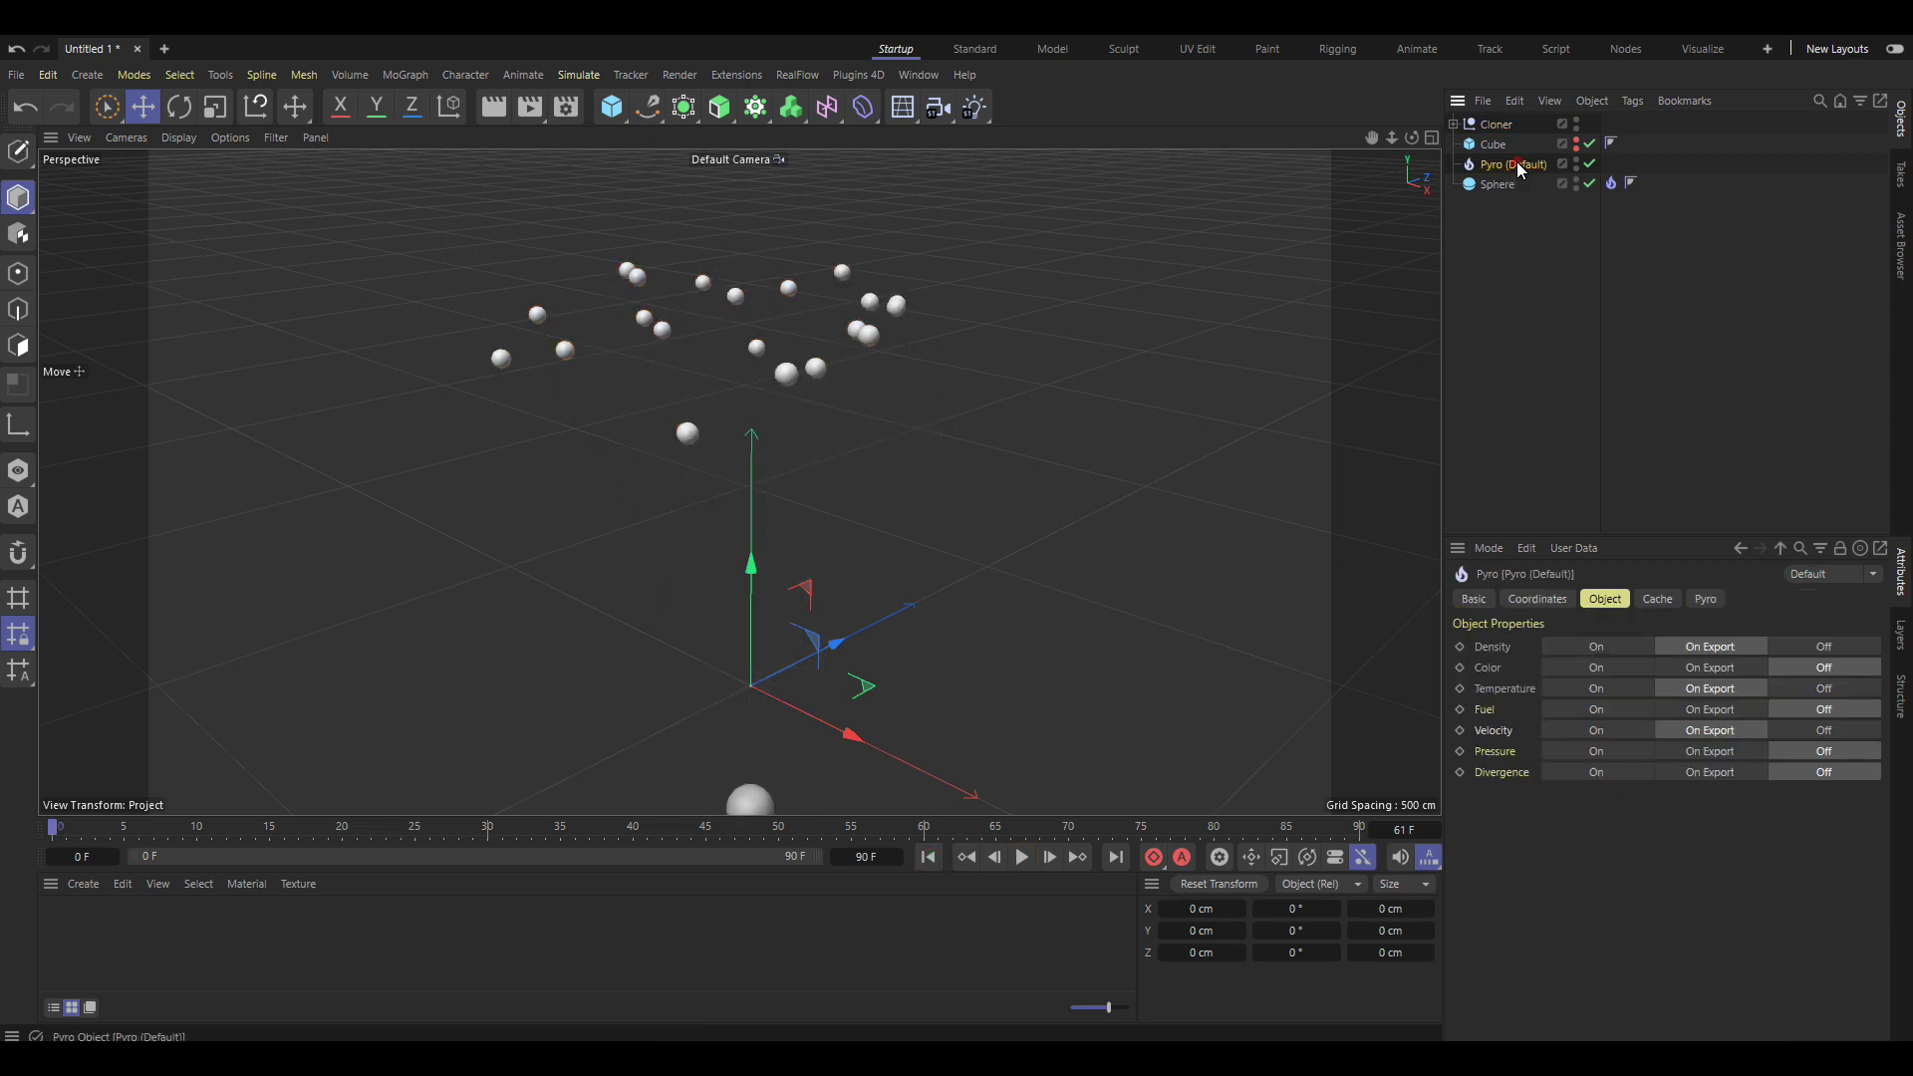
left_click(1709, 599)
left_click(1629, 668)
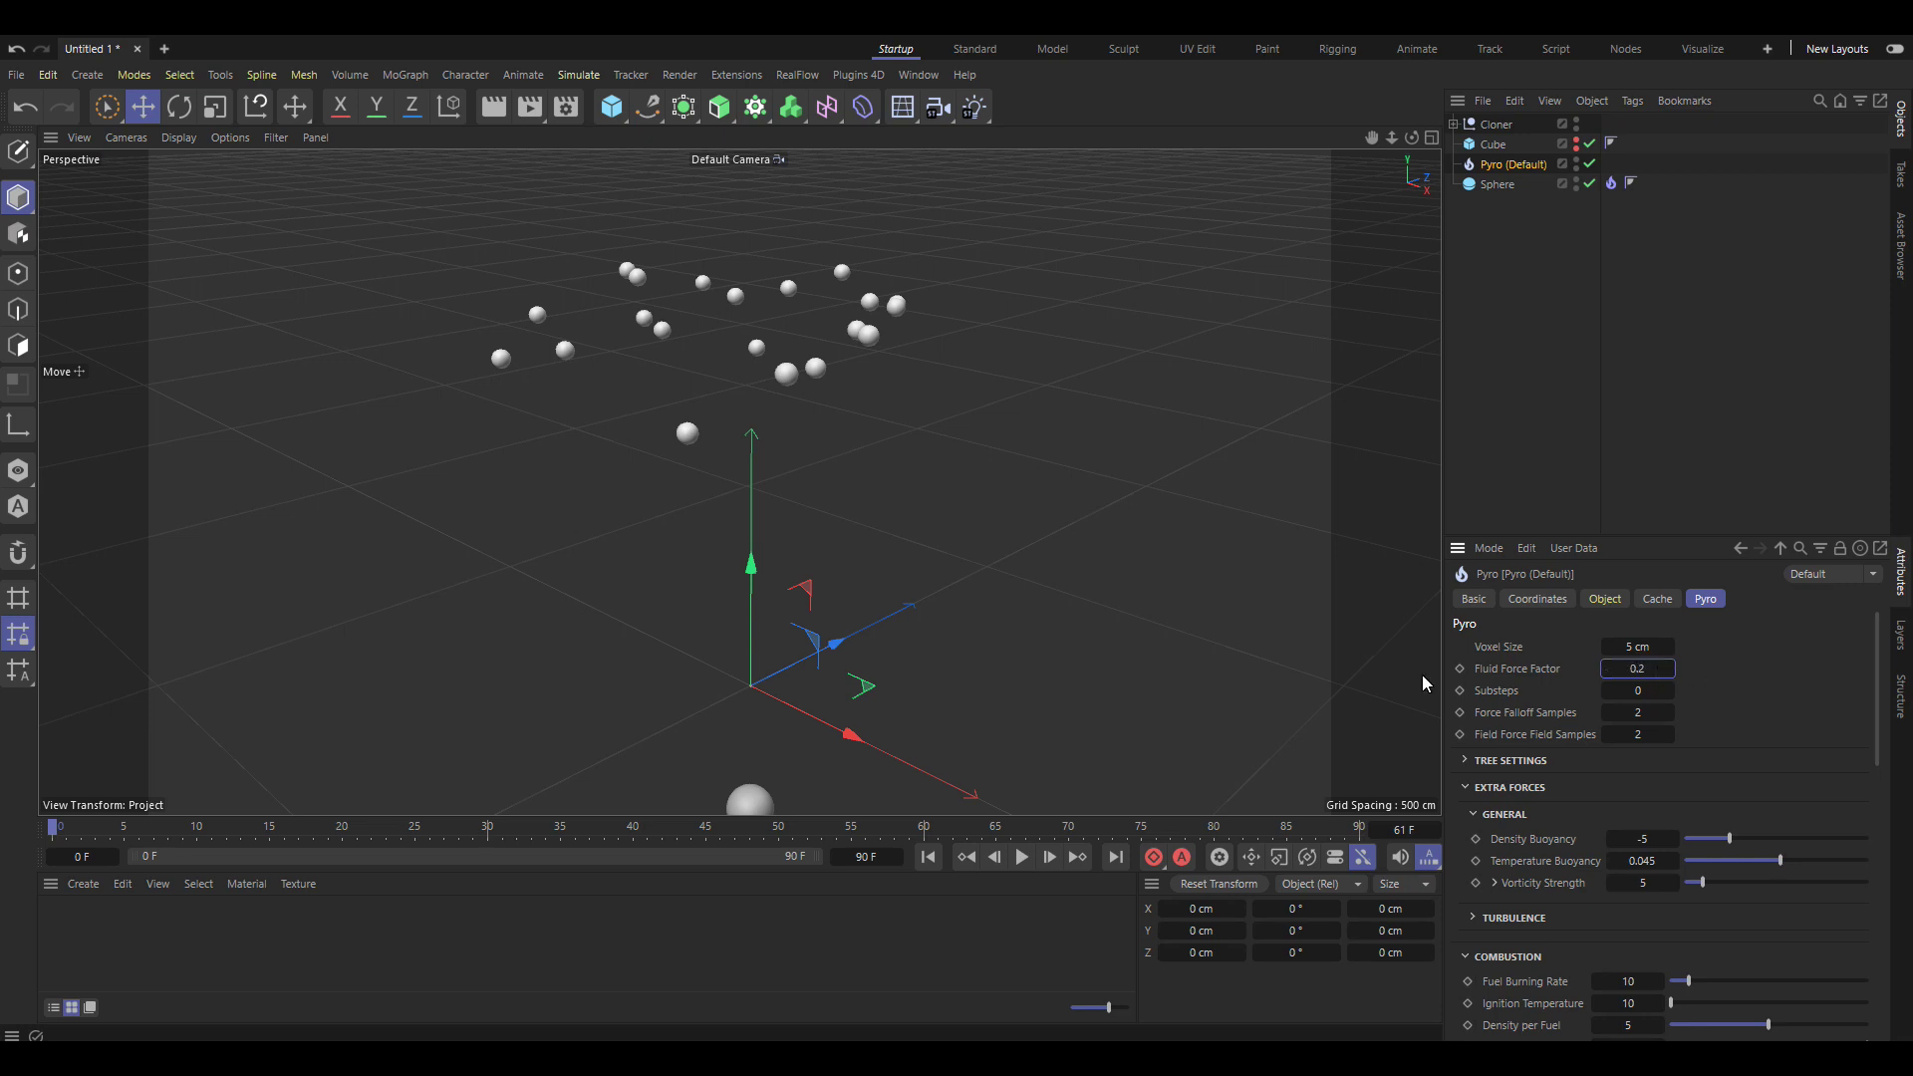
left_click(1022, 858)
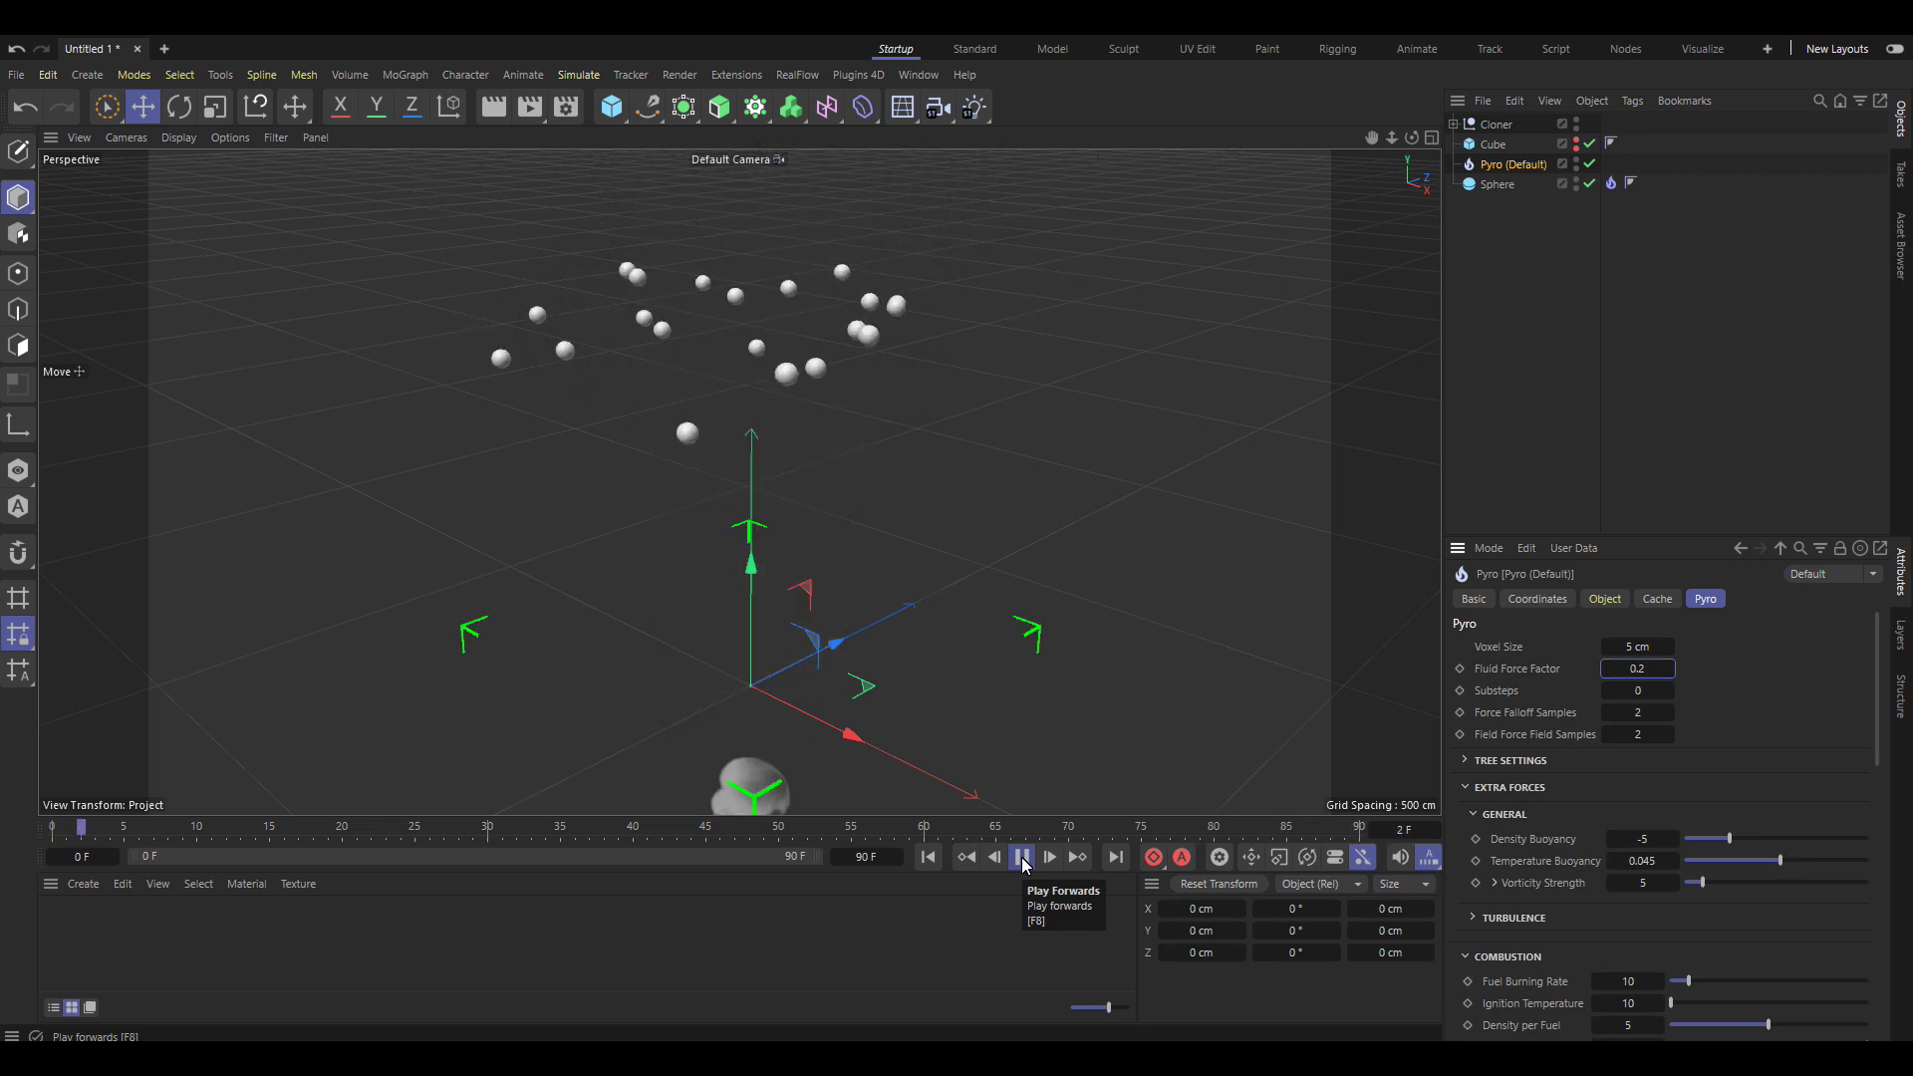
left_click(1023, 865)
left_click(929, 856)
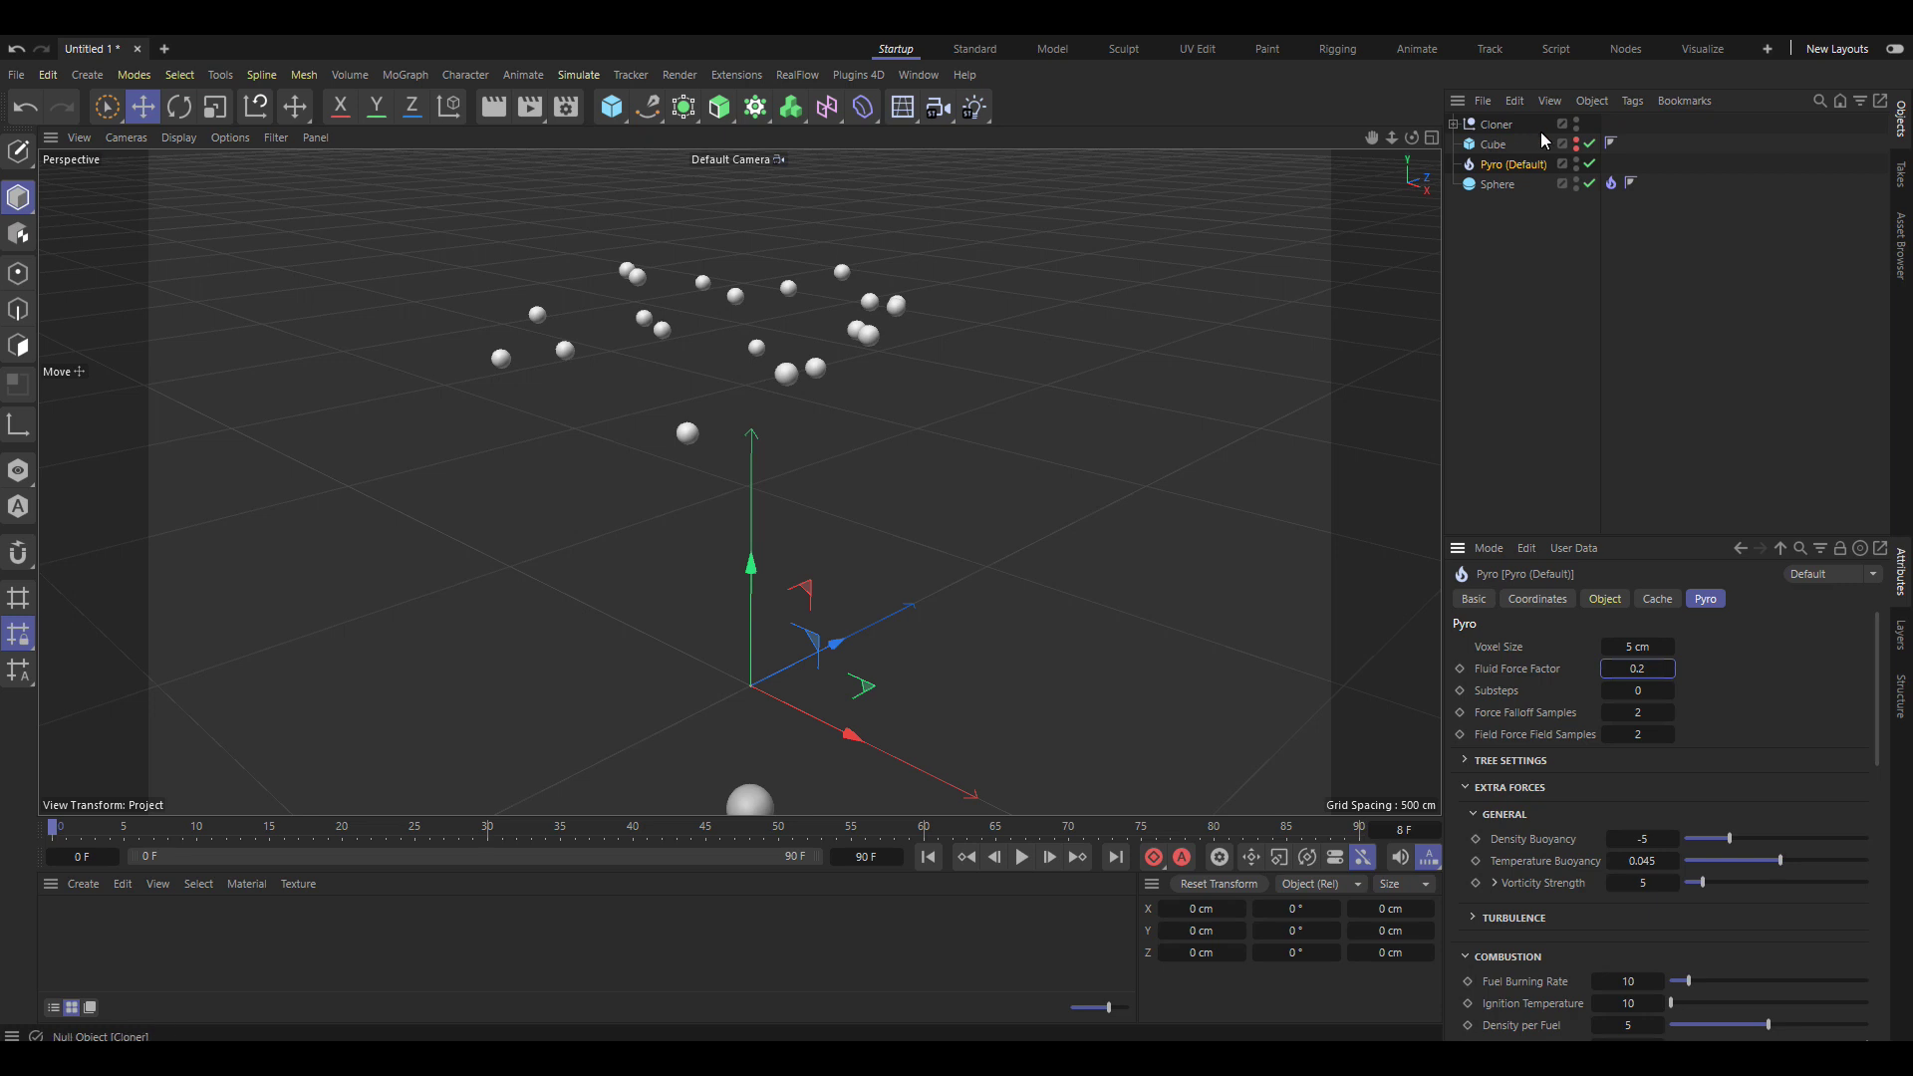
Select the Soft Body tags of all the spheres under the Cloner and enable With Force in their Mix Animation settings
left_click(1454, 124)
left_click(1614, 143)
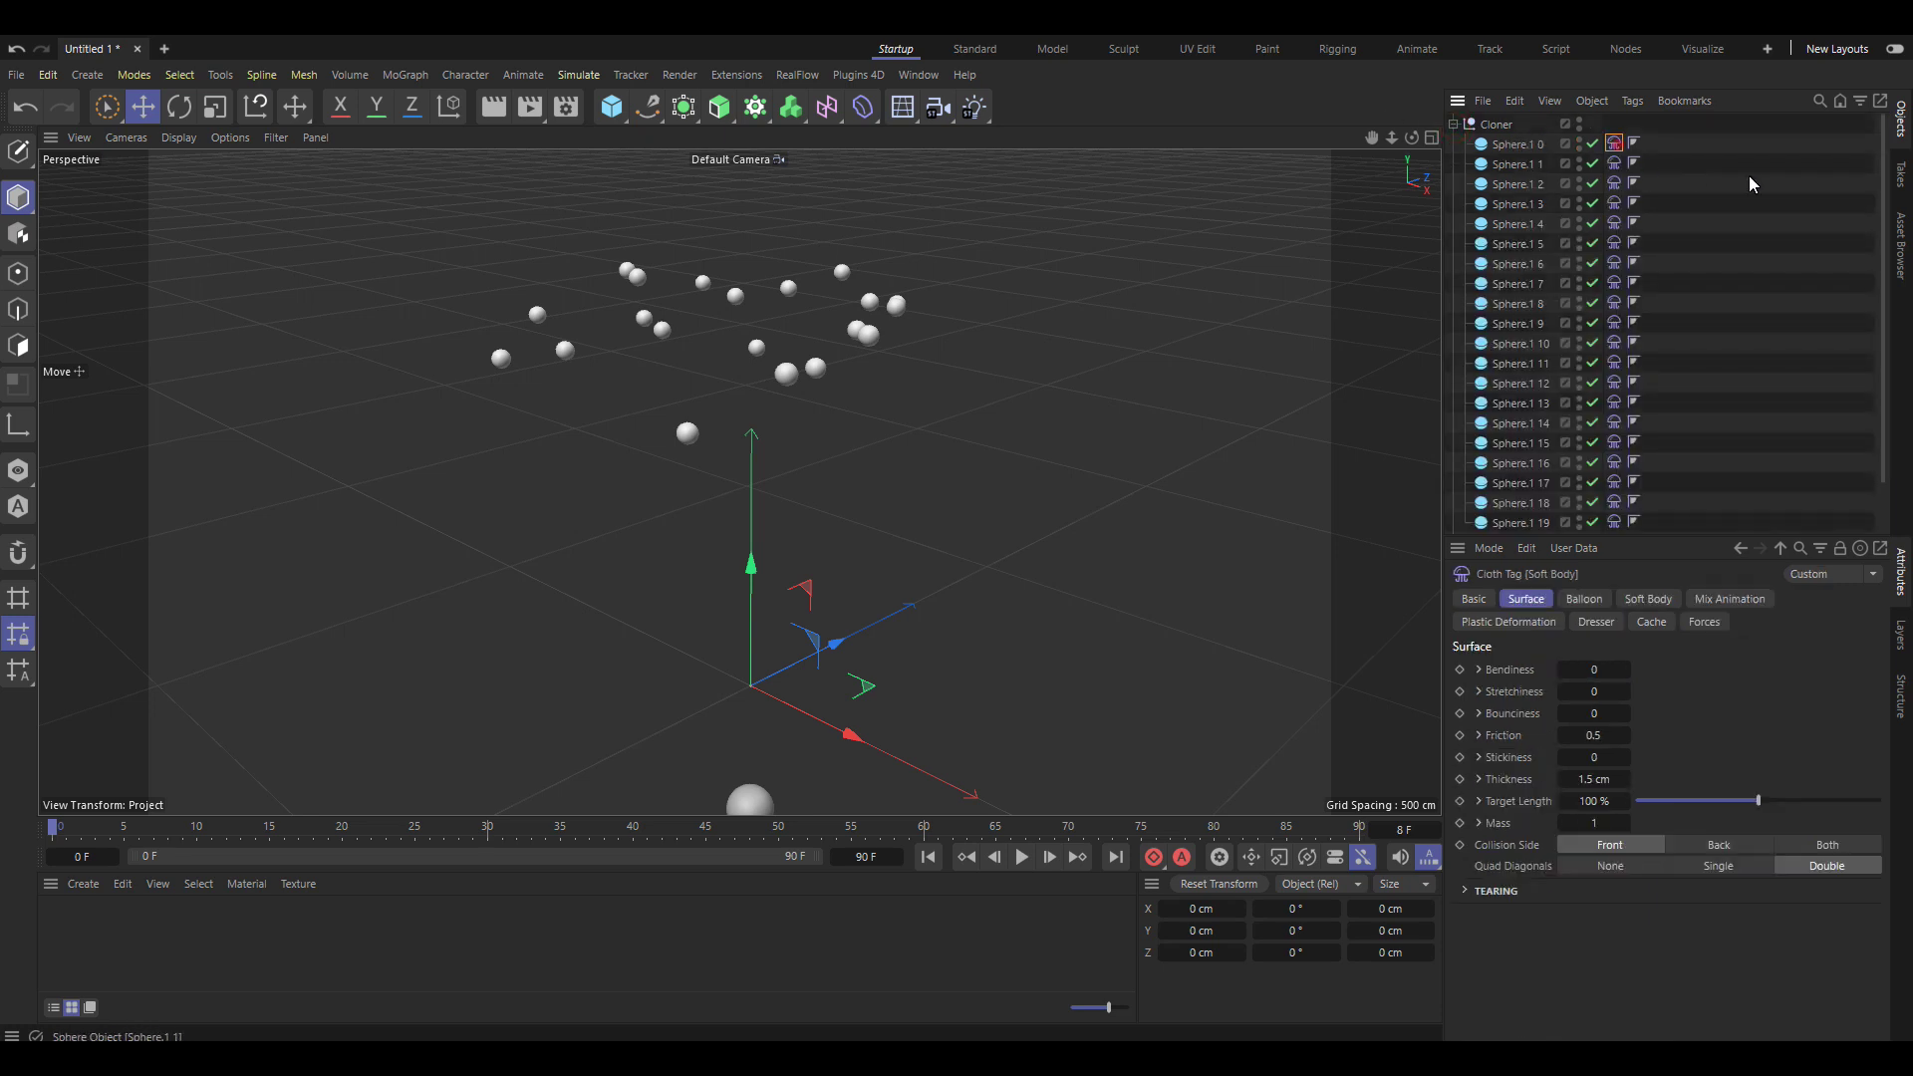
scroll(1886, 144, "down", 3)
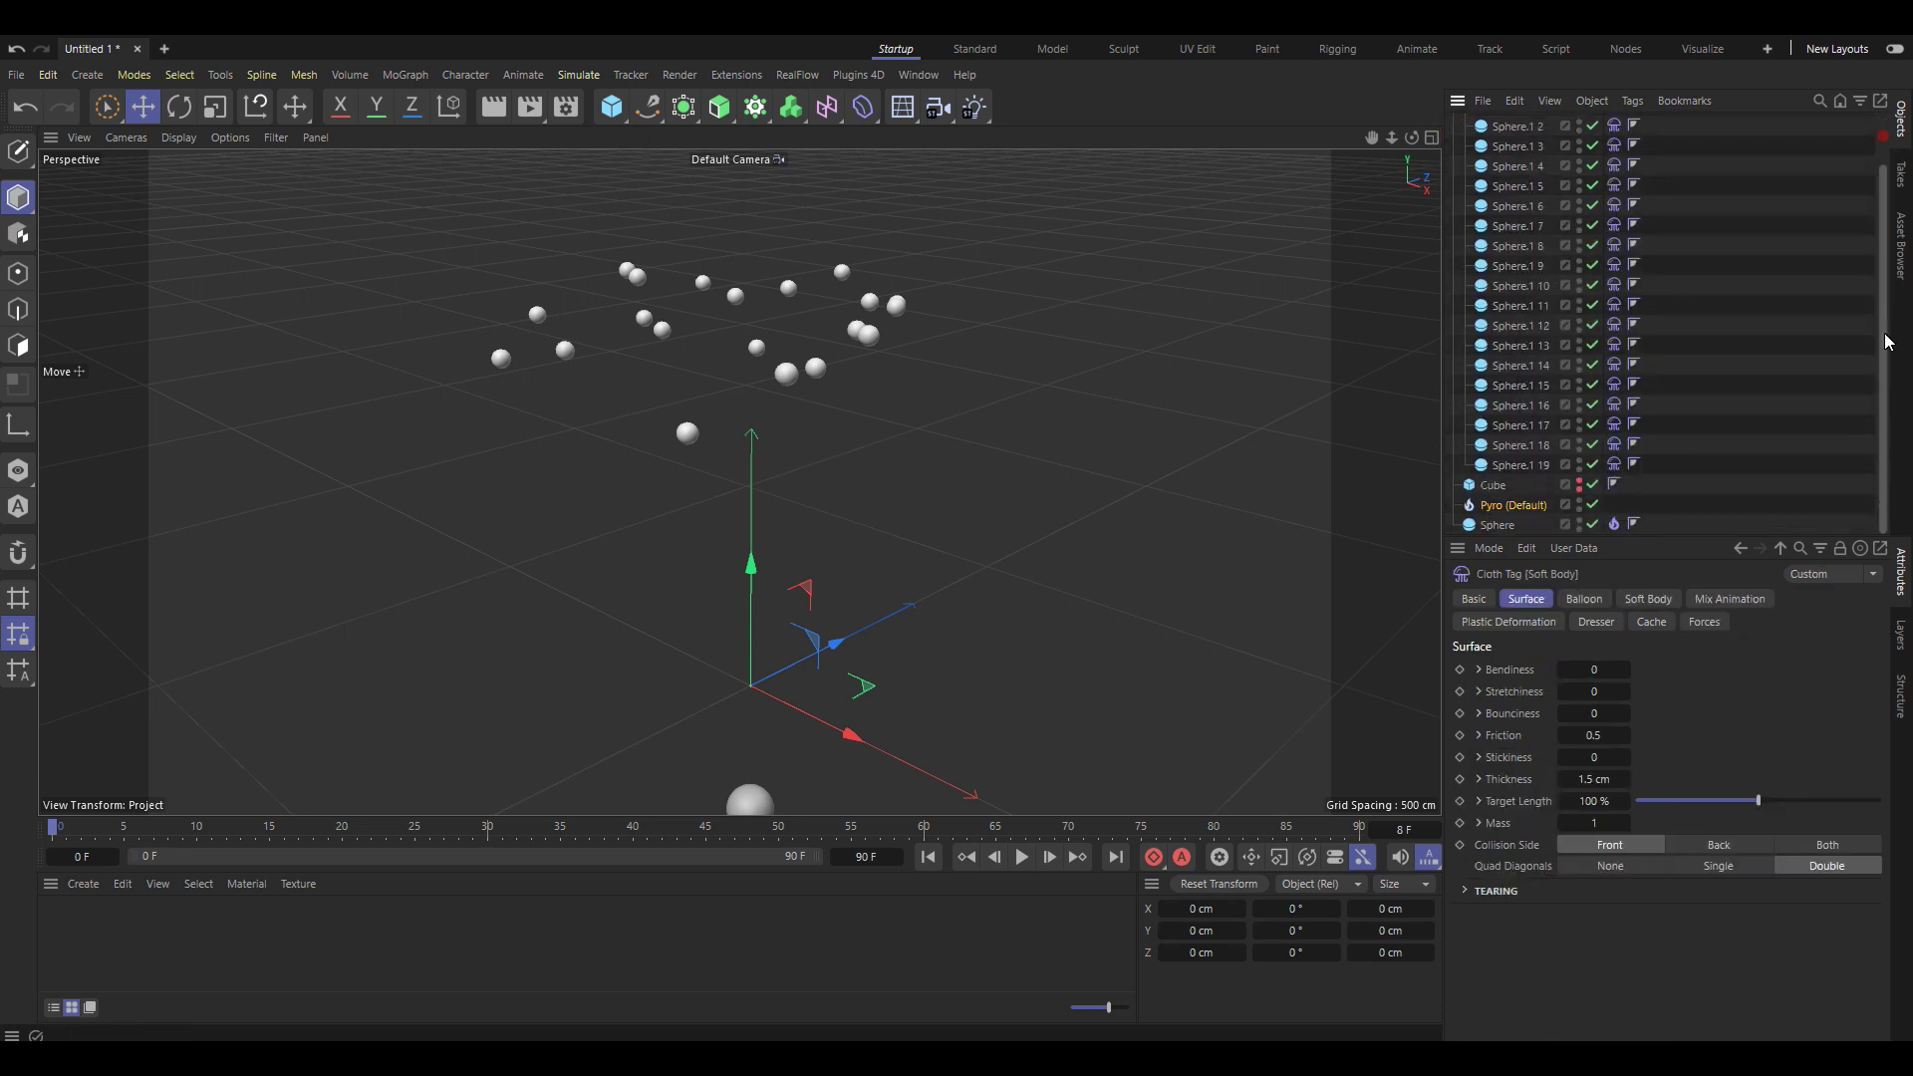
left_click(1613, 464, "shift")
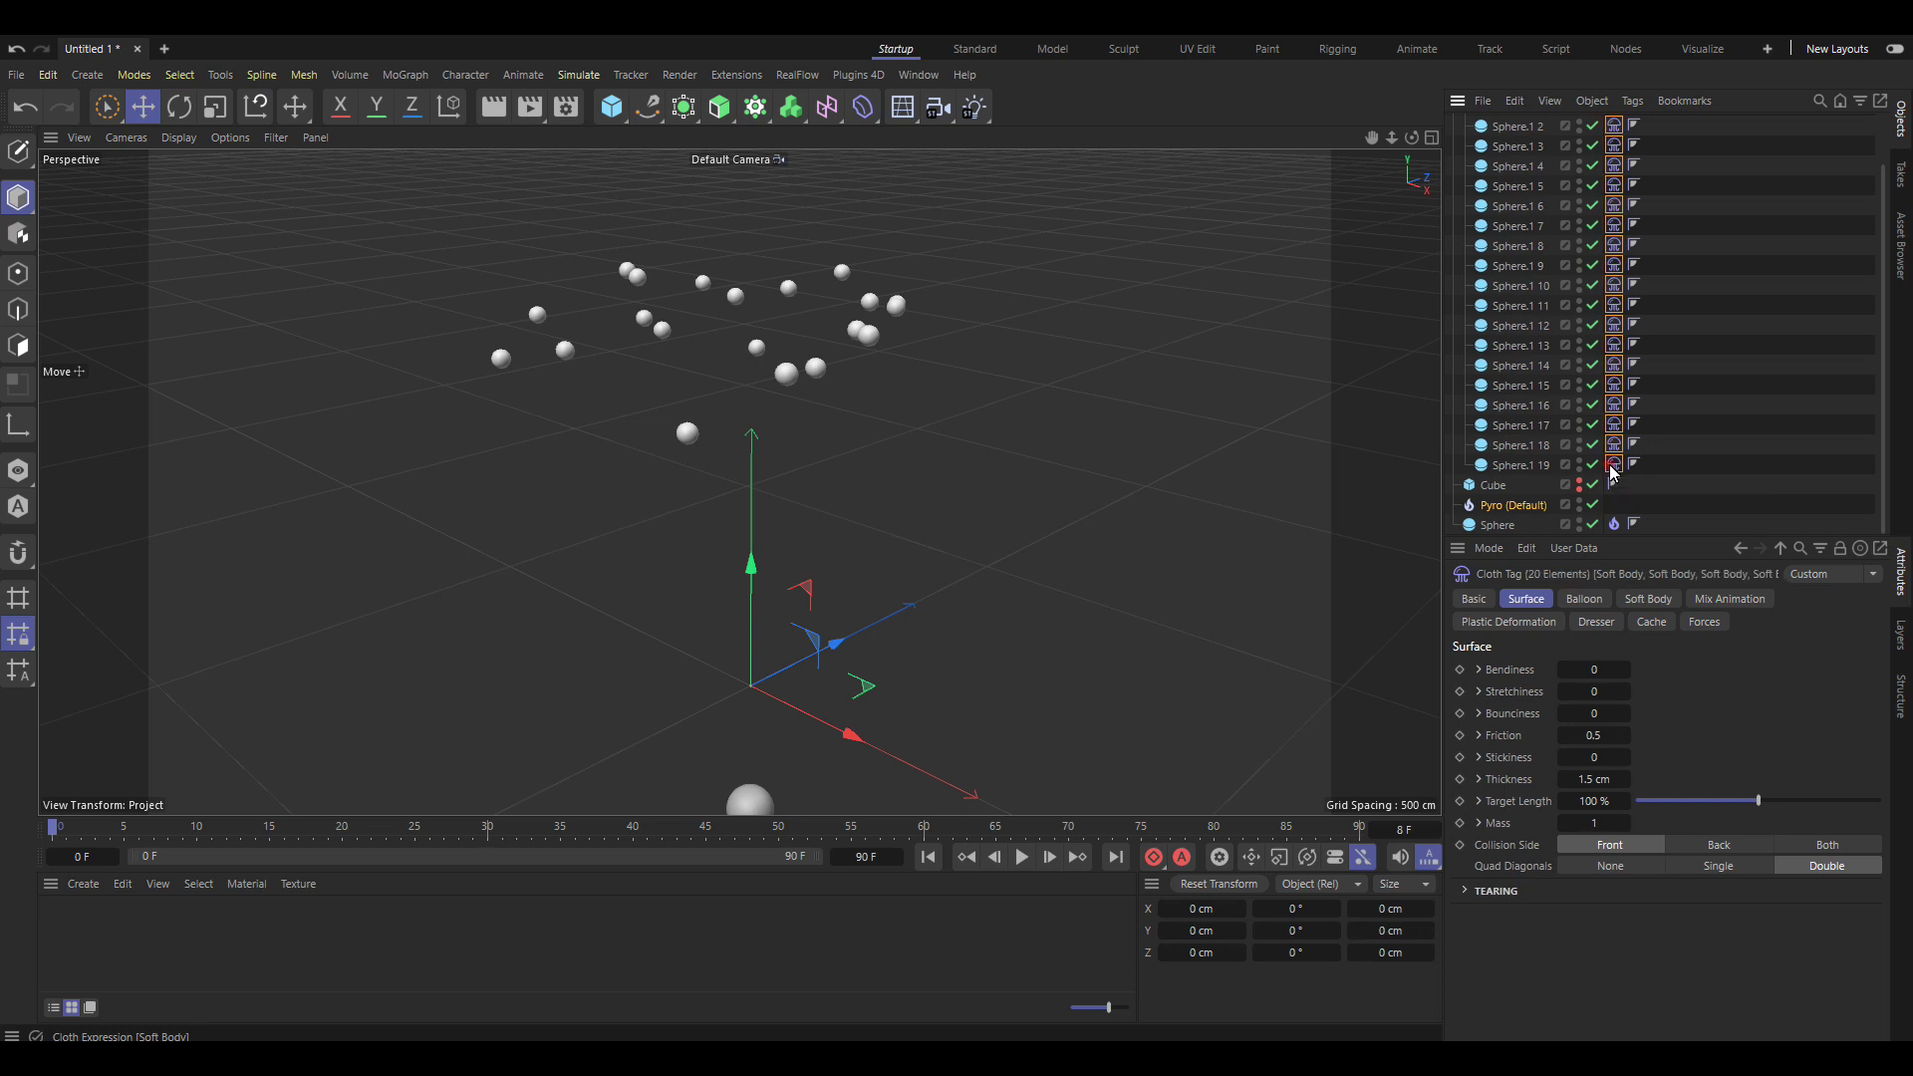
left_click(1647, 599)
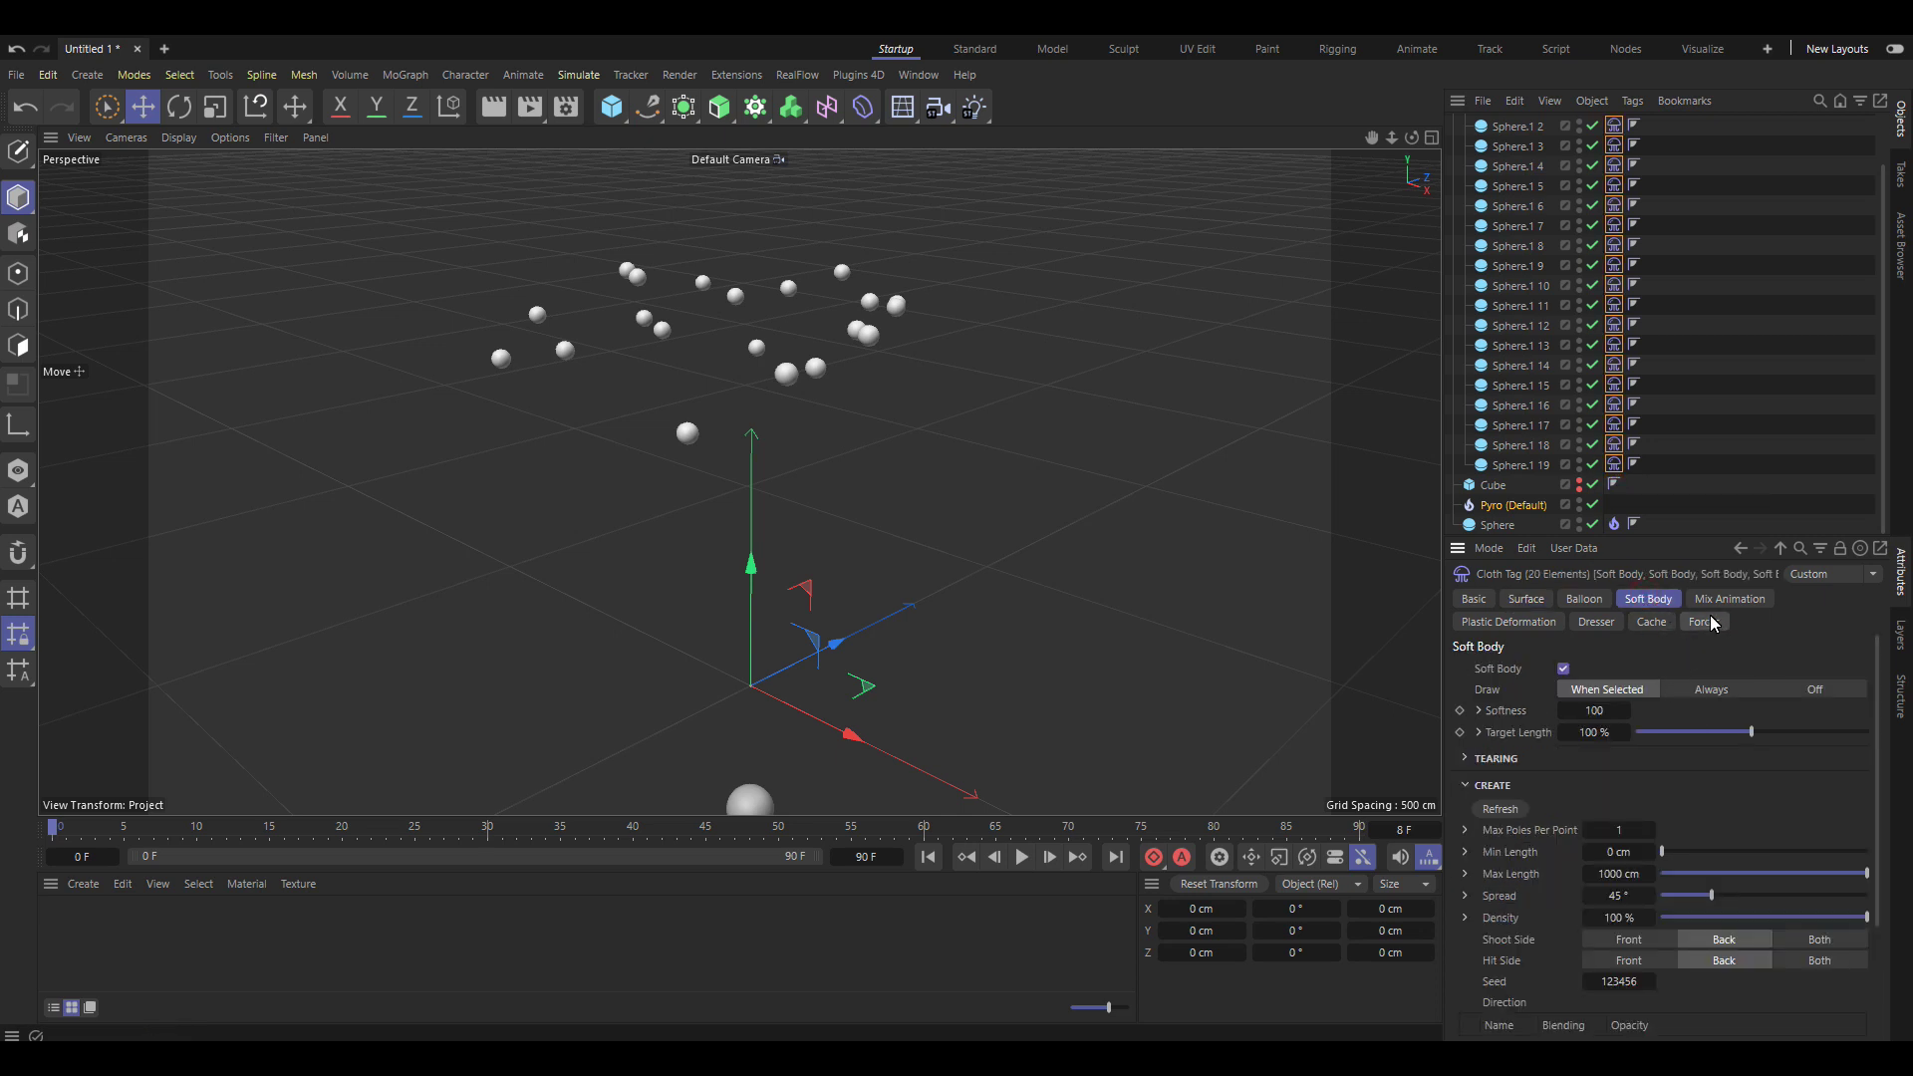
left_click(1753, 598)
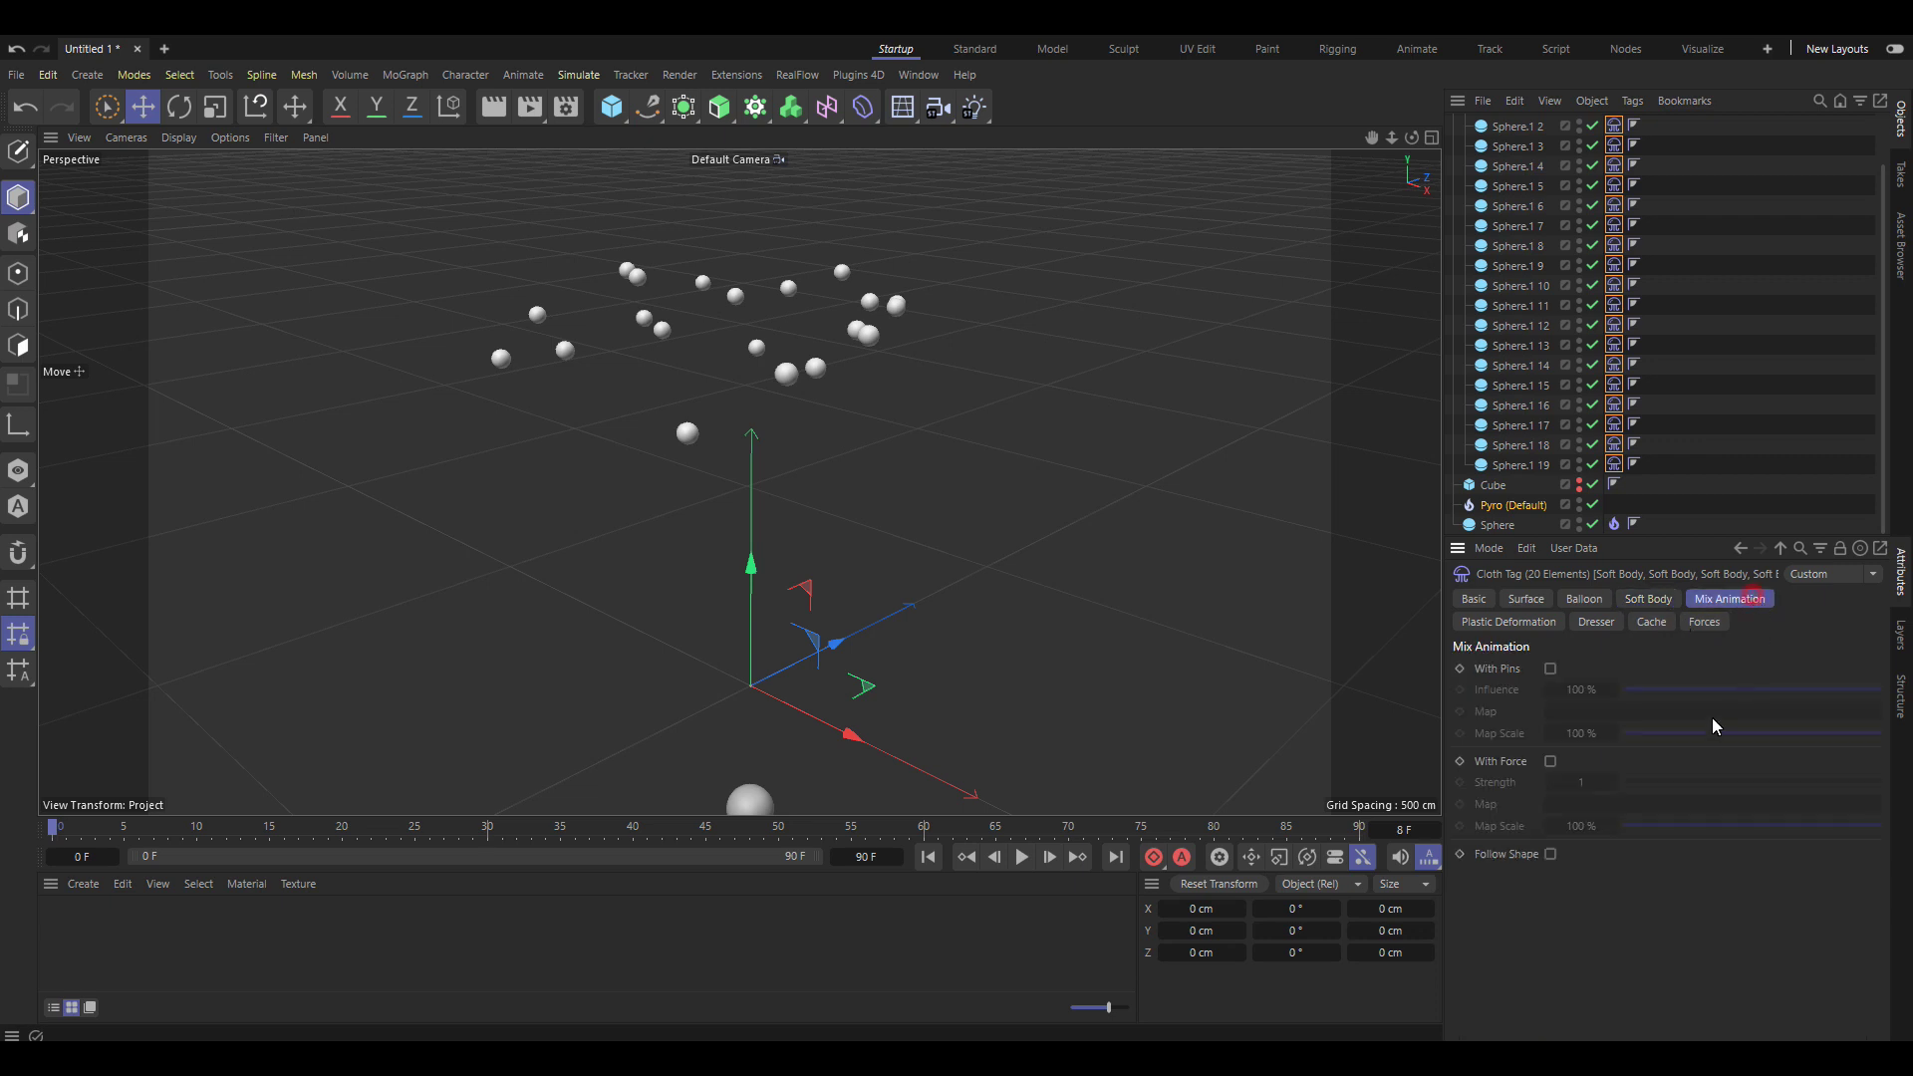
left_click(1551, 761)
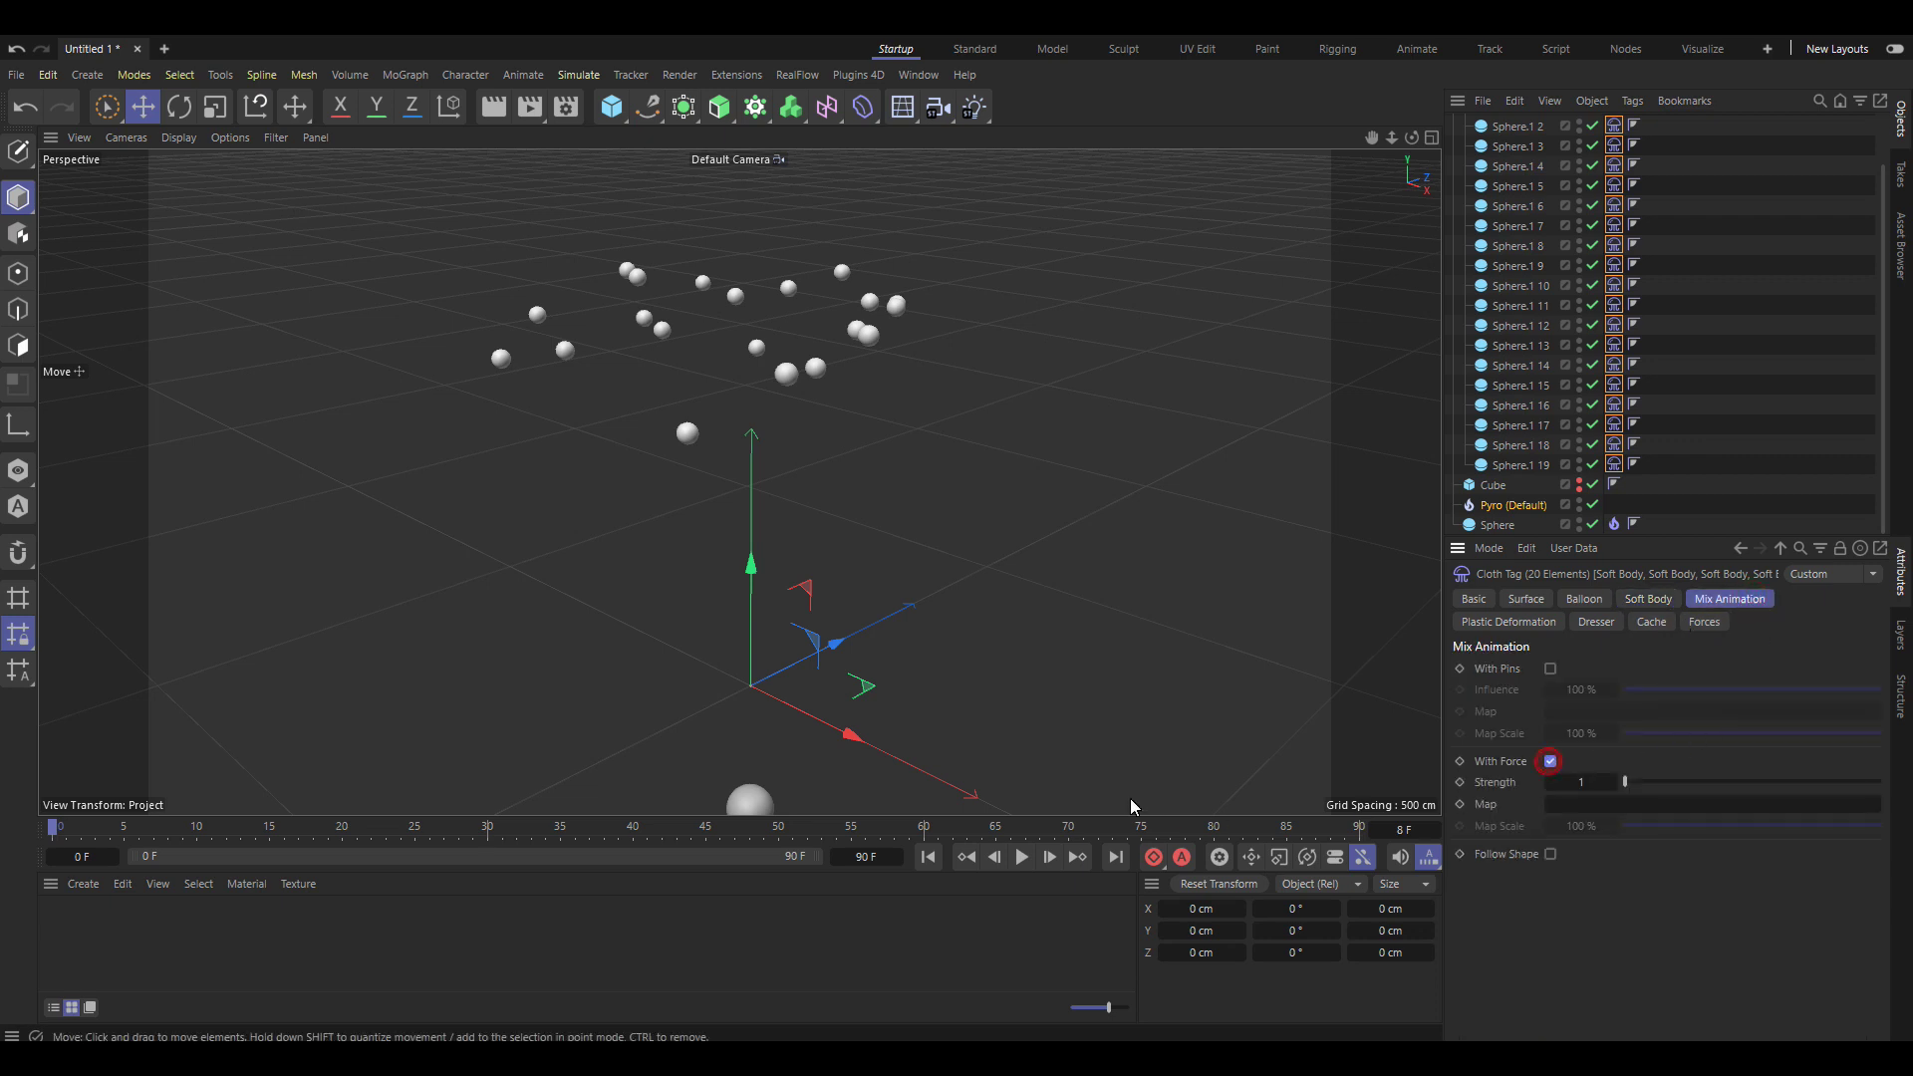
Extend the project's end frame to 200 F during simulation playback, and return to the first frame
left_click(1021, 857)
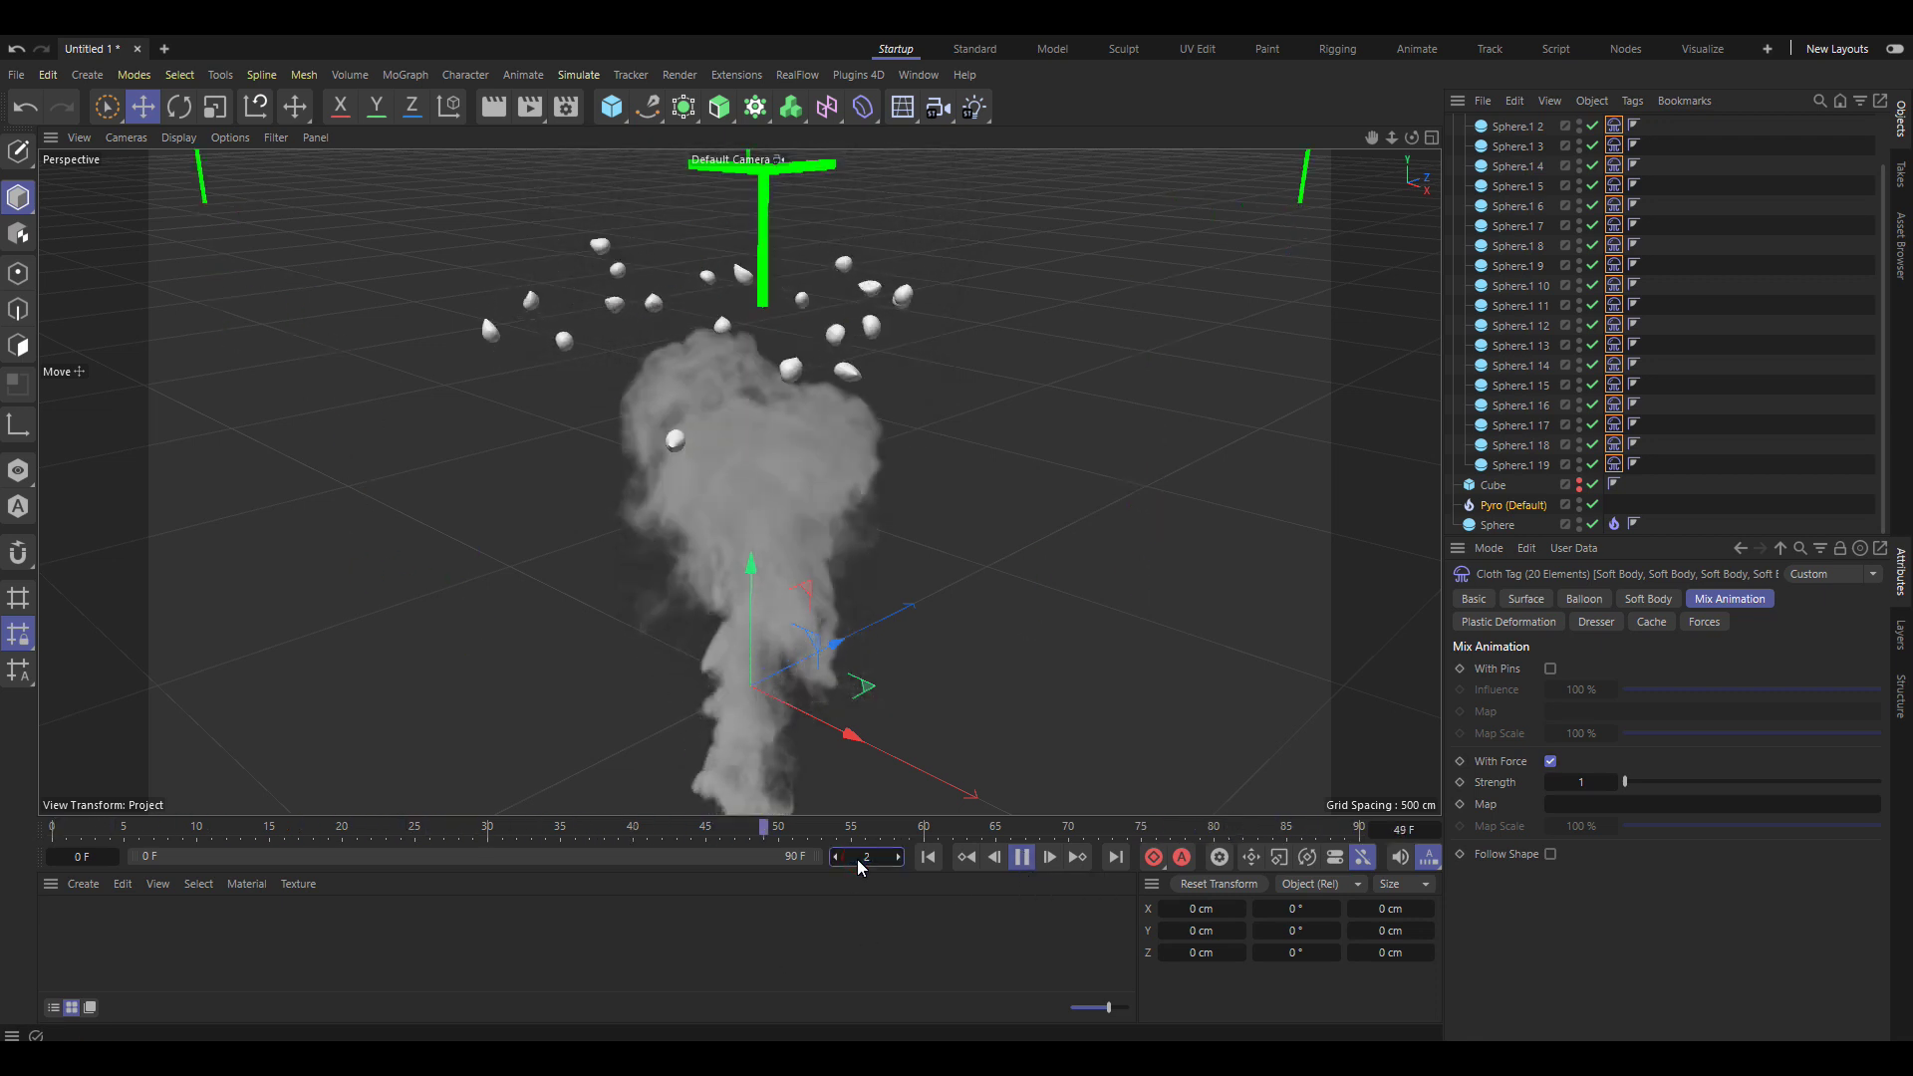
type("00")
key("Return")
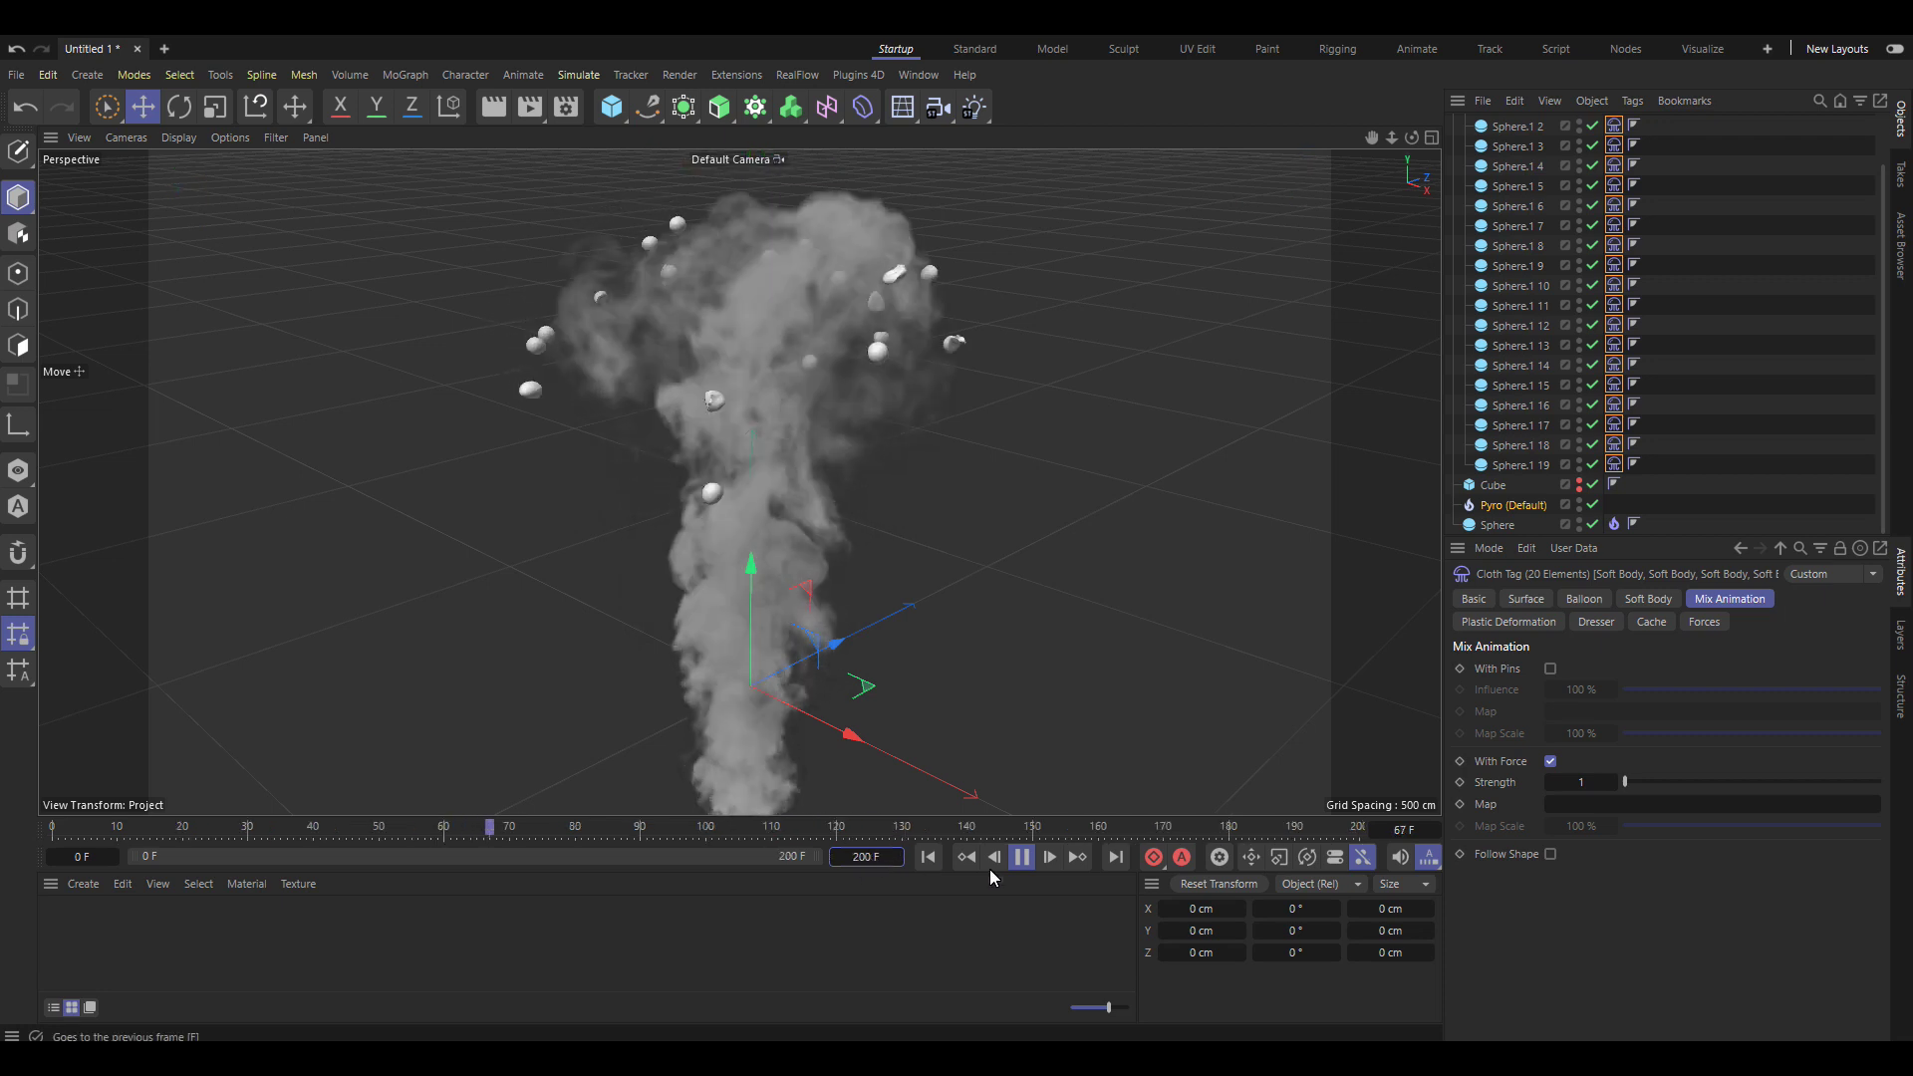
left_click(1021, 856)
left_click(927, 856)
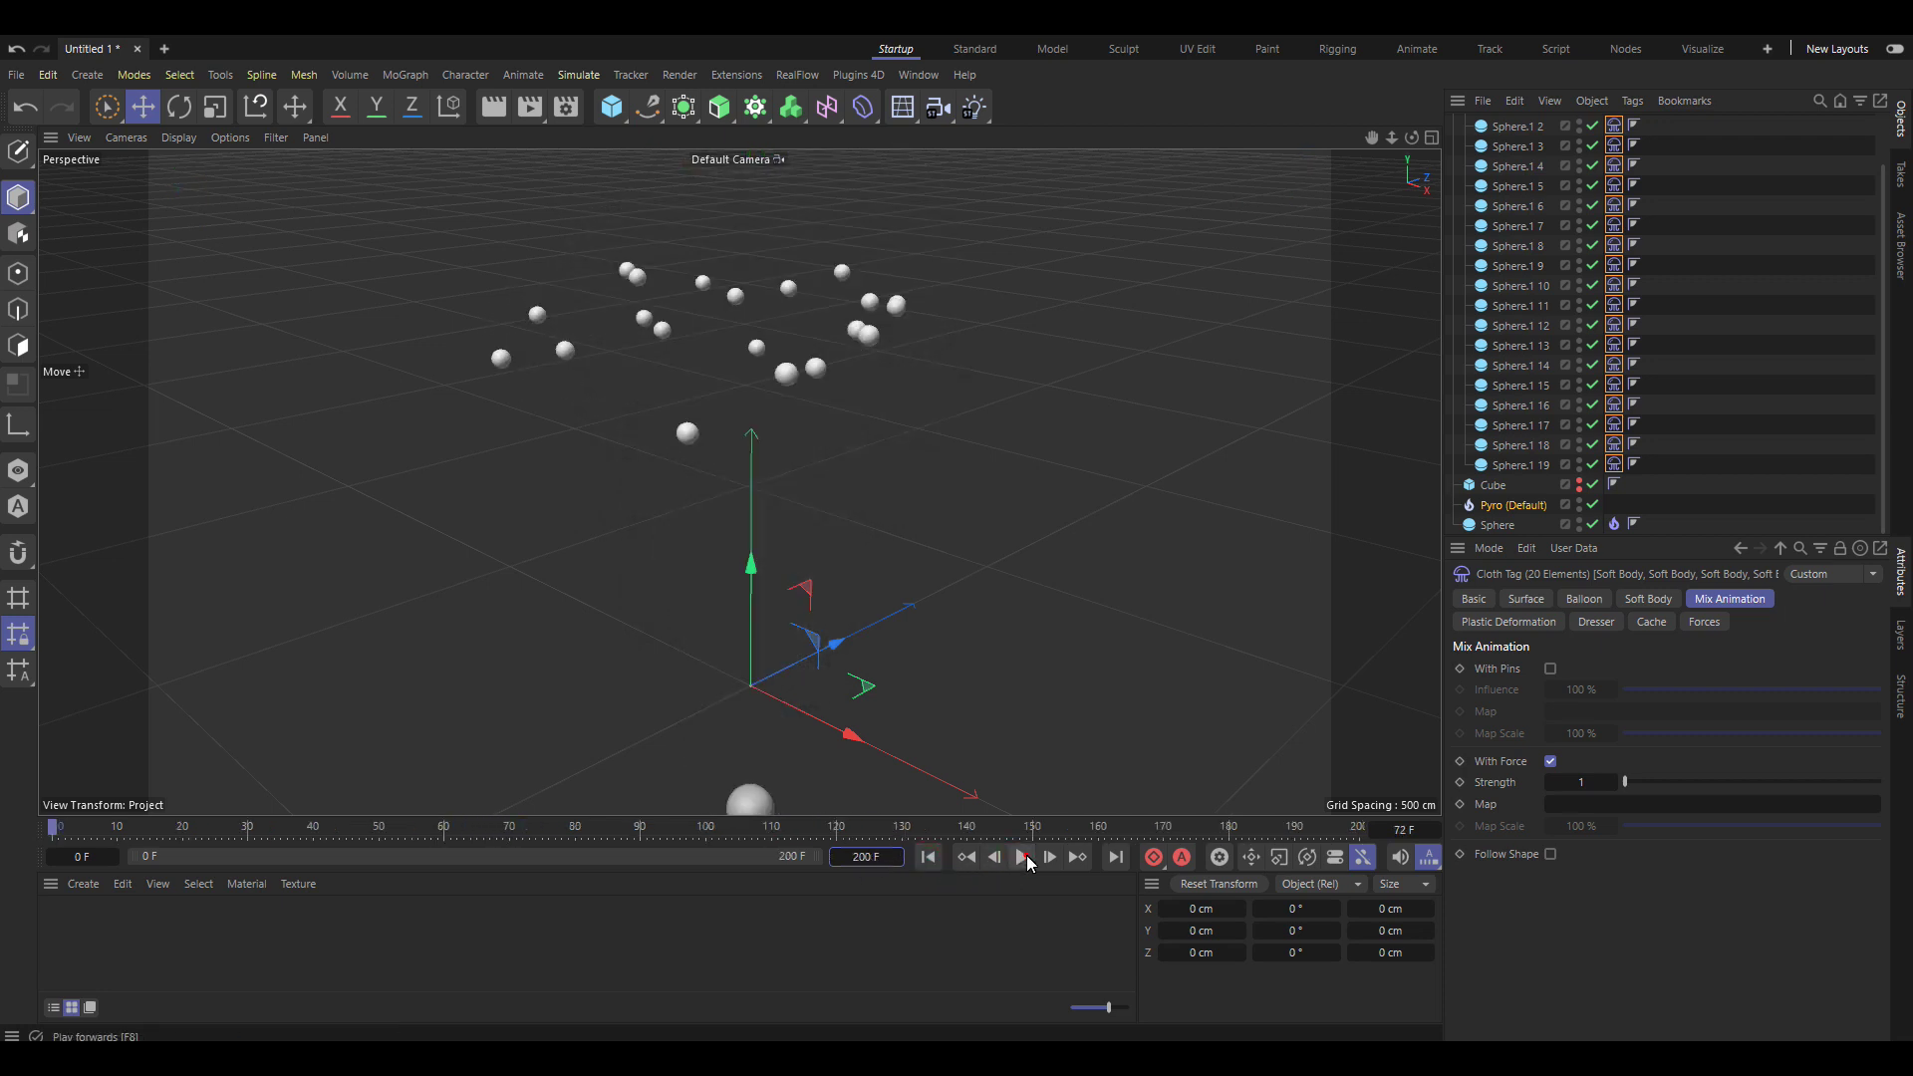
Replay the simulation from the start several times to examine how the smoke pushes and deforms the soft-body spheres
left_click(1025, 857)
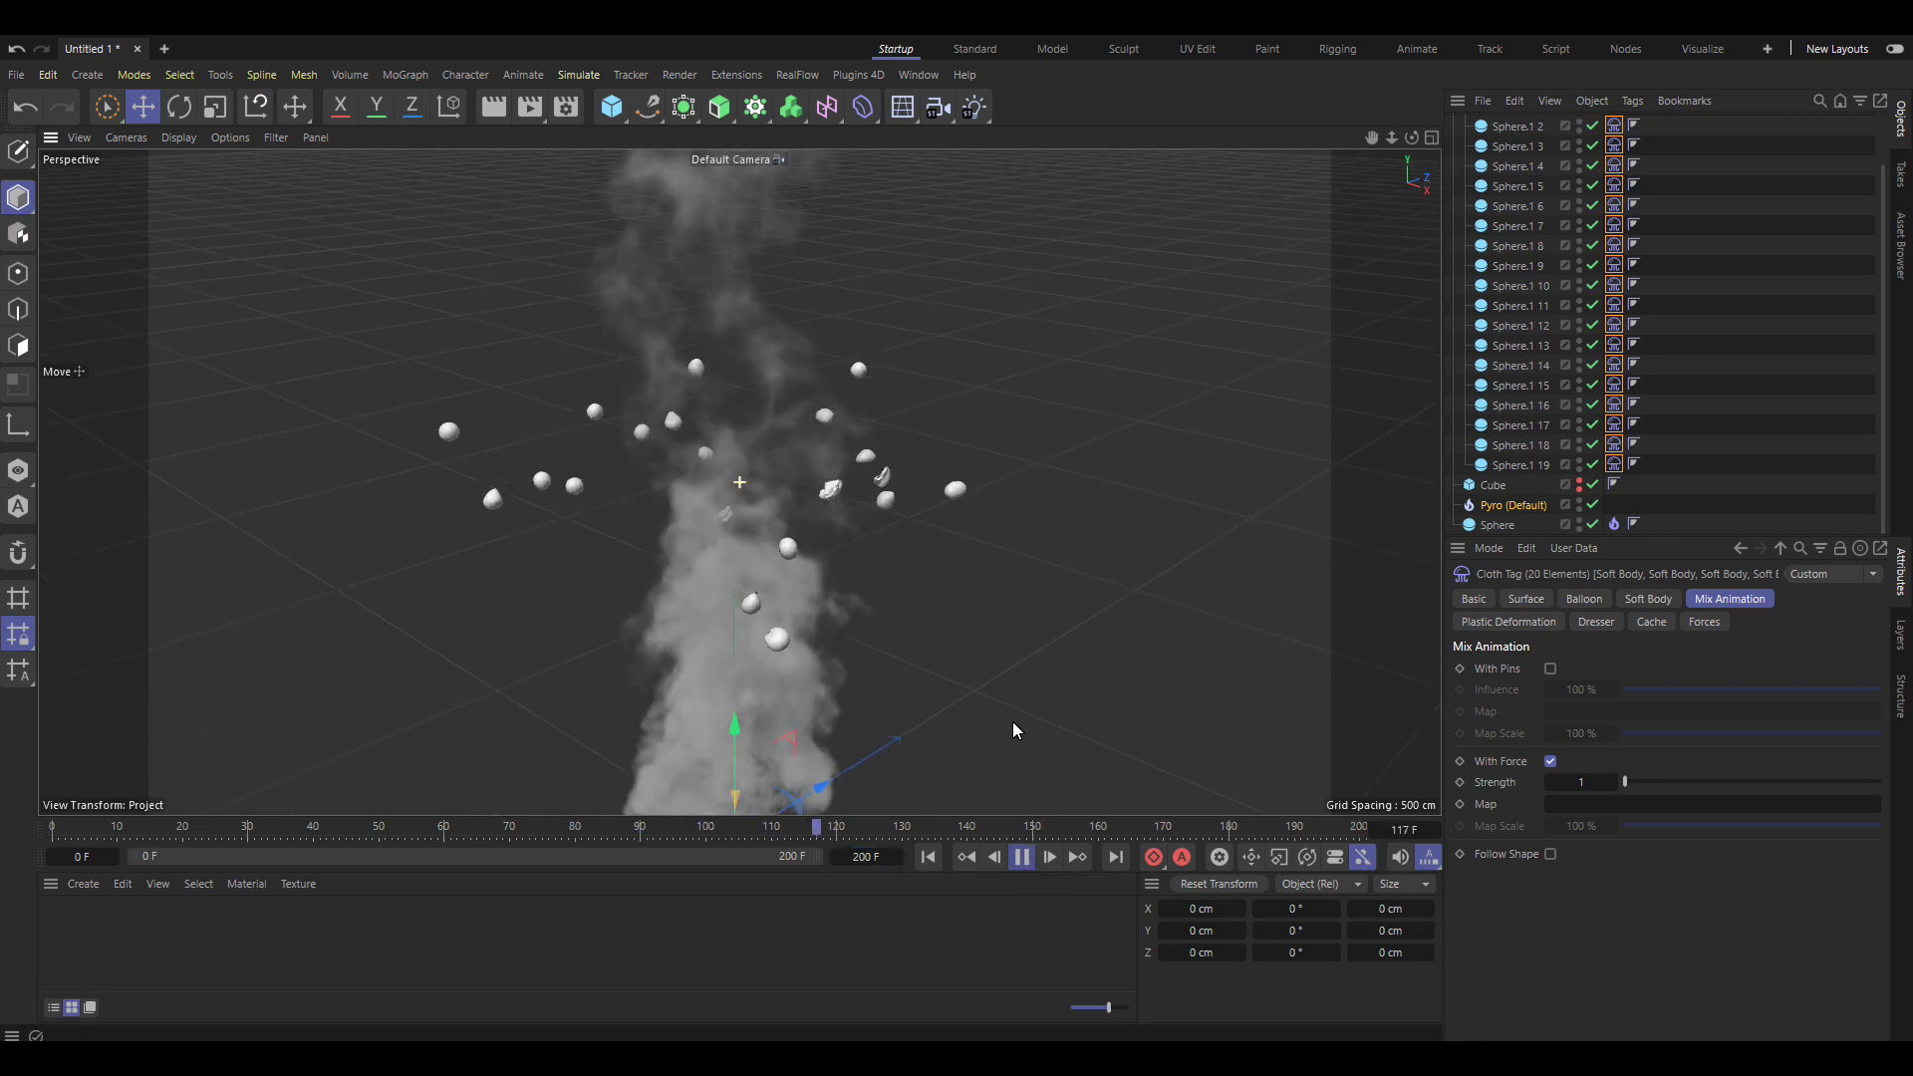
left_click(928, 857)
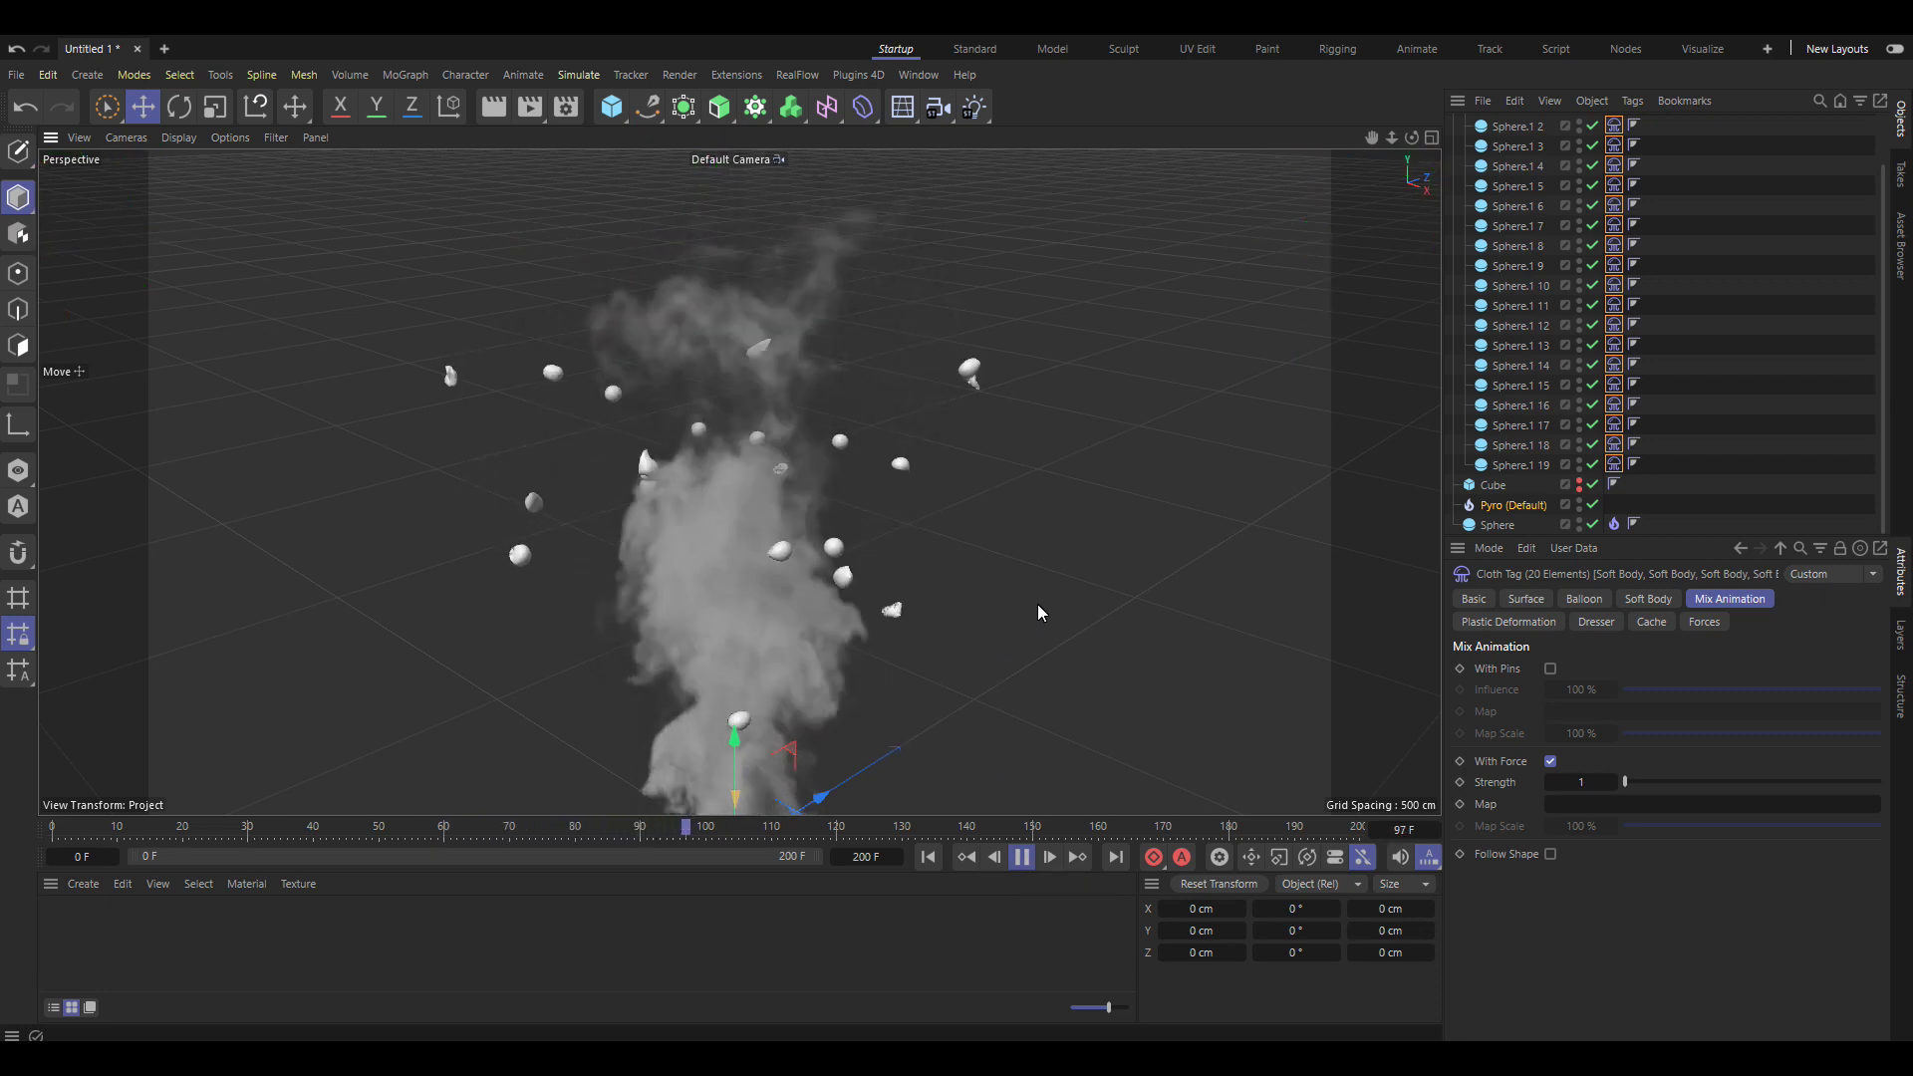
left_click(1021, 857)
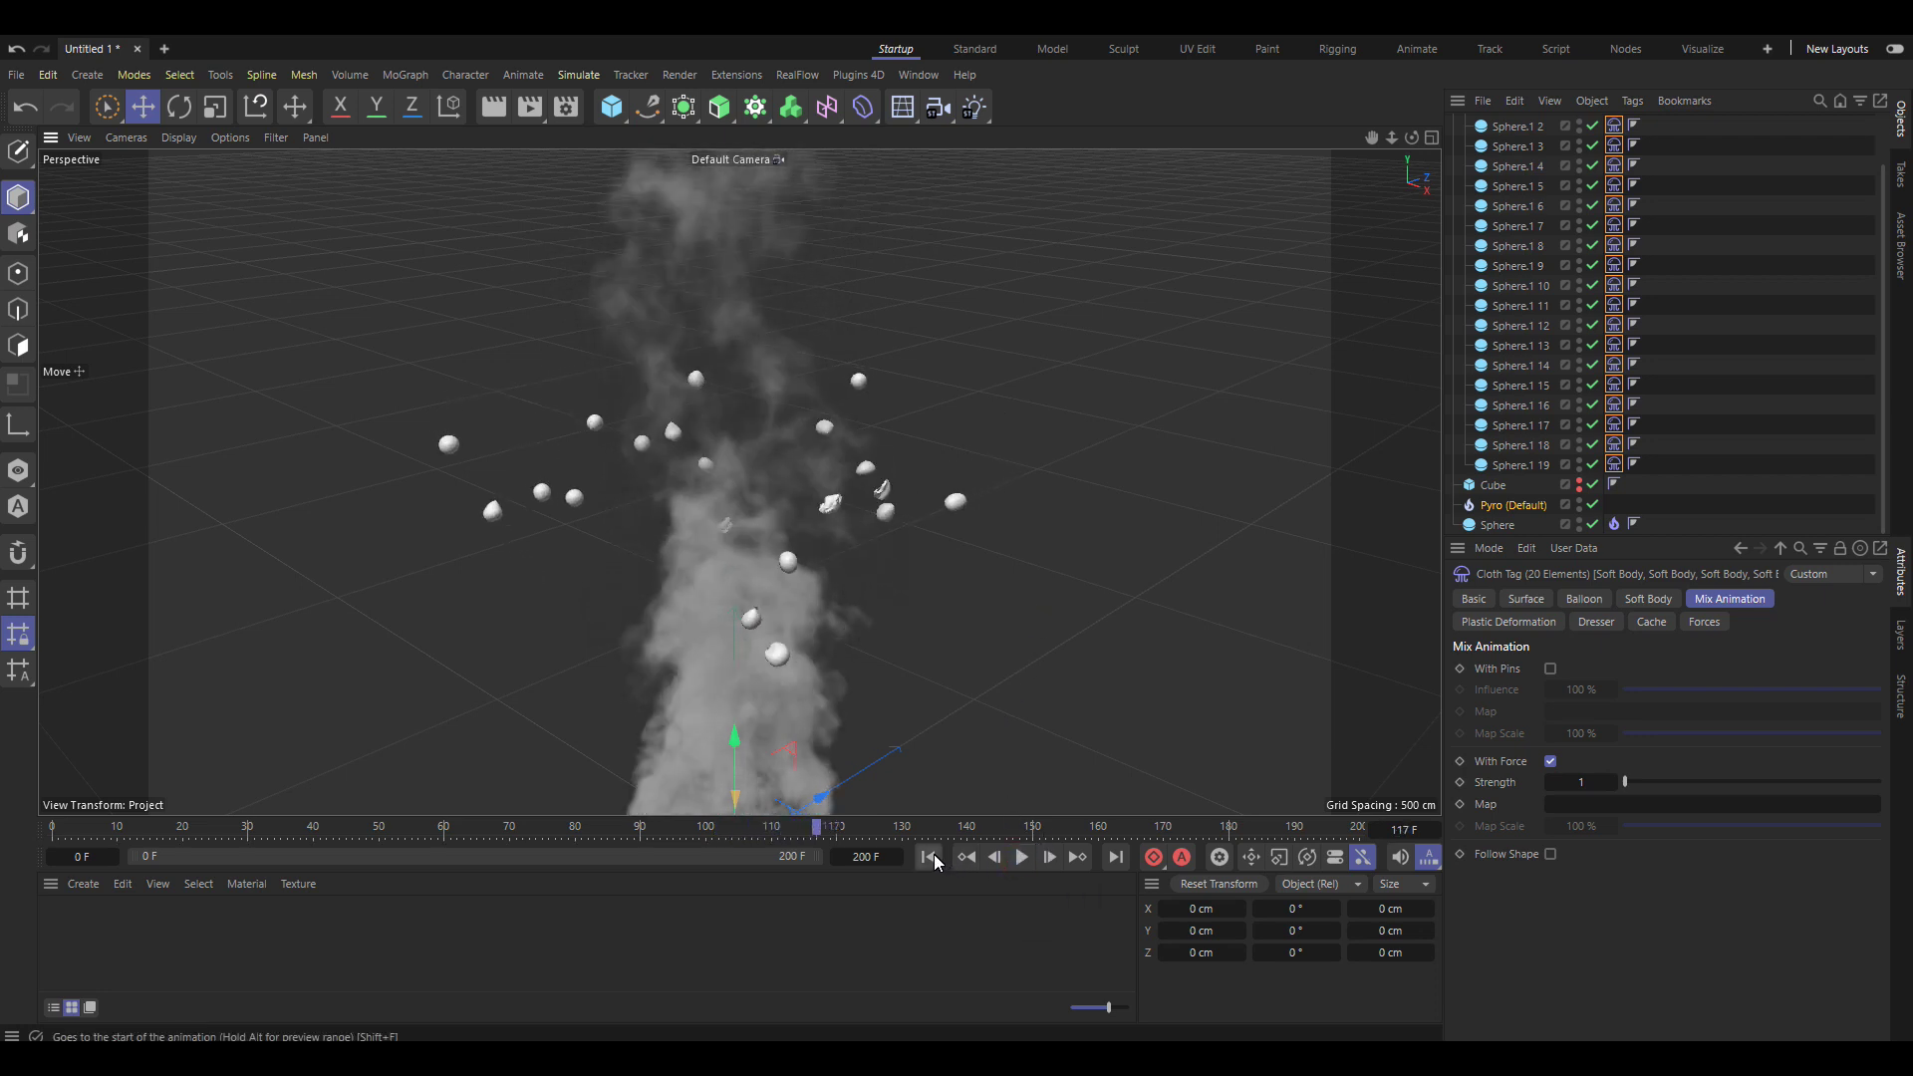
left_click(933, 854)
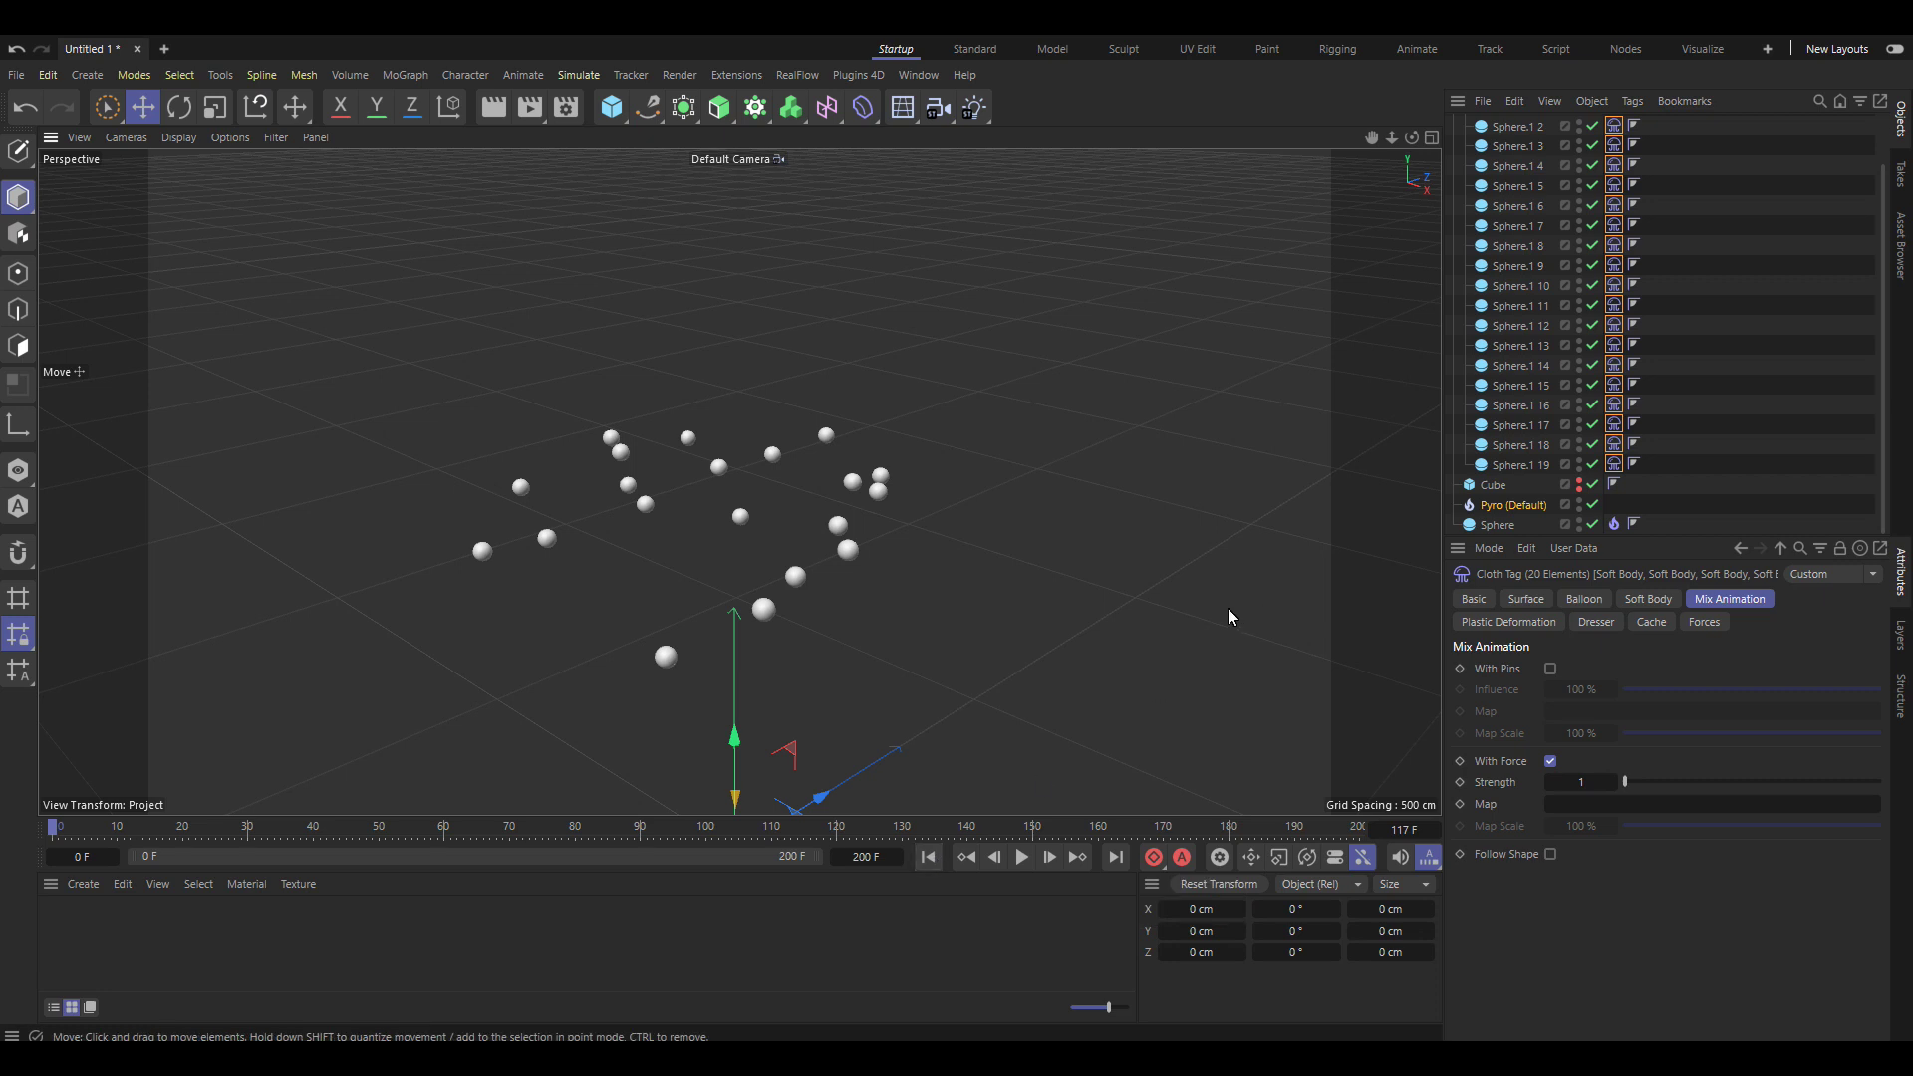
left_click(1021, 861)
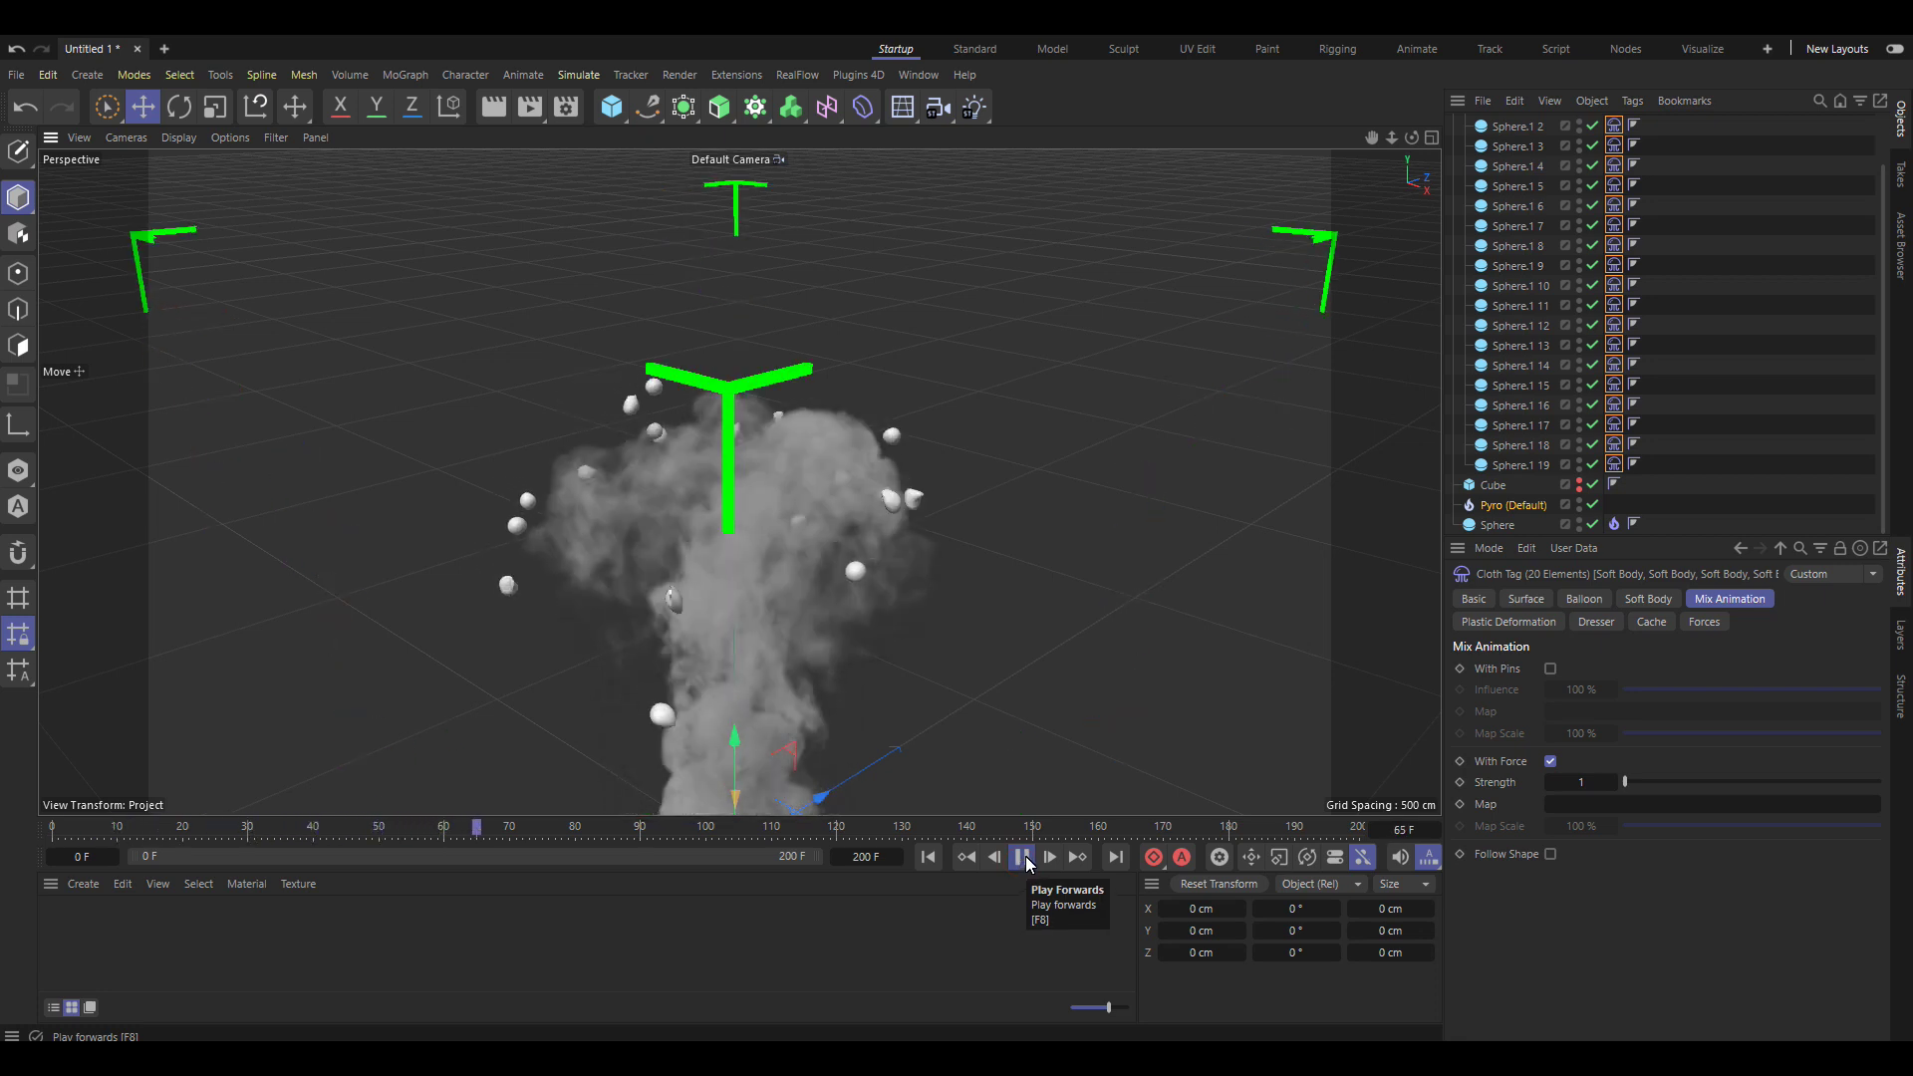
left_click(1023, 859)
left_click(937, 859)
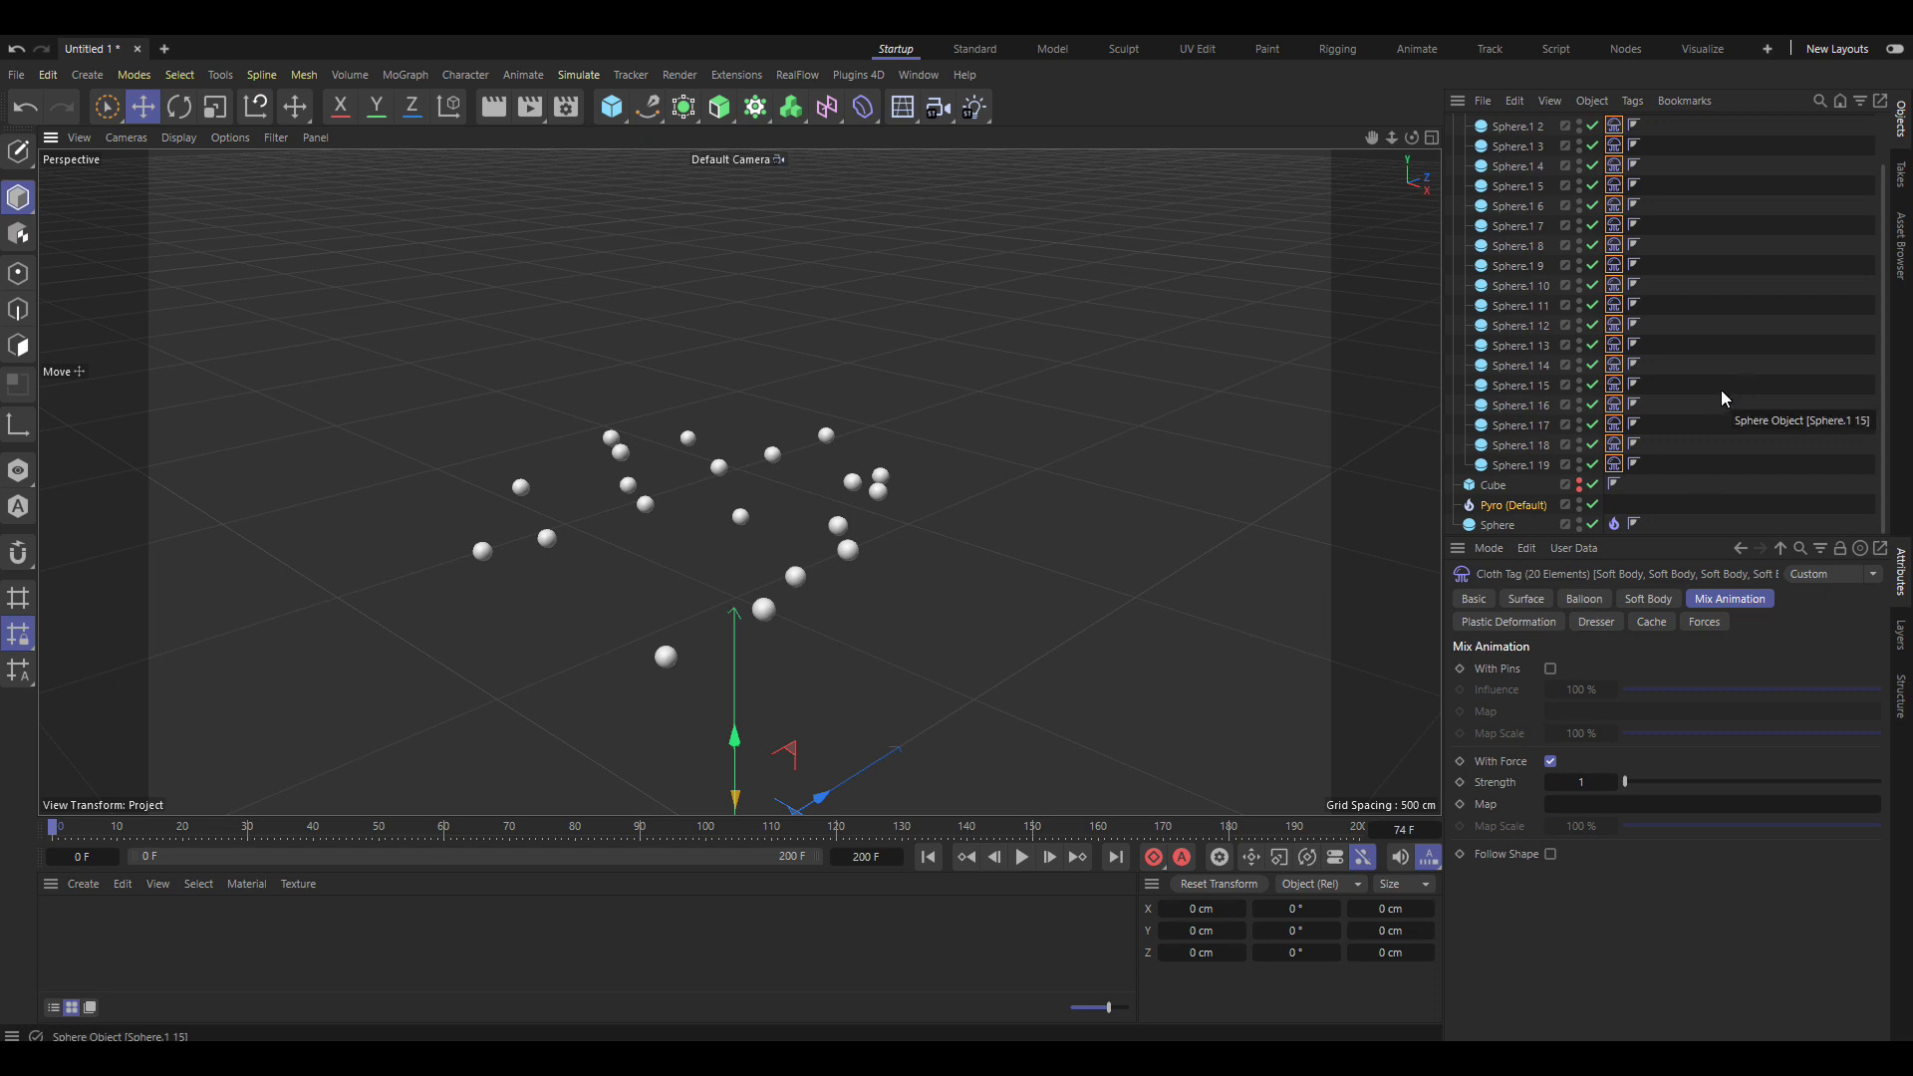
left_click(1022, 859)
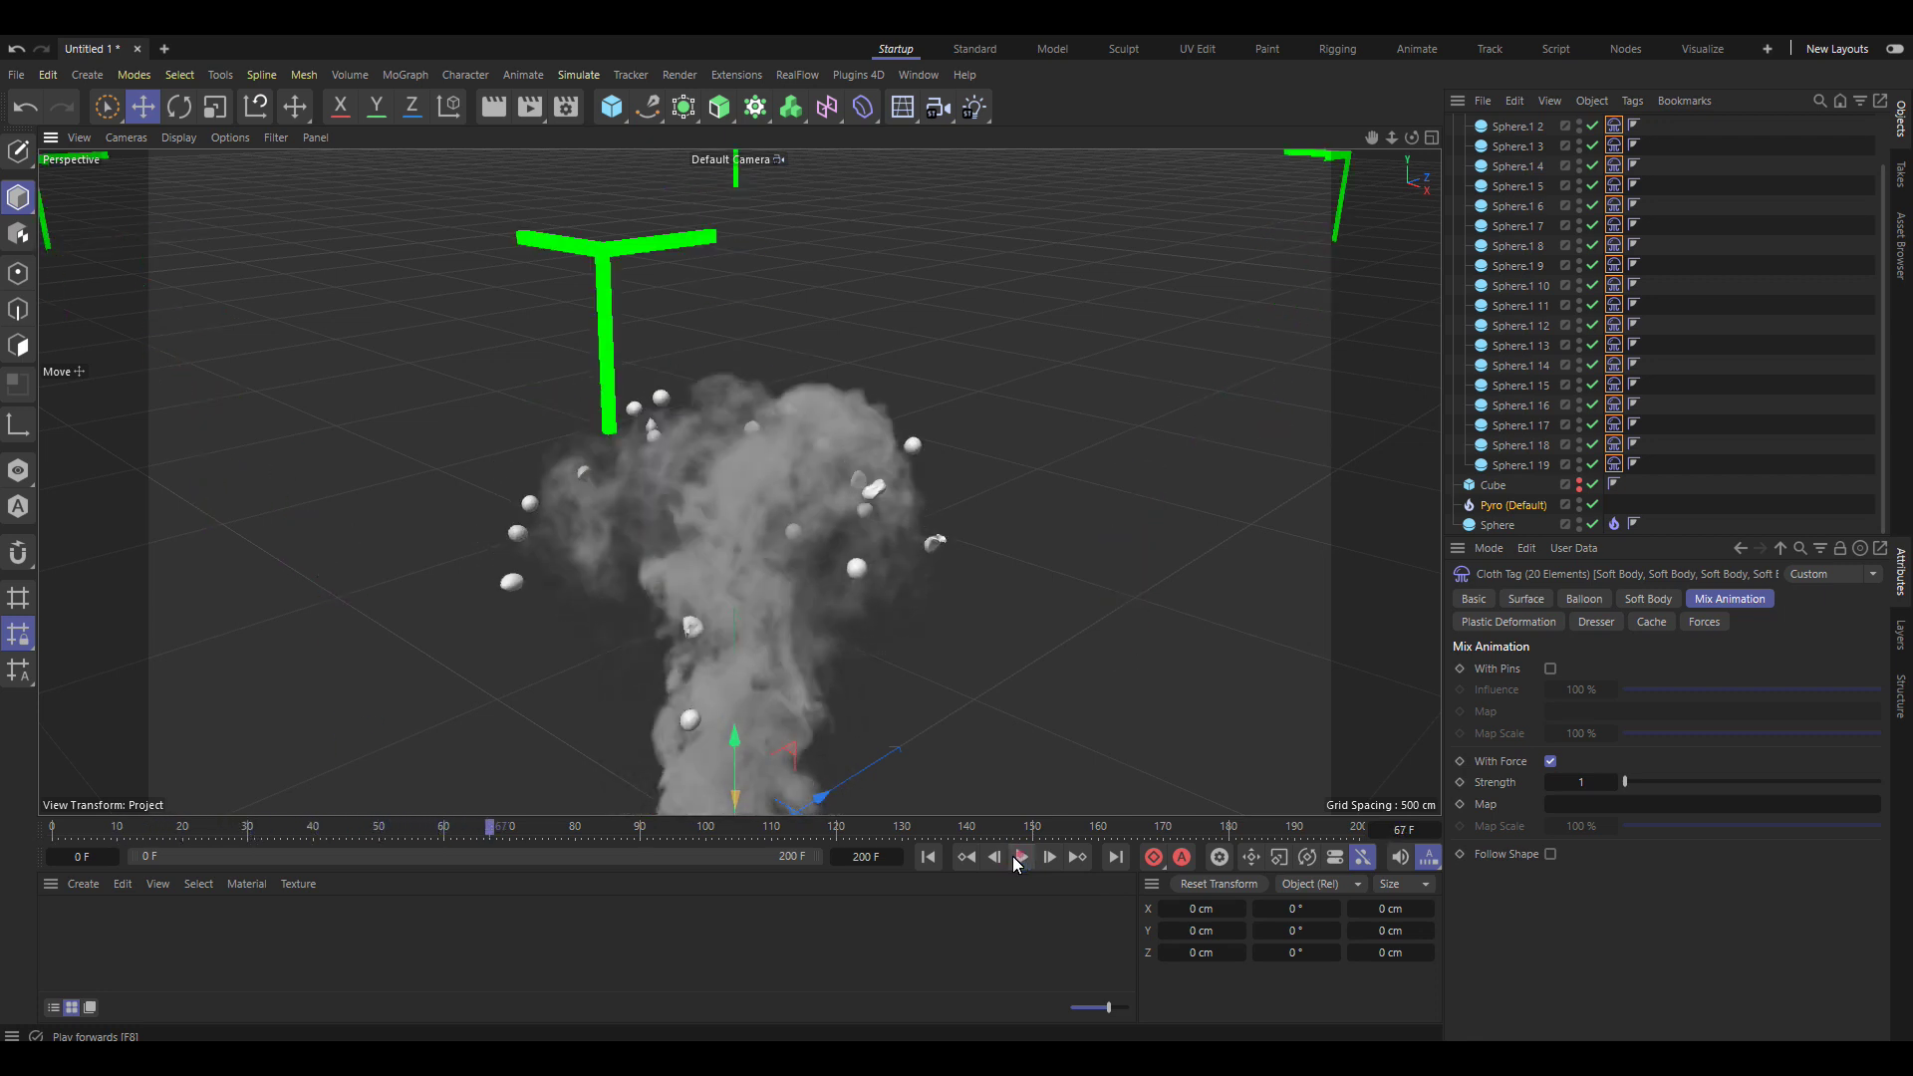
left_click(929, 858)
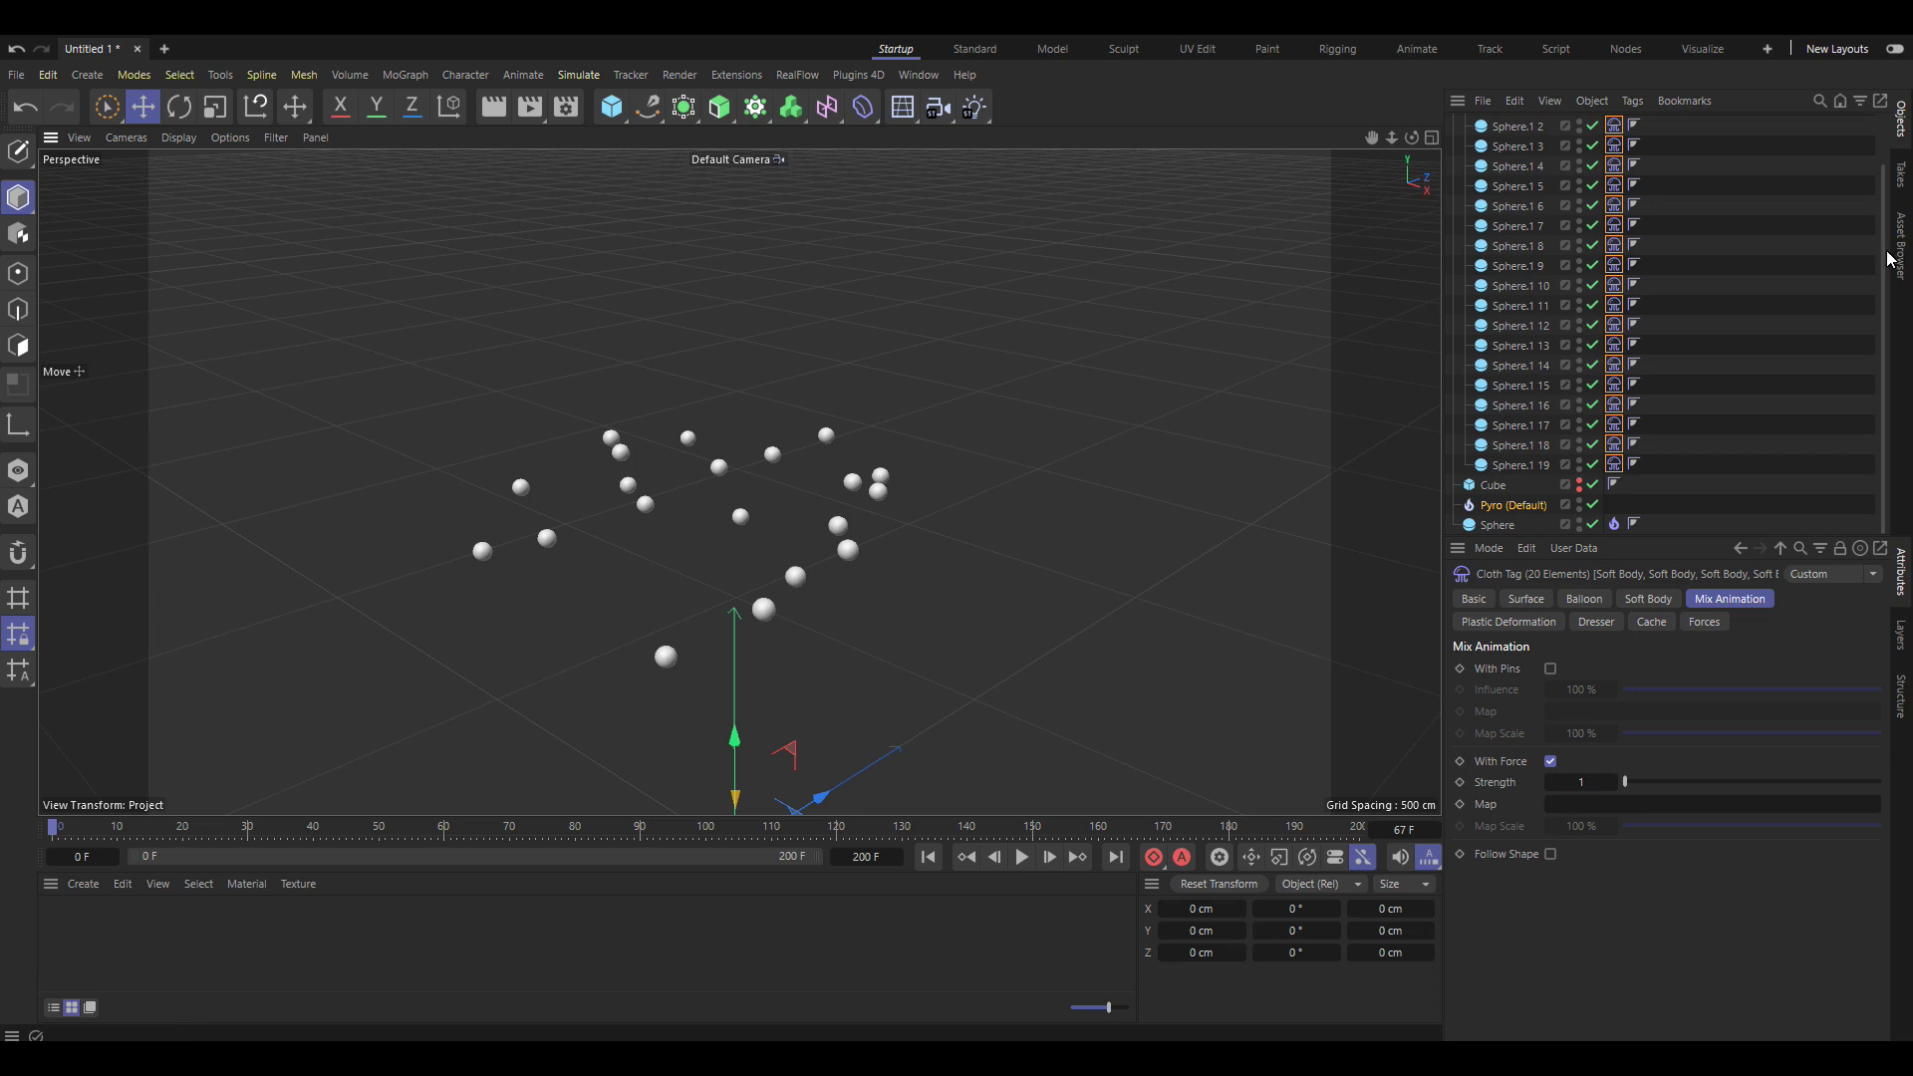
Collapse the Cloner's hierarchy in the object list
left_click_drag(1886, 259, 1884, 212)
left_click(1453, 125)
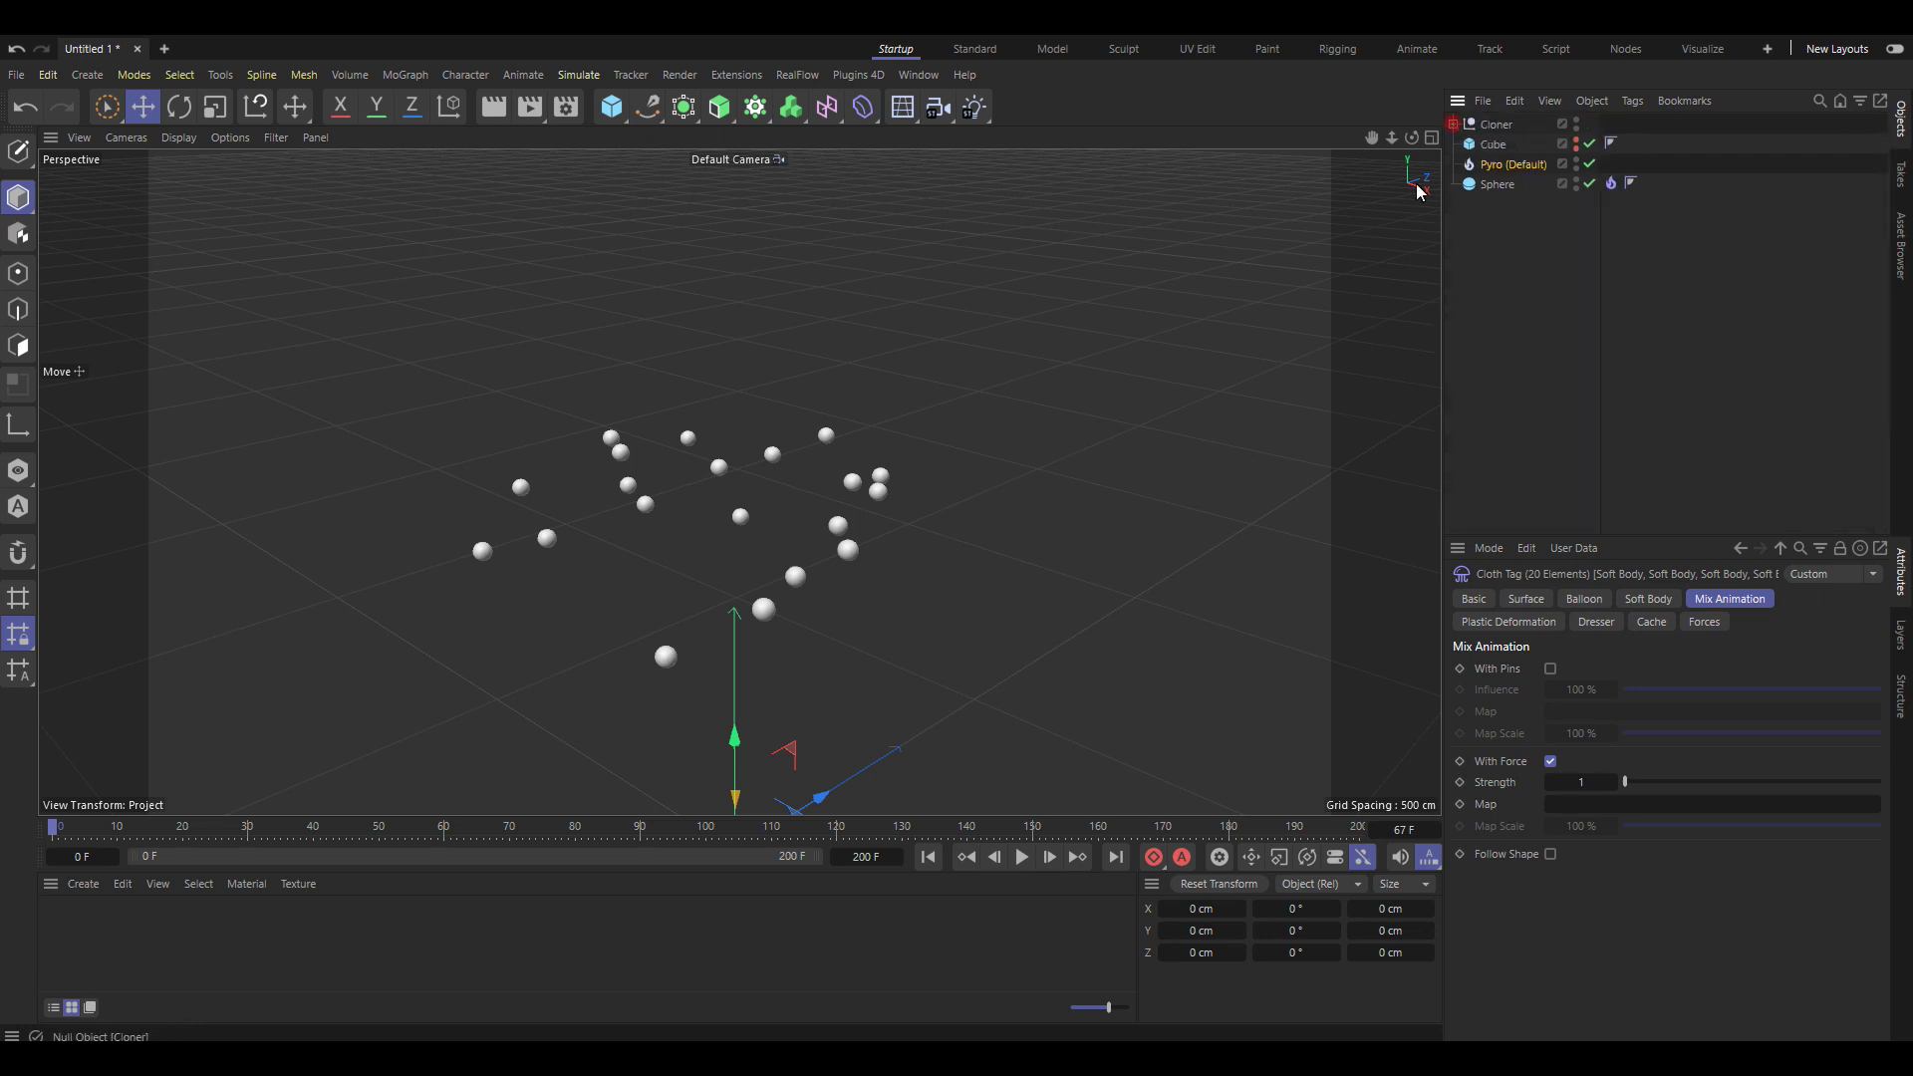